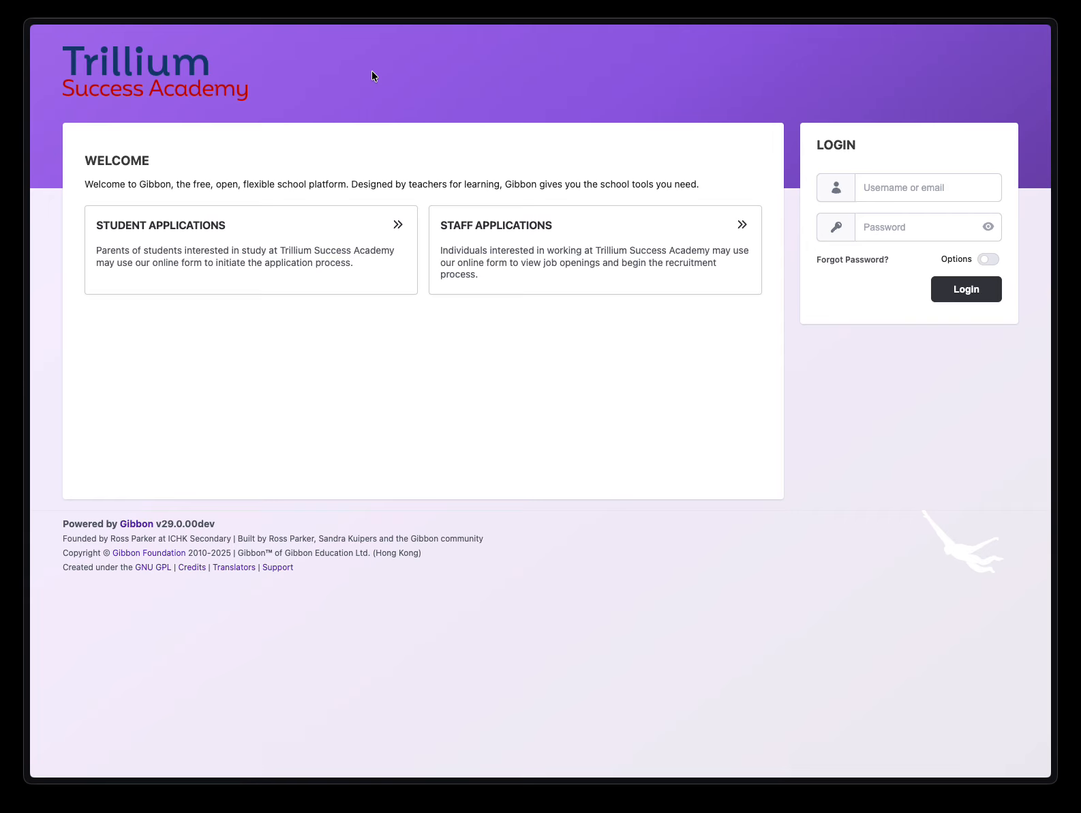
Step: Log in to the portal with the saved staff e-mail and account password
mouse_move(28, 88)
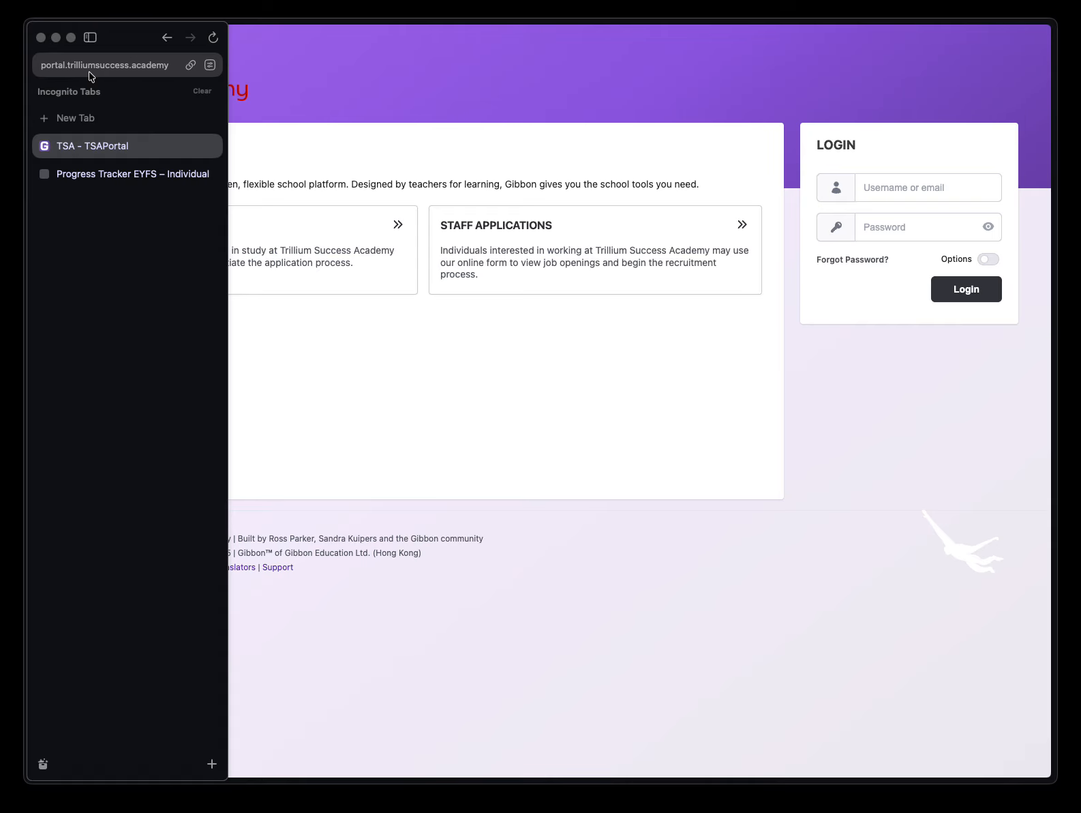
left_click(883, 185)
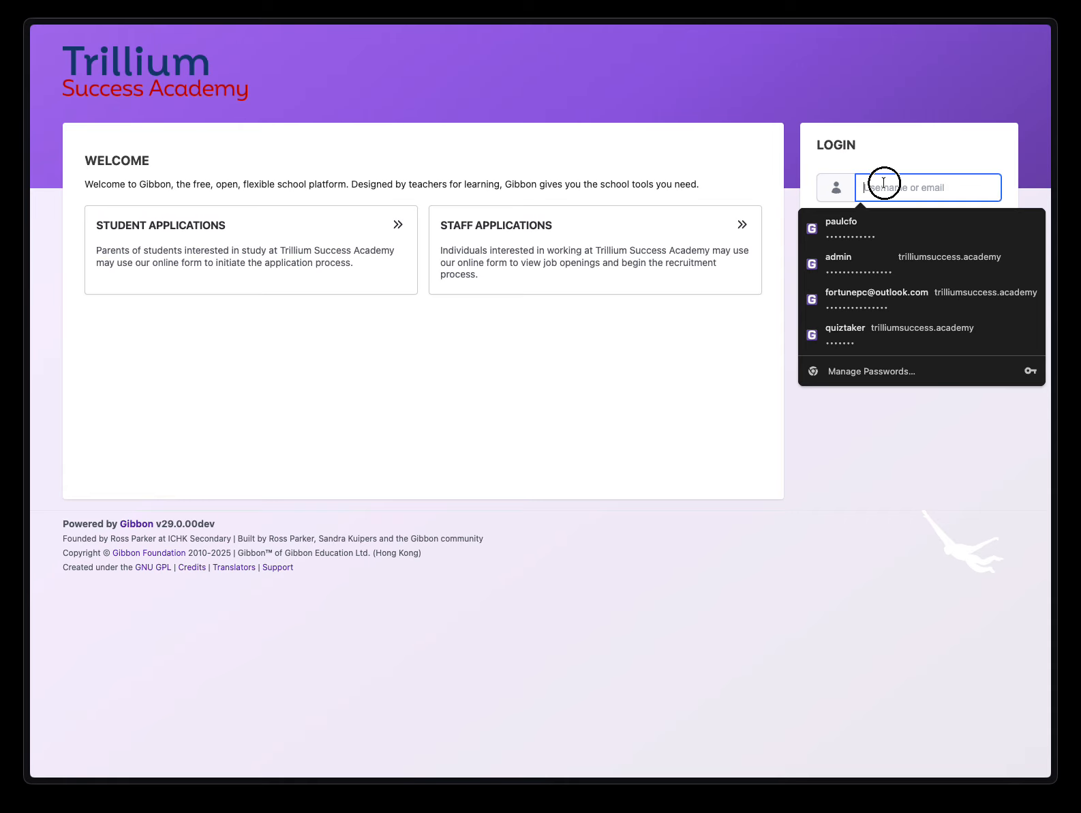
left_click(875, 293)
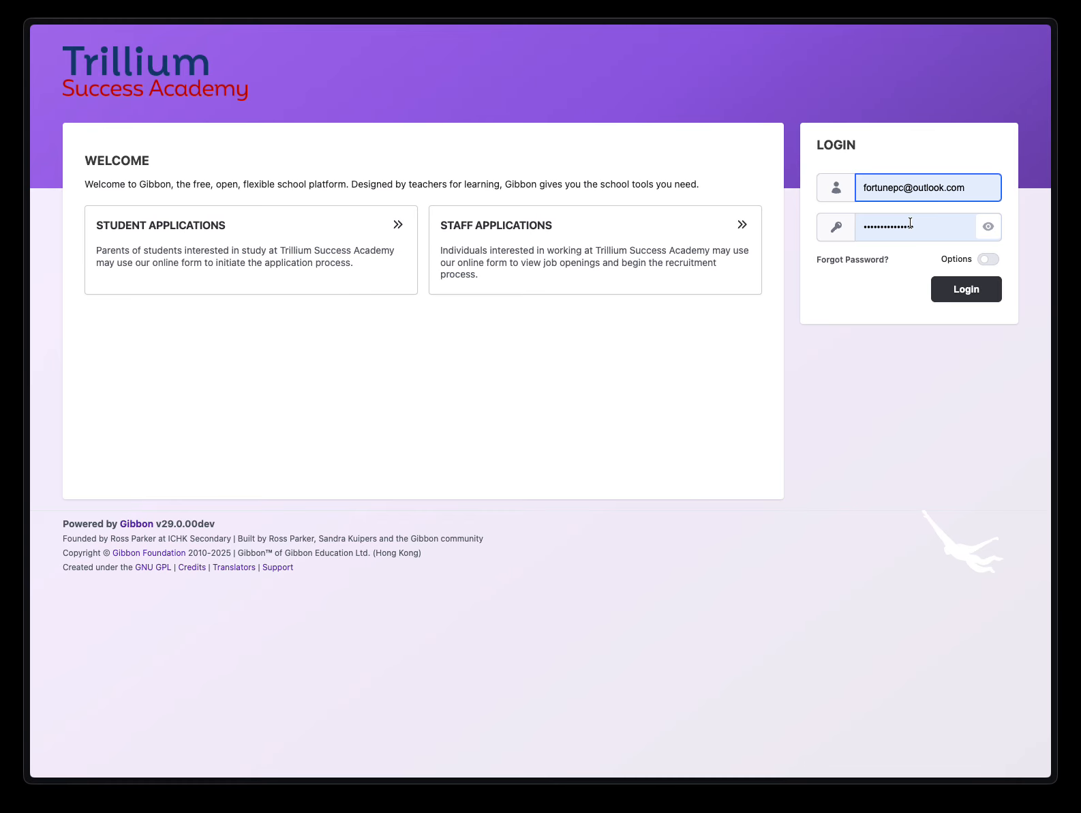
left_click(967, 289)
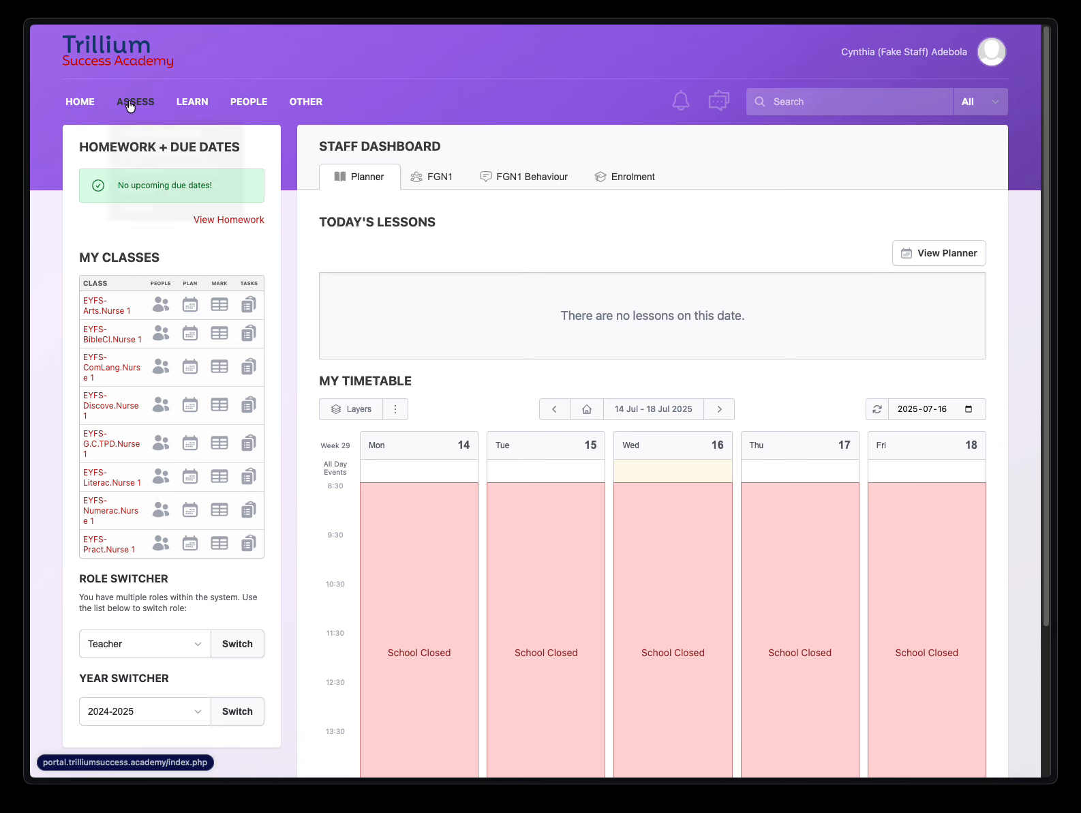
Step: Open the Write Internal Assessments page of the Formal Assessment module
mouse_move(135, 104)
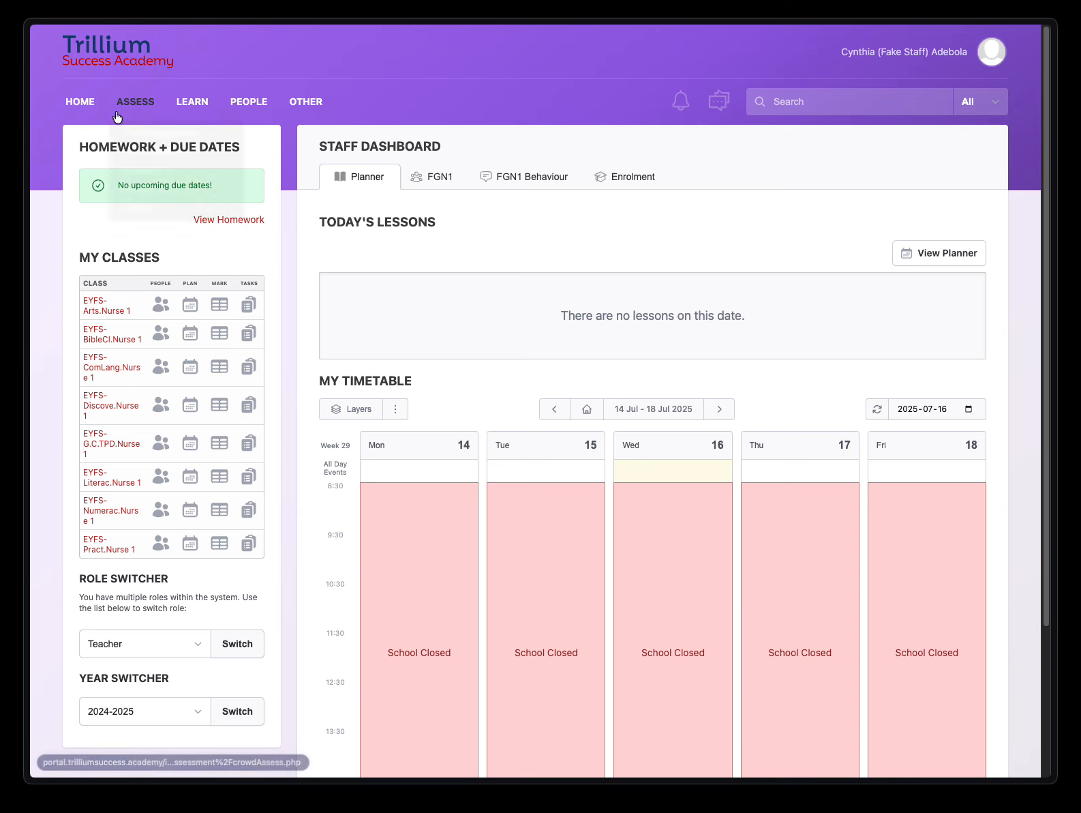
left_click(153, 150)
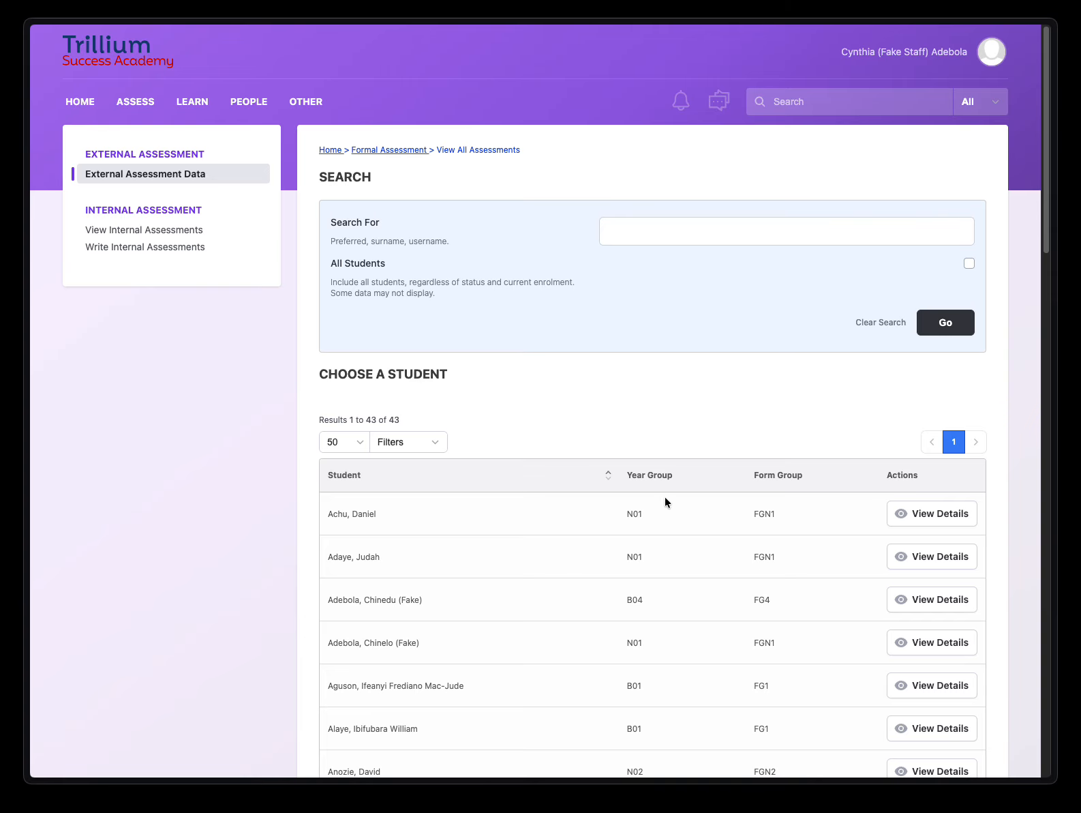
left_click(175, 246)
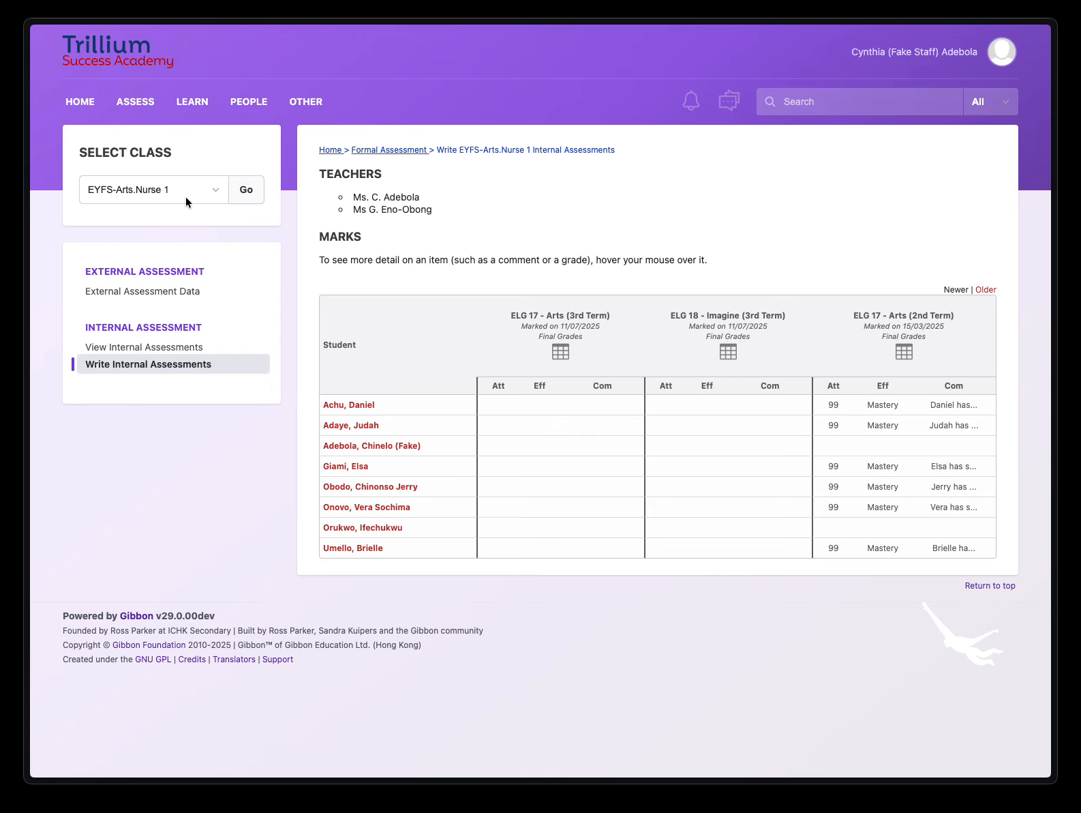
Step: Review the classes available for writing internal assessments, leaving EYFS-Arts.Nurse 1 selected
left_click(186, 195)
left_click(295, 245)
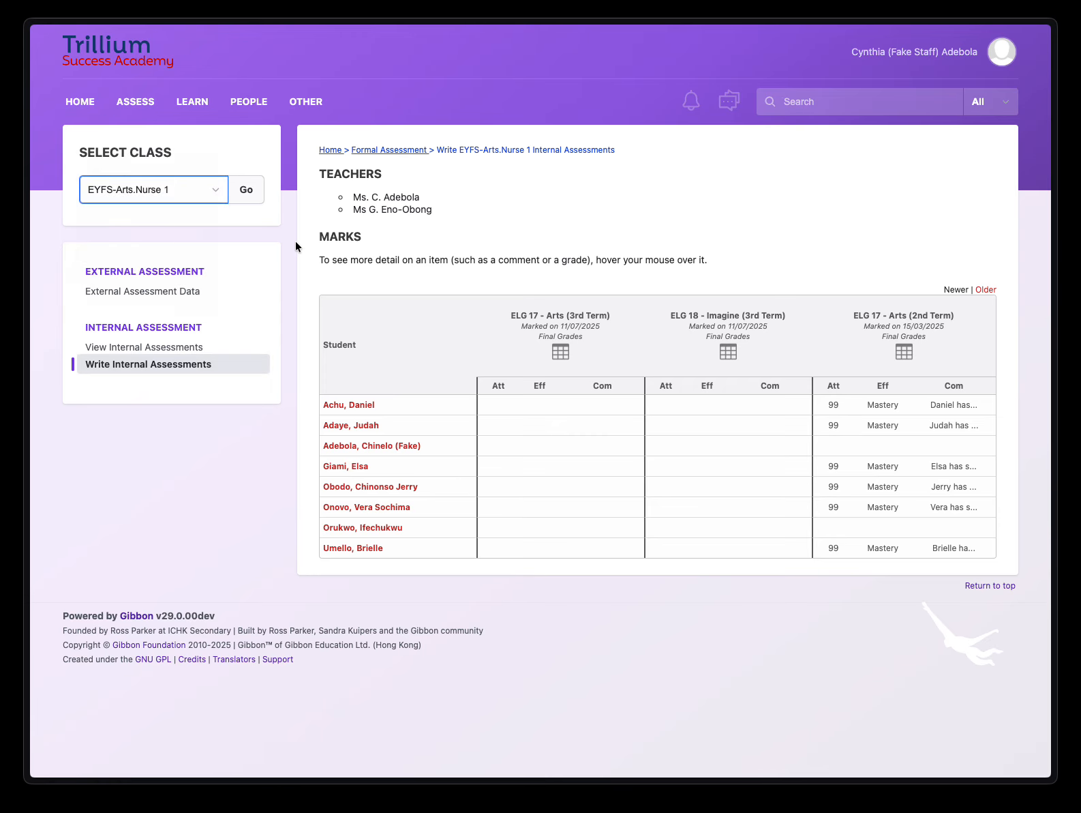
left_click(163, 191)
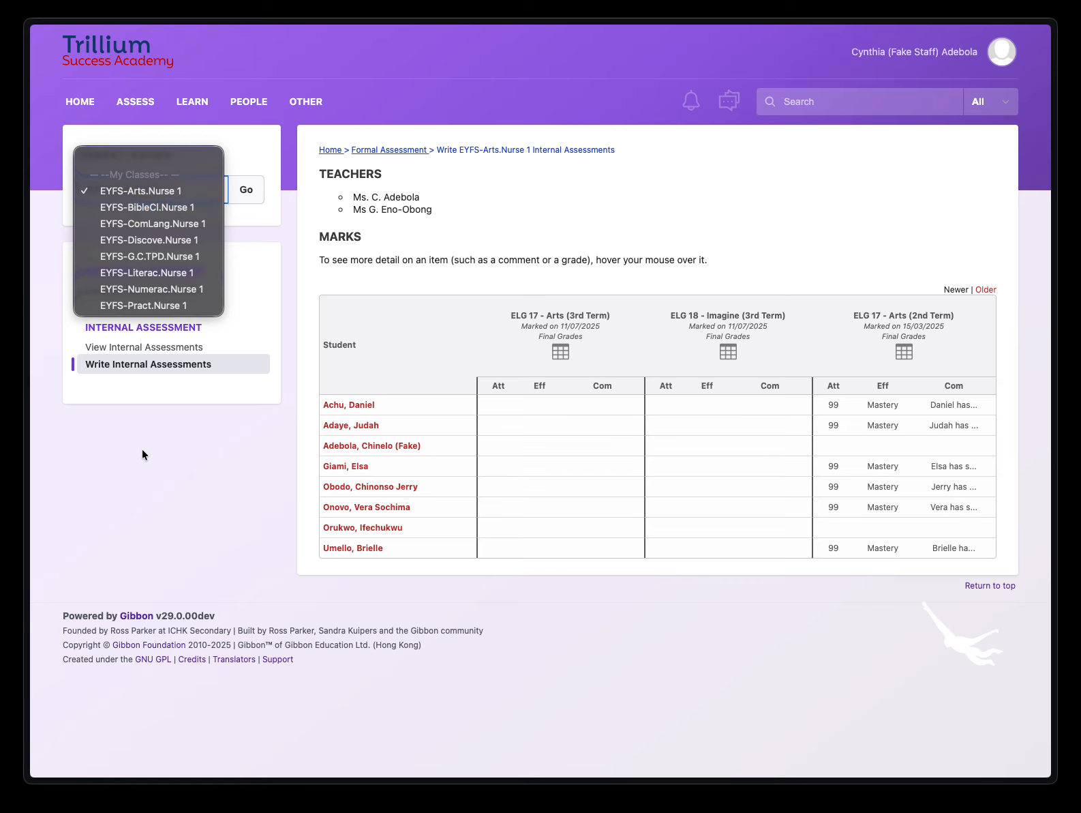
left_click(108, 410)
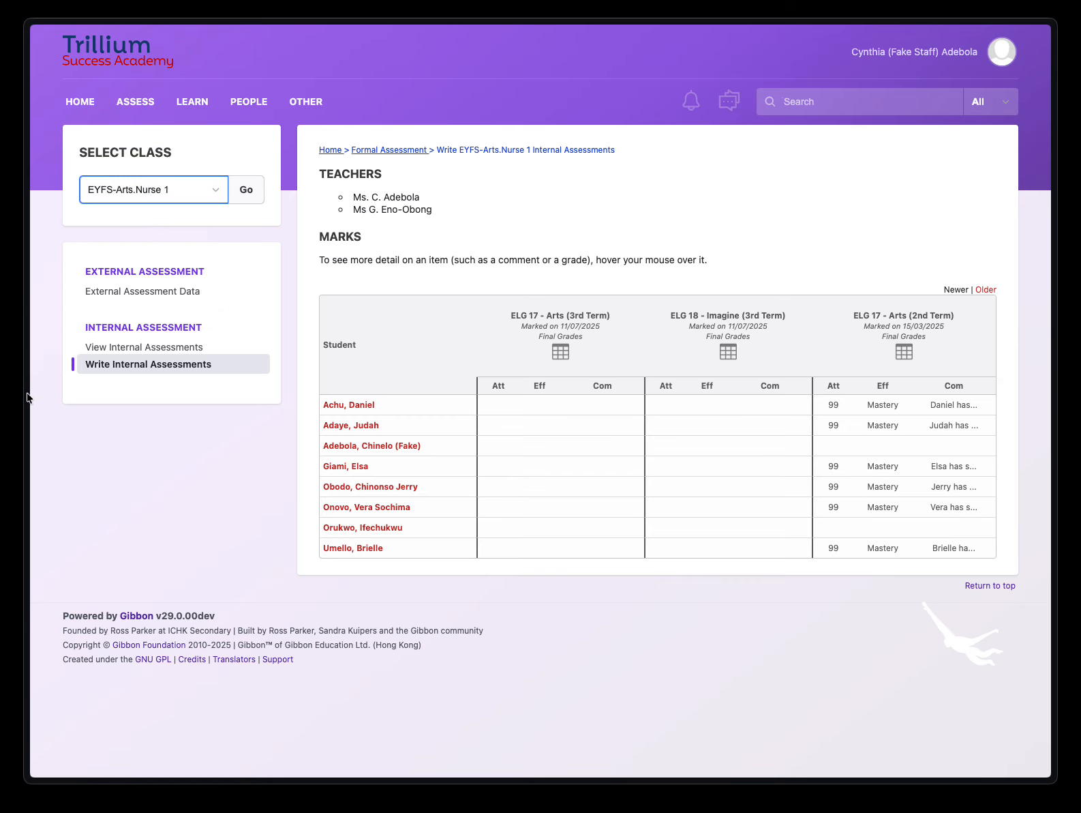
Step: Switch to the Progress Tracker EYFS document and examine its attendance section and the Prime Areas of Learning table, including the Literacy row
mouse_move(16, 393)
left_click(128, 181)
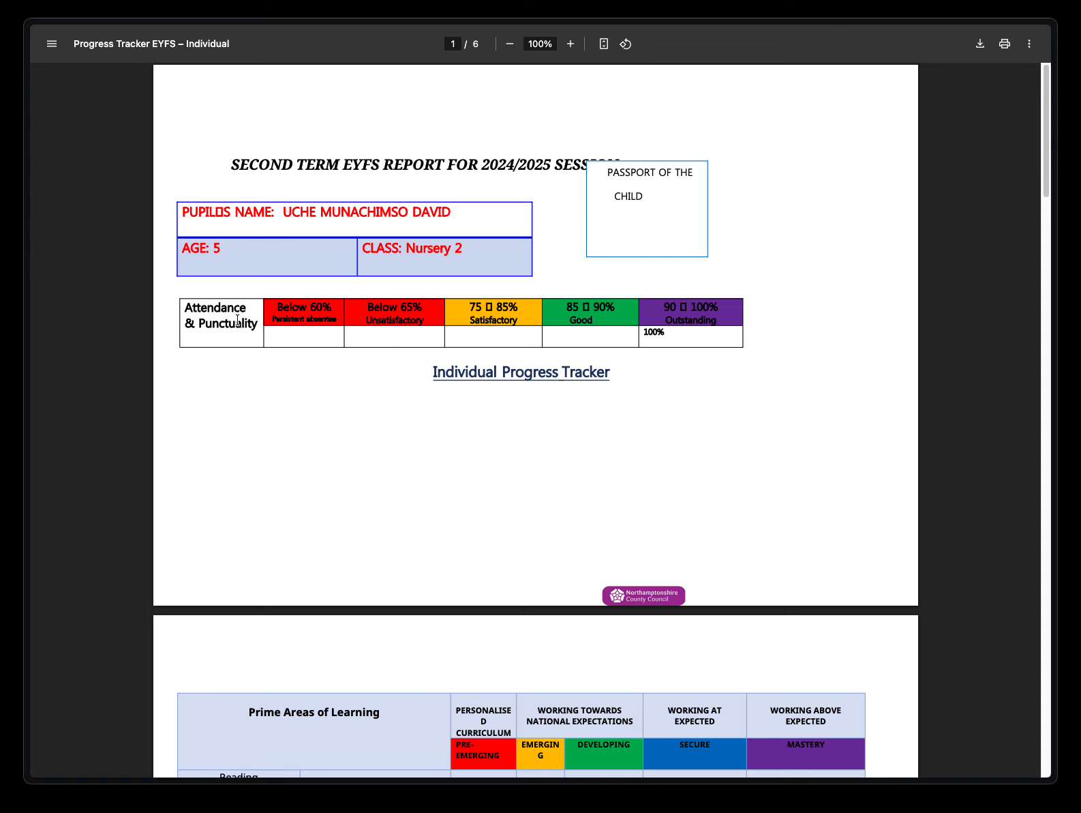
scroll(328, 291, "down", 1)
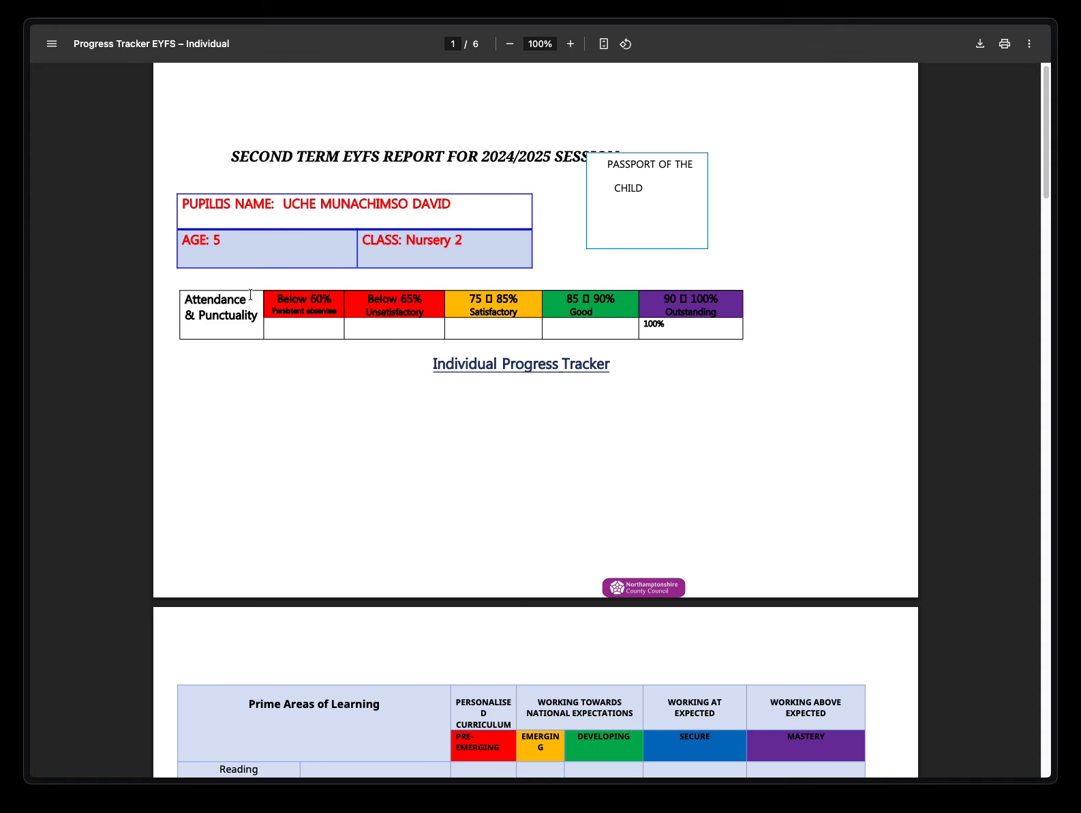
scroll(320, 334, "down", 5)
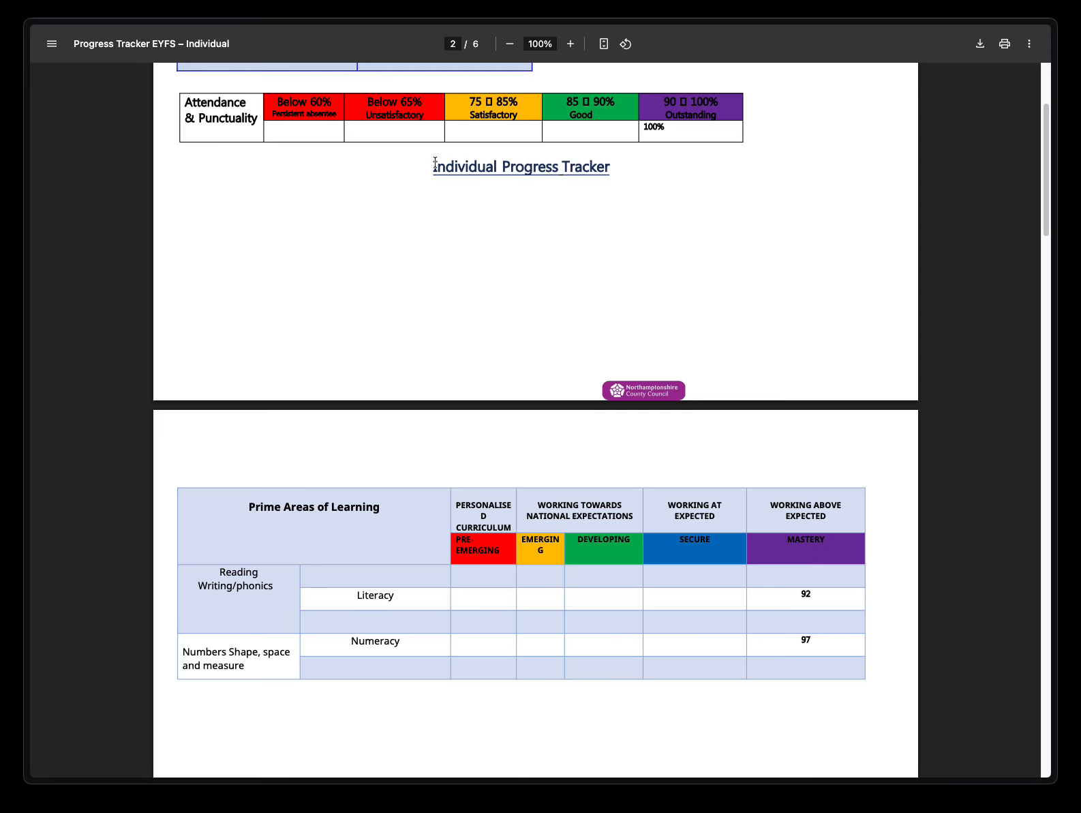
scroll(410, 311, "down", 1)
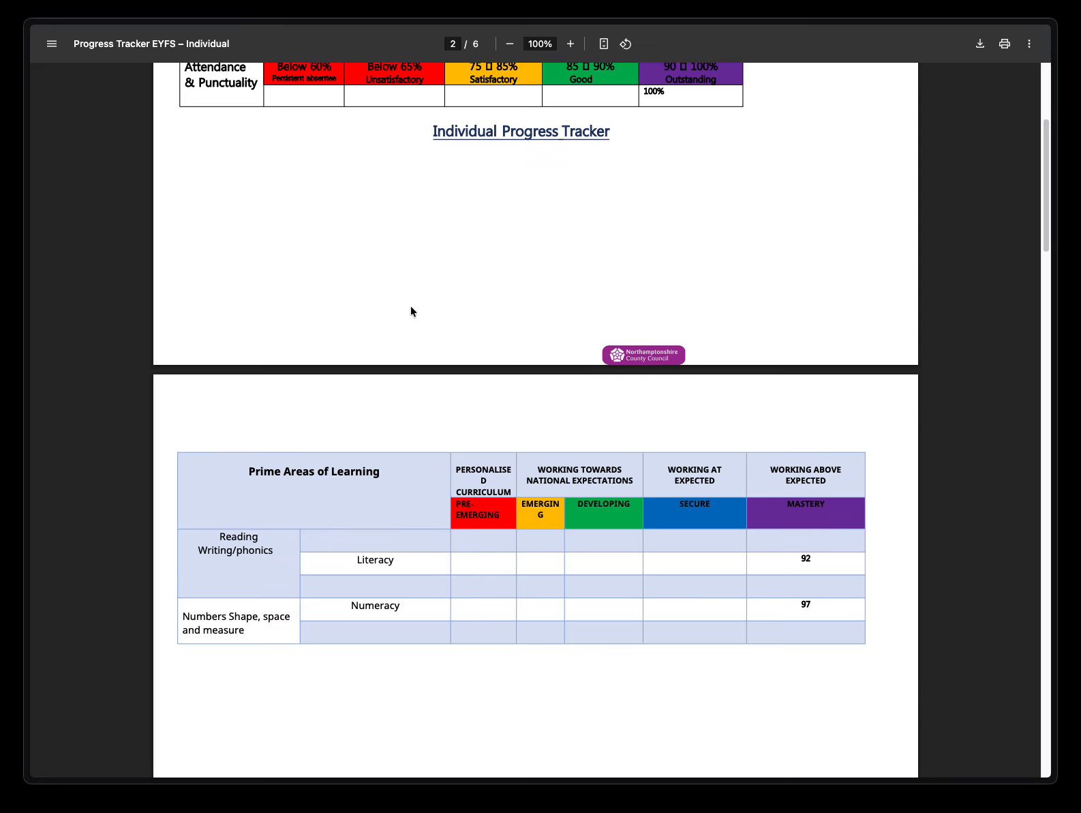
scroll(410, 312, "down", 1)
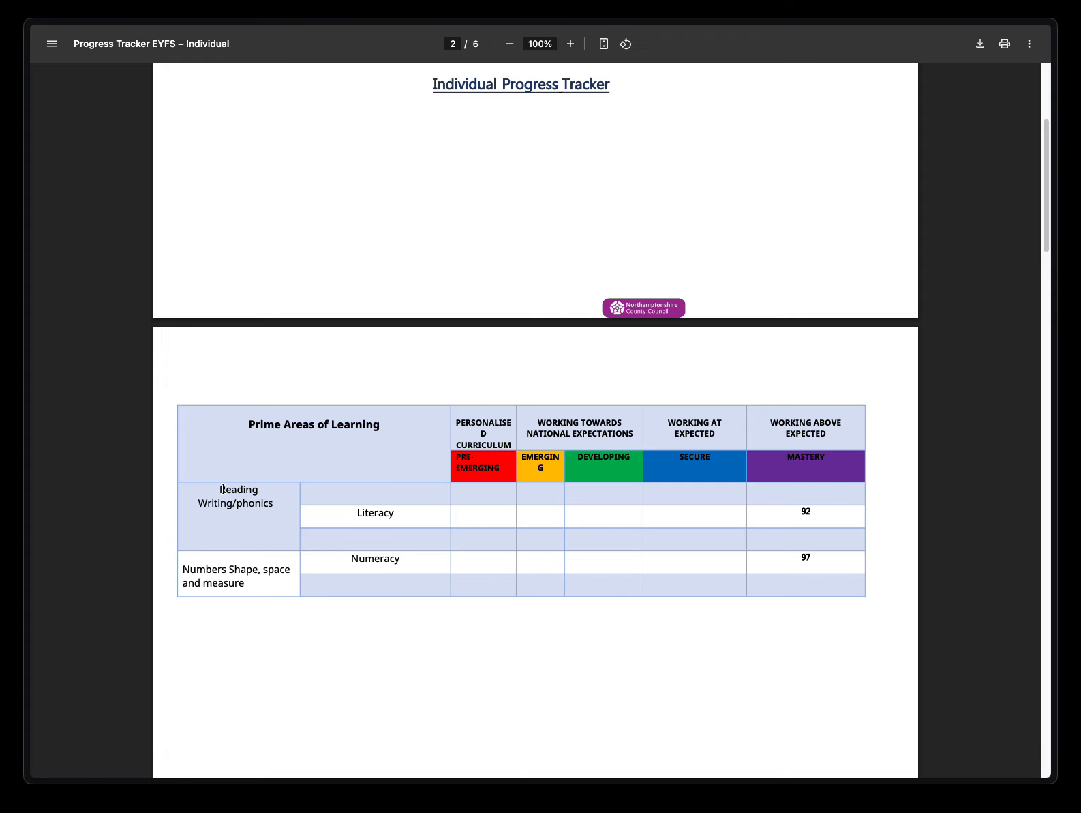
scroll(256, 506, "down", 2)
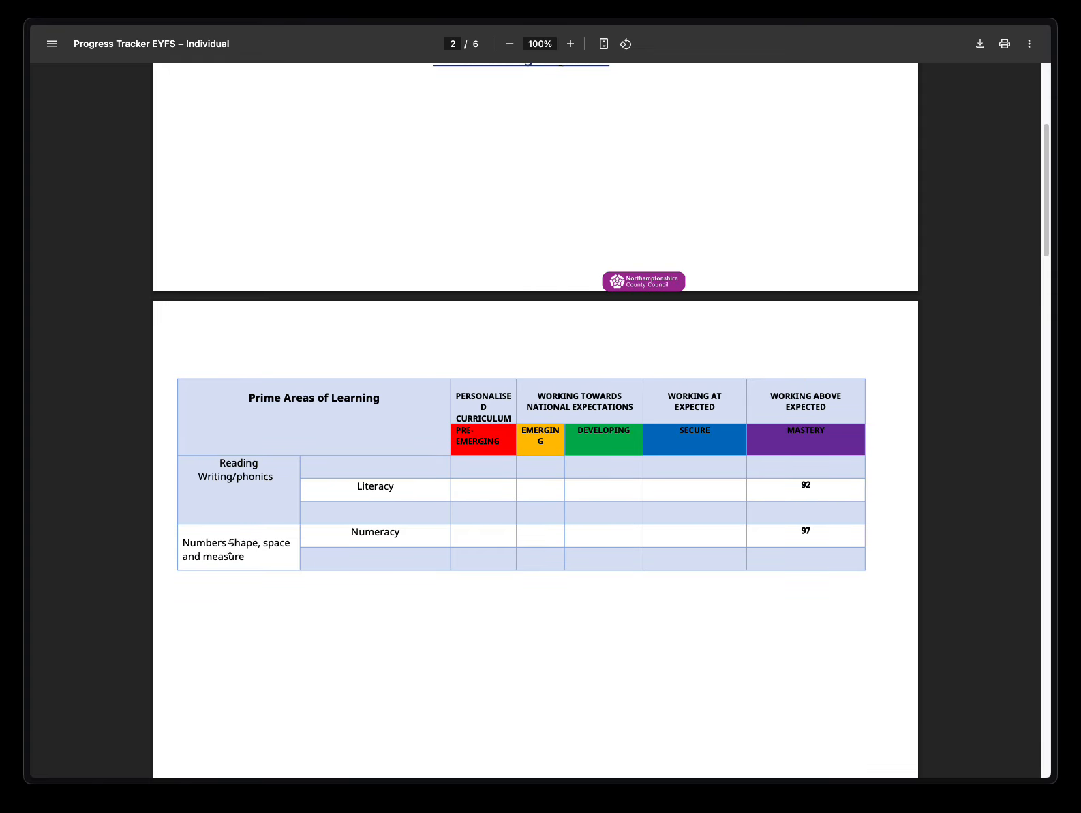
scroll(227, 551, "down", 1)
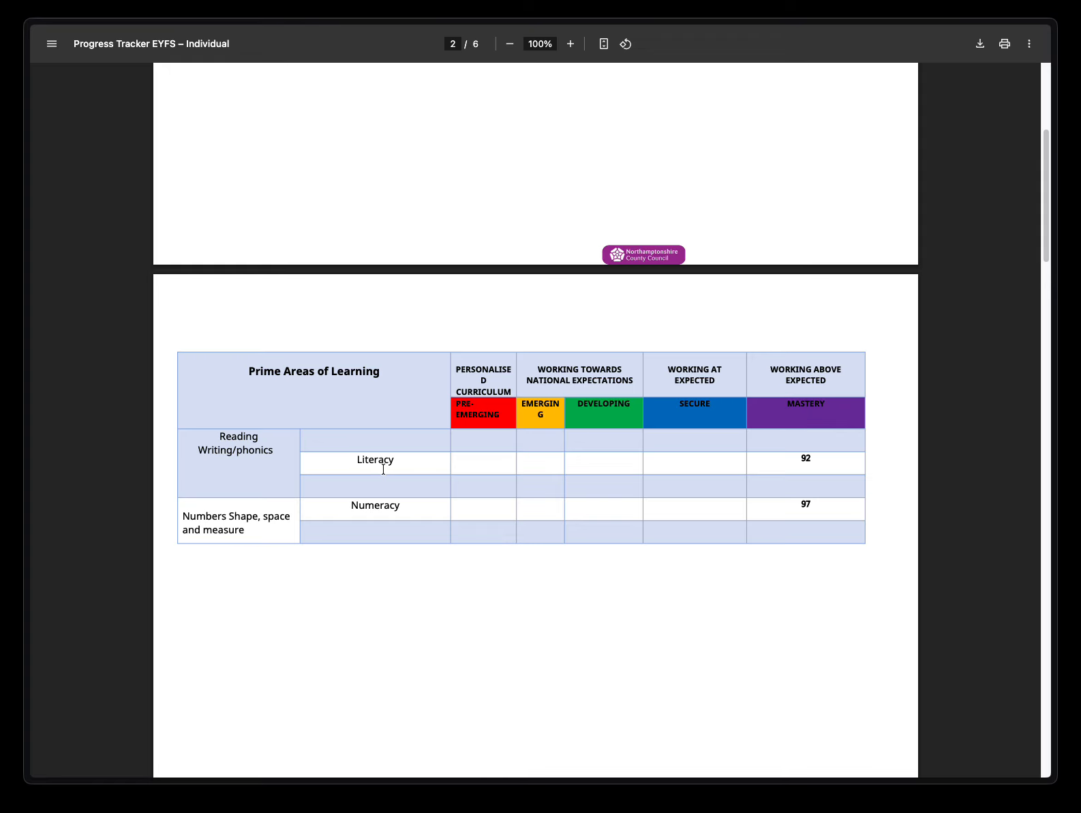
left_click_drag(358, 460, 402, 459)
scroll(403, 459, "down", 1)
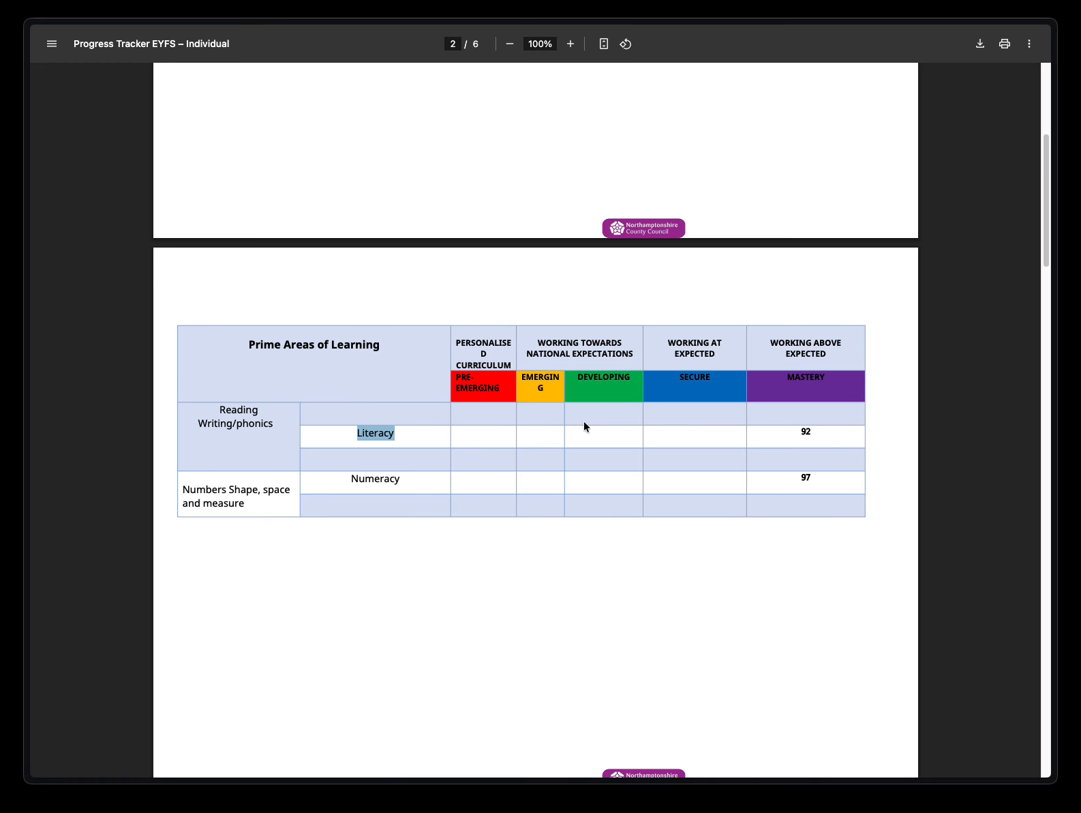
Step: Examine the Early Years Foundation Stage Report table of learning areas, ELG numbers and comments further down the document
scroll(587, 481, "down", 20)
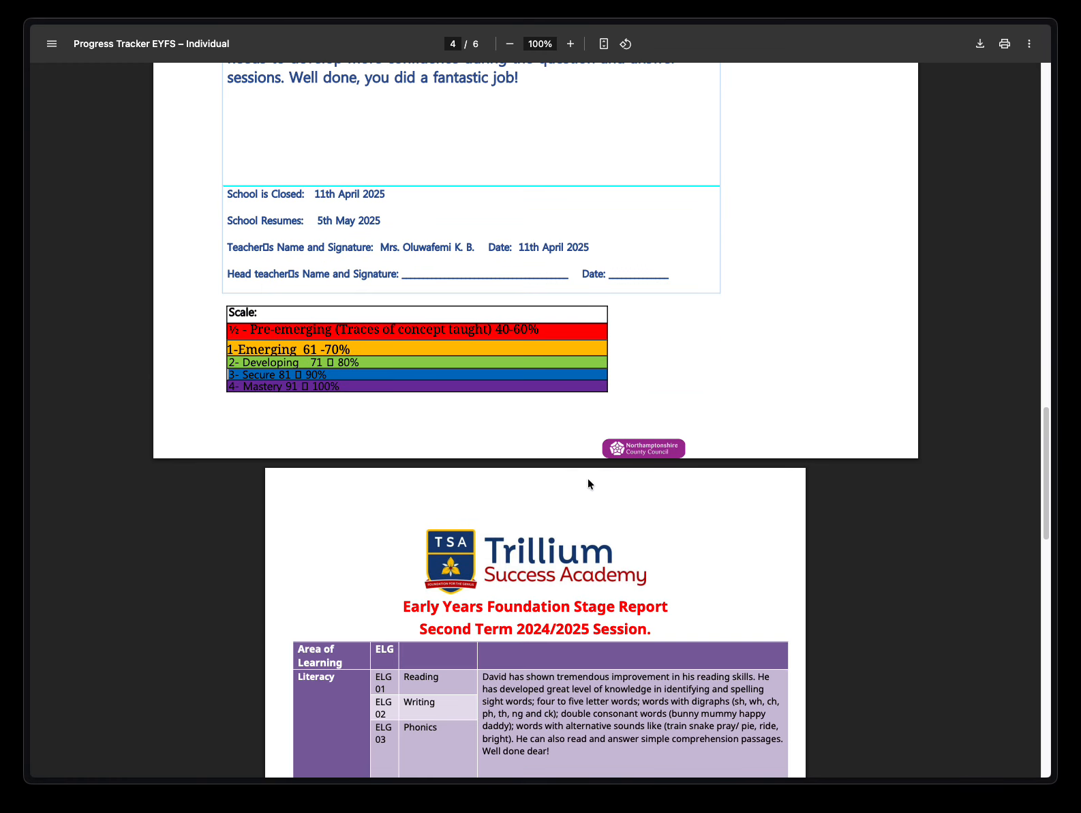
scroll(588, 483, "down", 5)
scroll(589, 483, "down", 5)
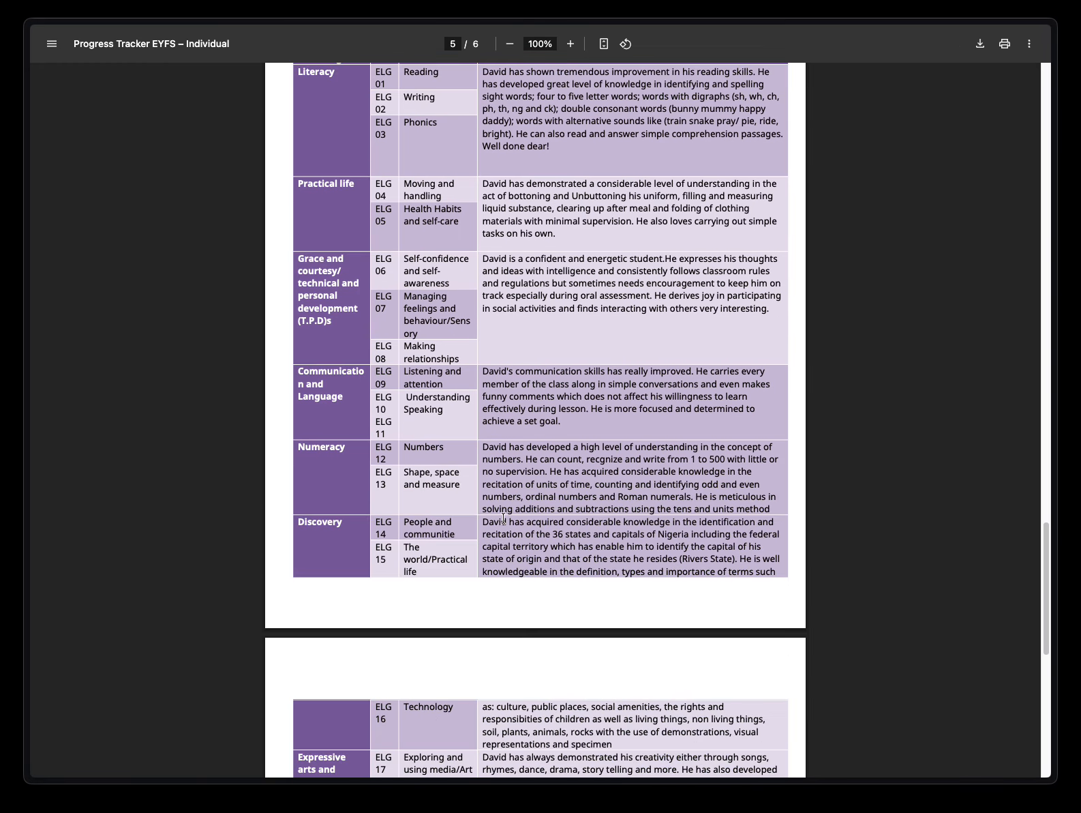
scroll(503, 518, "down", 5)
scroll(503, 518, "up", 5)
scroll(503, 518, "up", 3)
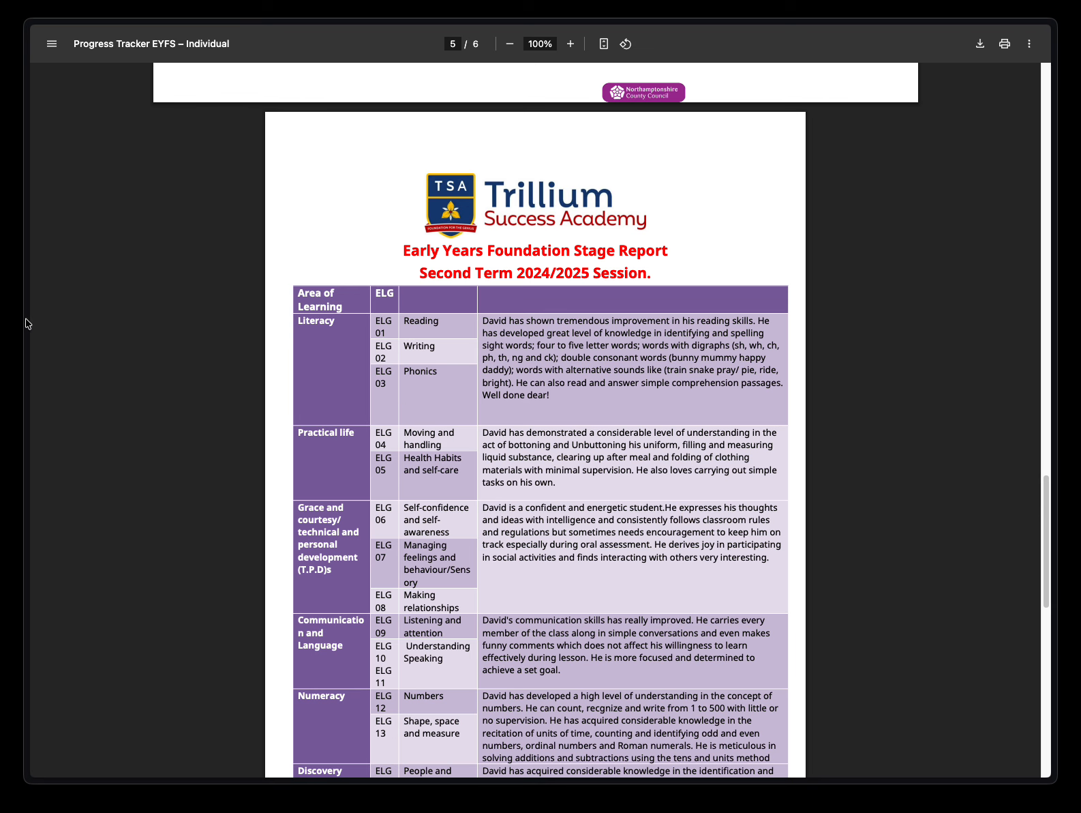
Step: Return to the portal's internal assessments and keep EYFS-Arts.Nurse 1 as the selected class
mouse_move(27, 320)
left_click(103, 145)
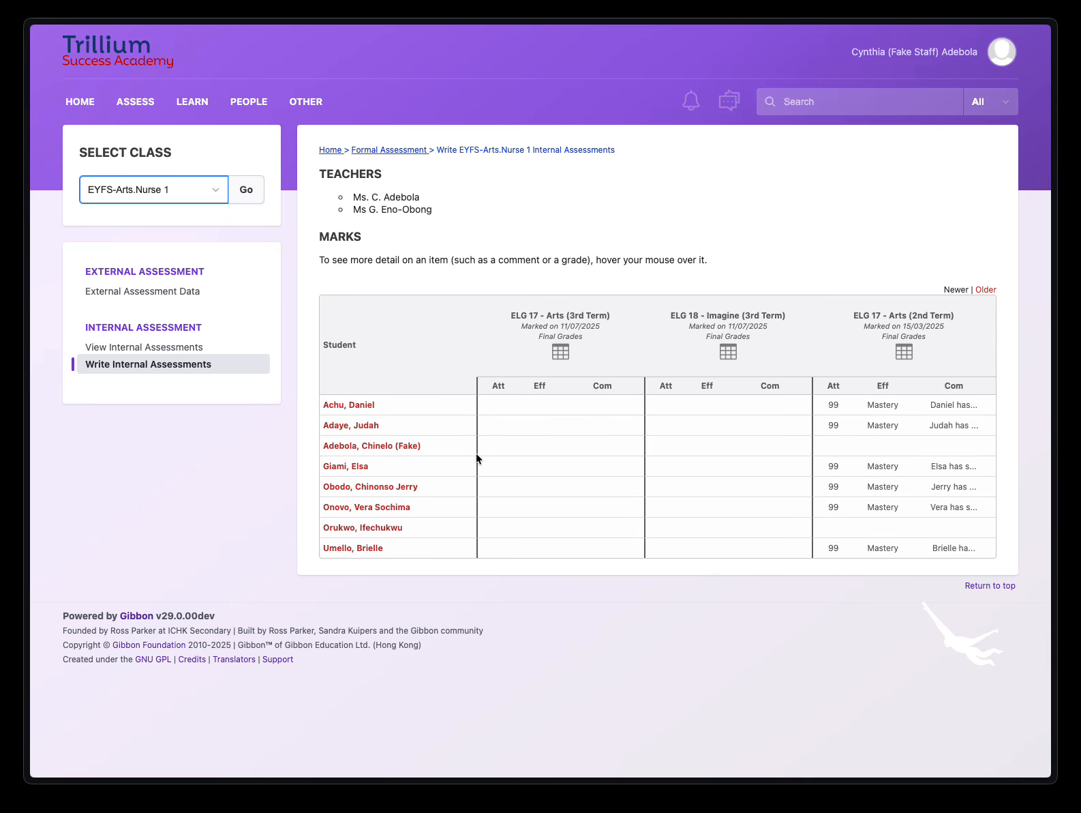
left_click(180, 191)
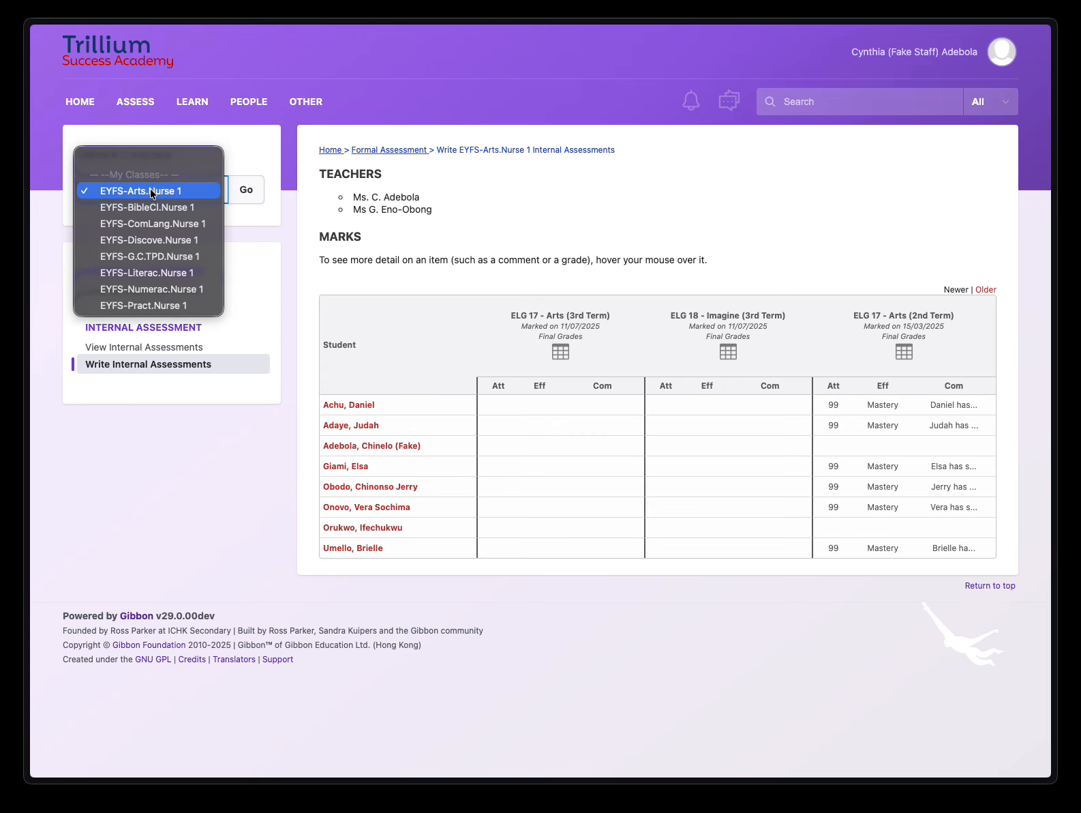
left_click(168, 191)
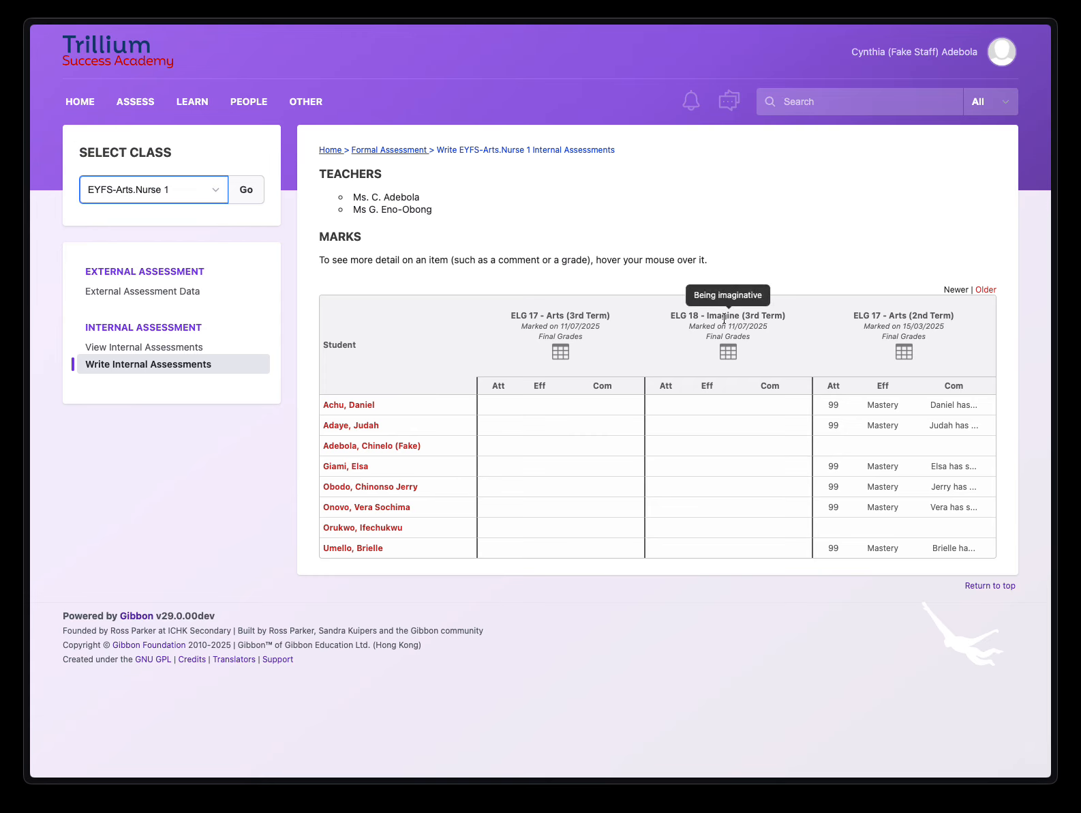
Step: Show the older assessment columns and check the descriptions of the 1st Term ELG 17 and ELG 18 assessments
left_click(984, 291)
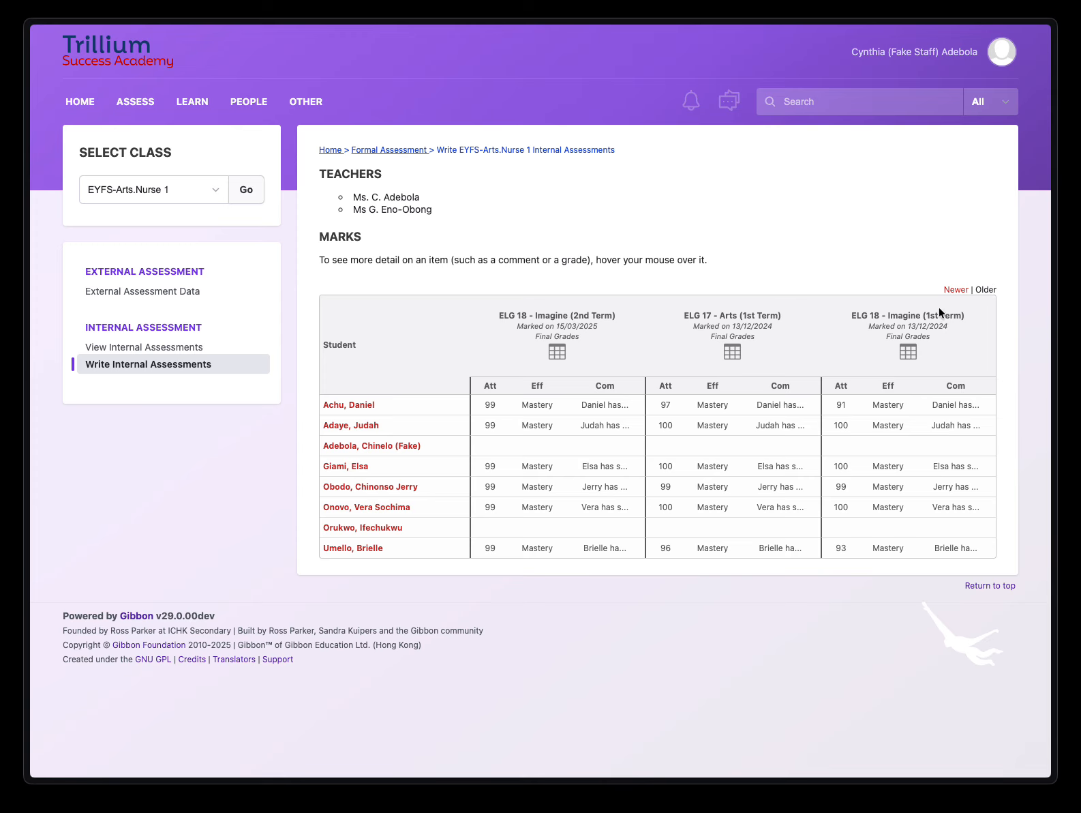
mouse_move(935, 314)
mouse_move(709, 318)
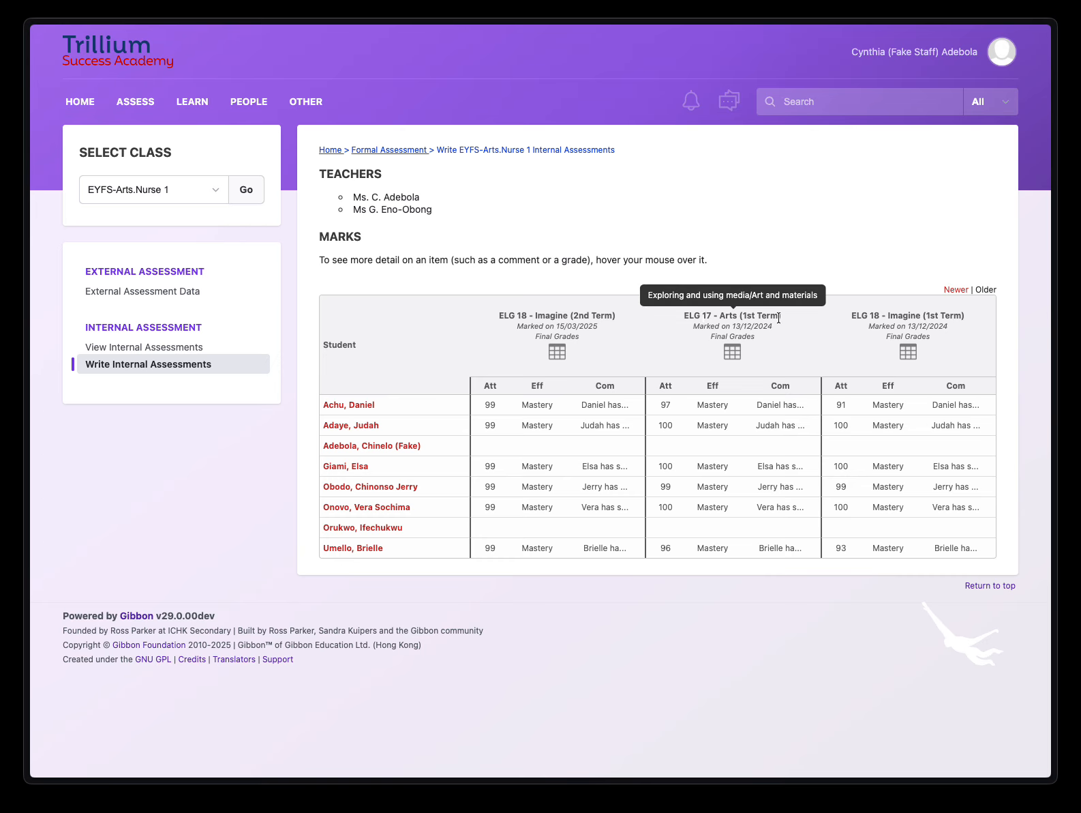
mouse_move(902, 312)
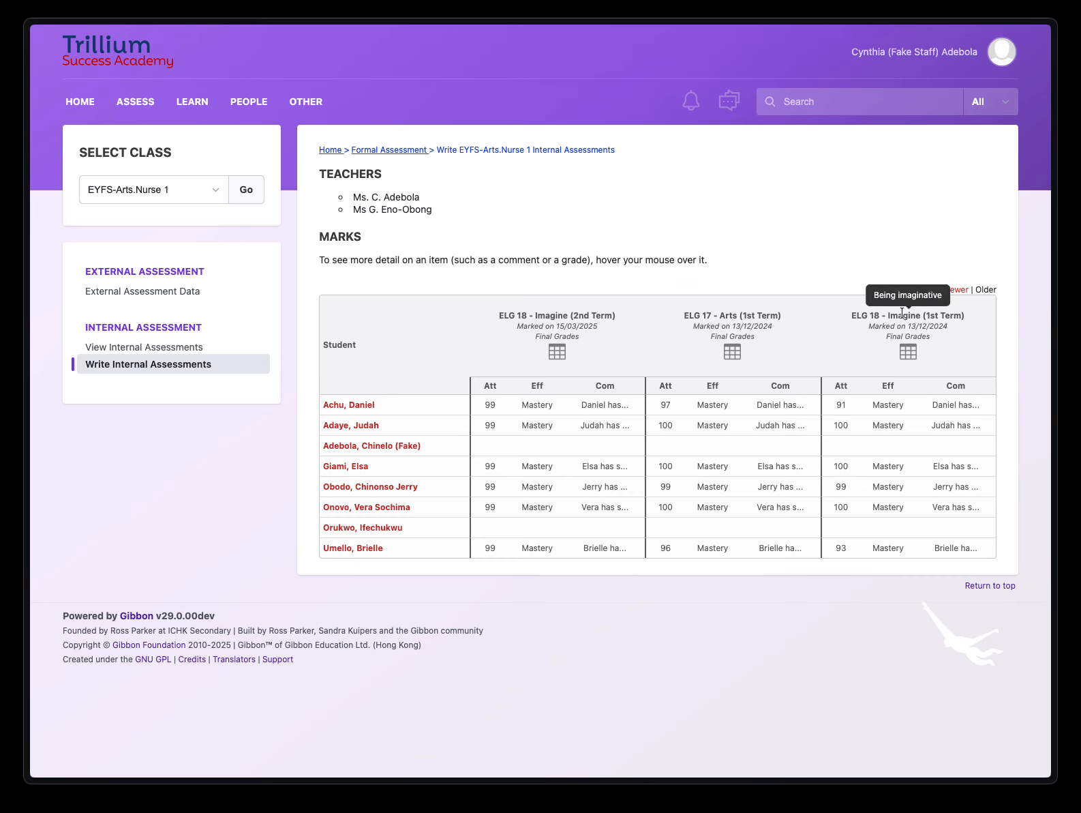
Step: Review ELG 17 and ELG 18 under Expressive arts and design in the Progress Tracker EYFS document, and return to the portal's marks page
mouse_move(8, 276)
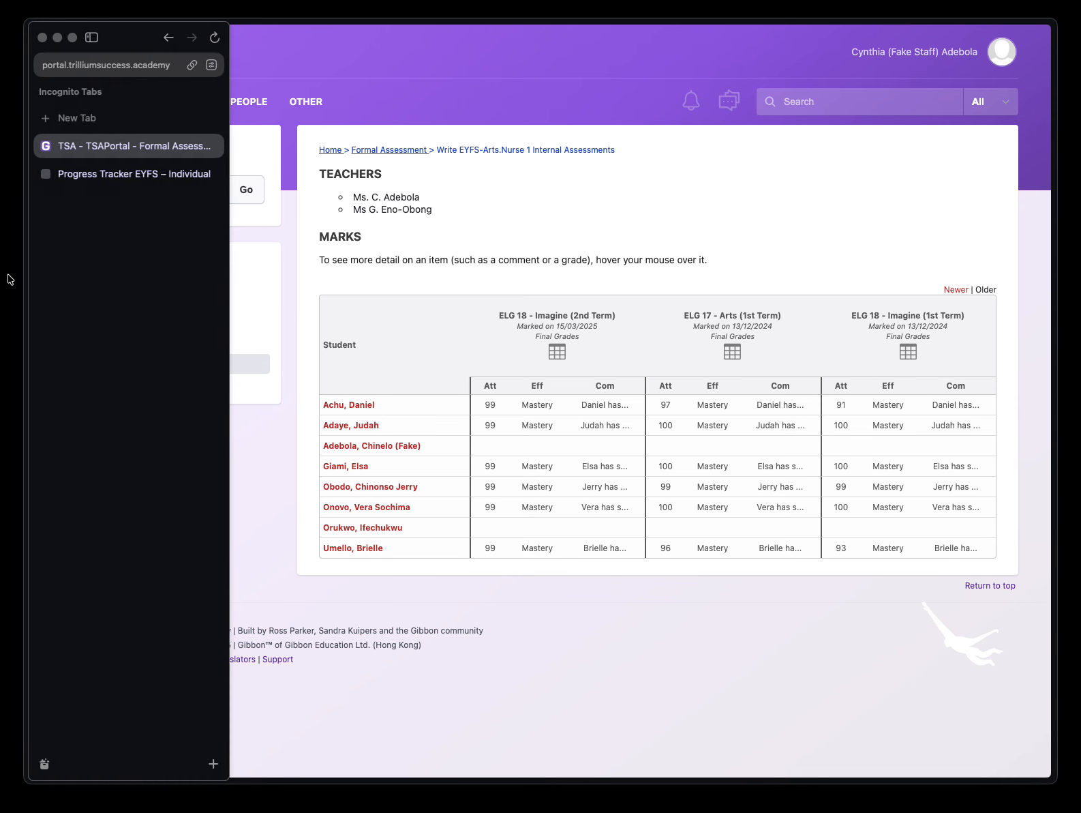
left_click(93, 179)
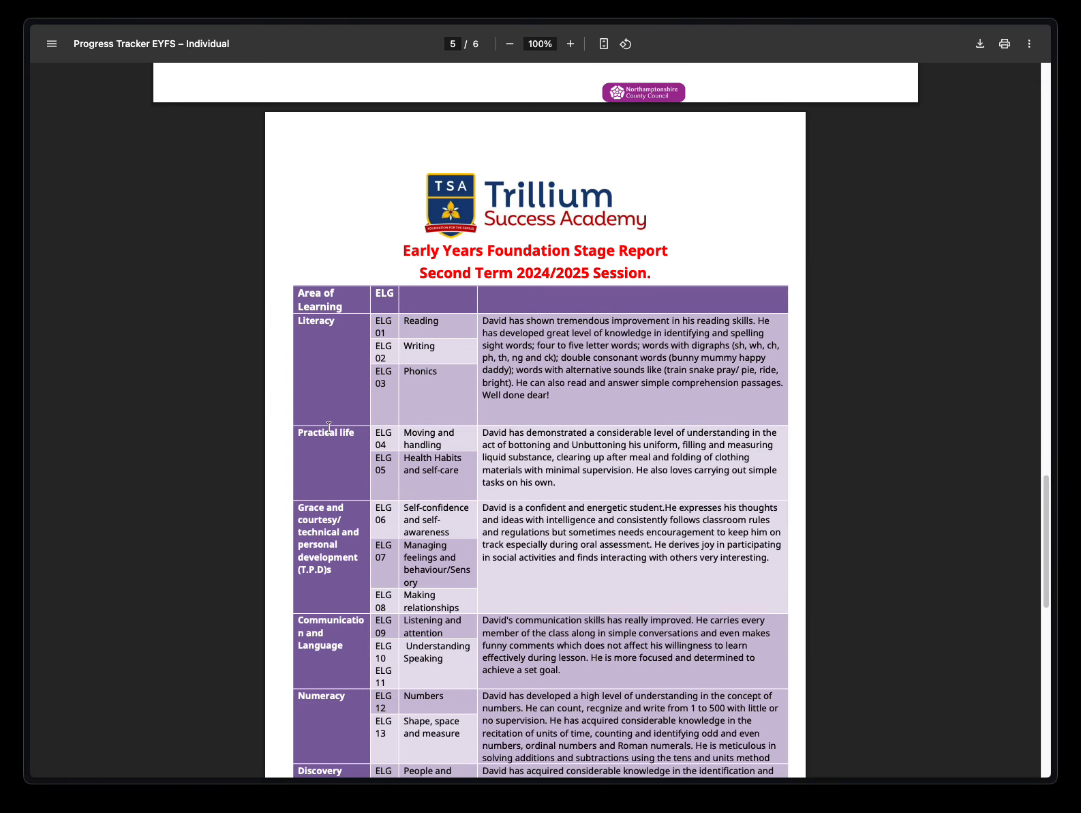
scroll(329, 427, "down", 8)
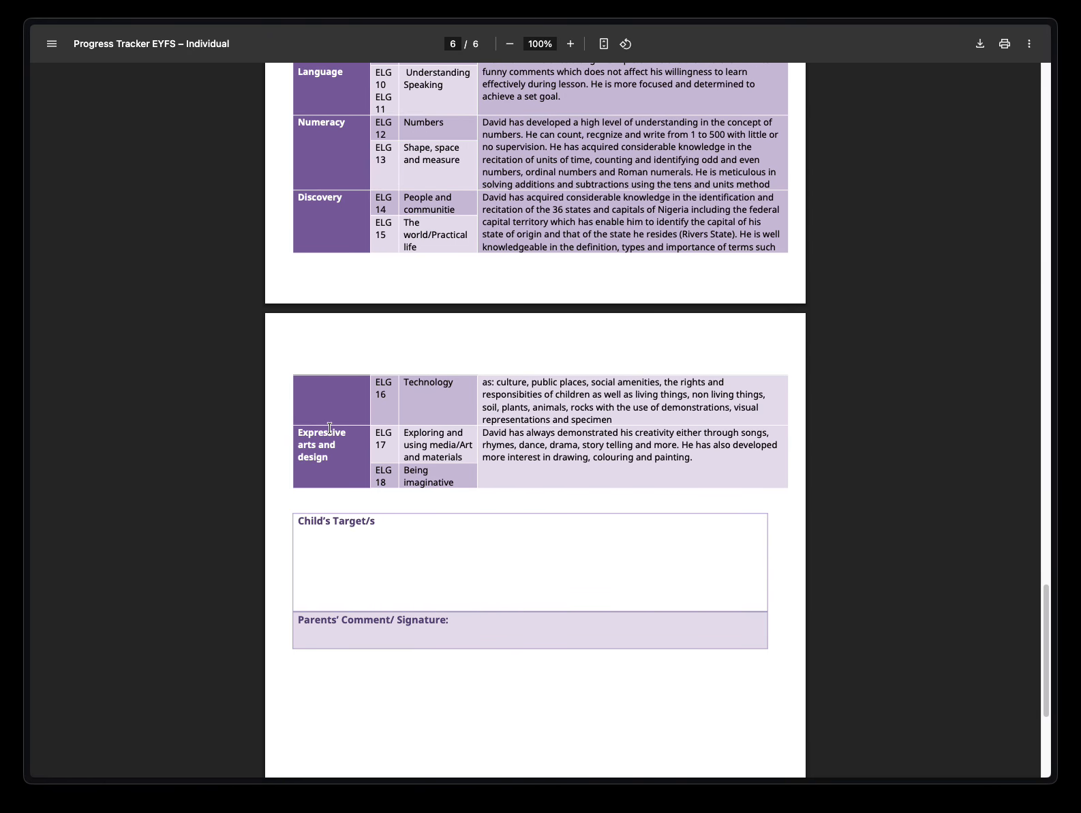
left_click_drag(295, 432, 338, 453)
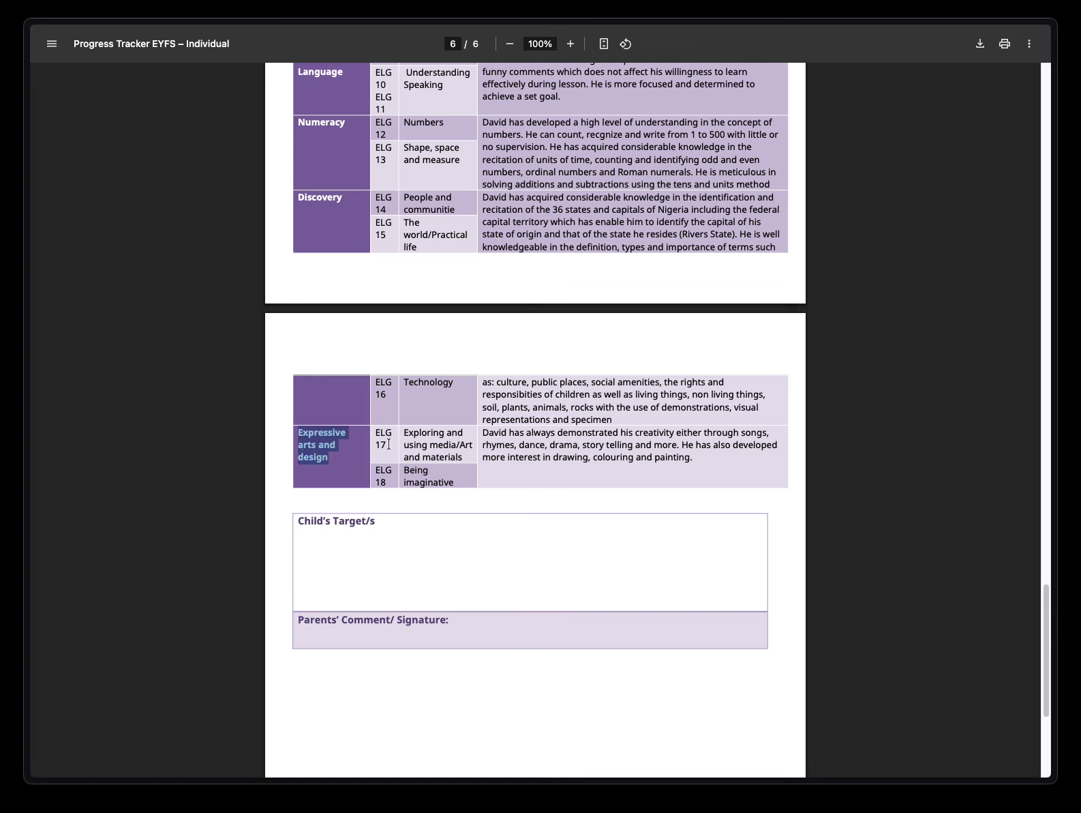
left_click_drag(389, 445, 462, 453)
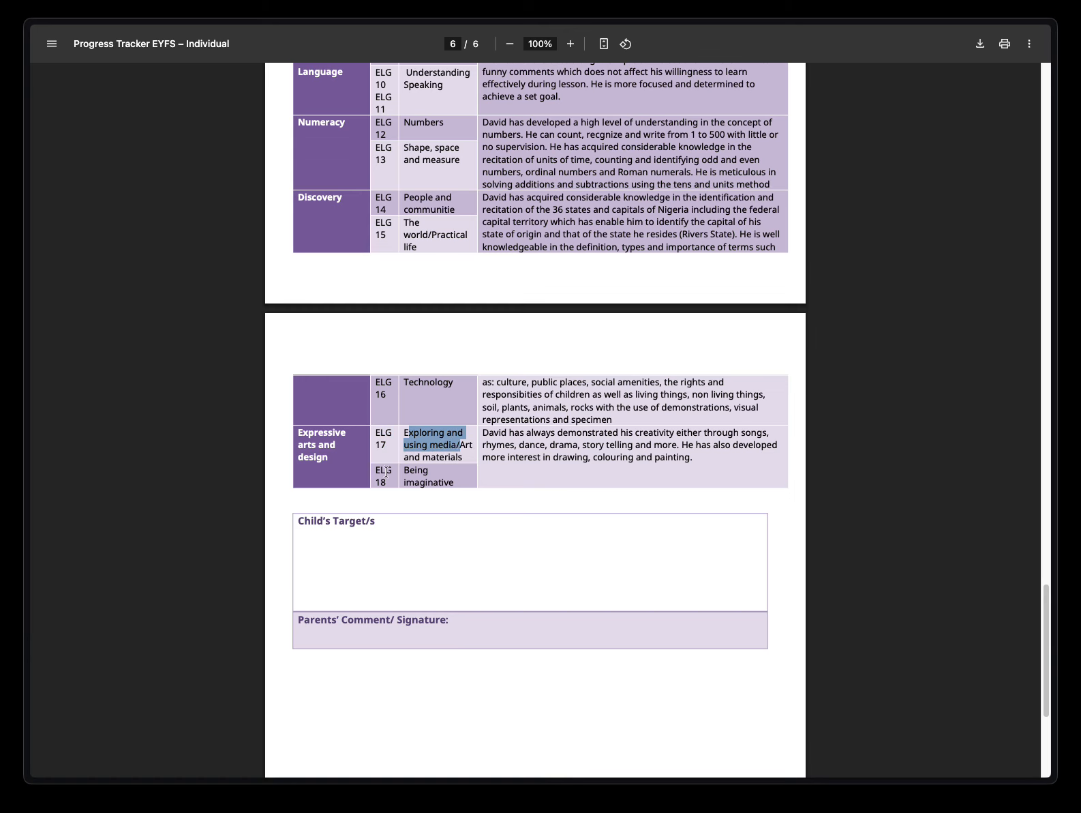
left_click_drag(406, 473, 454, 482)
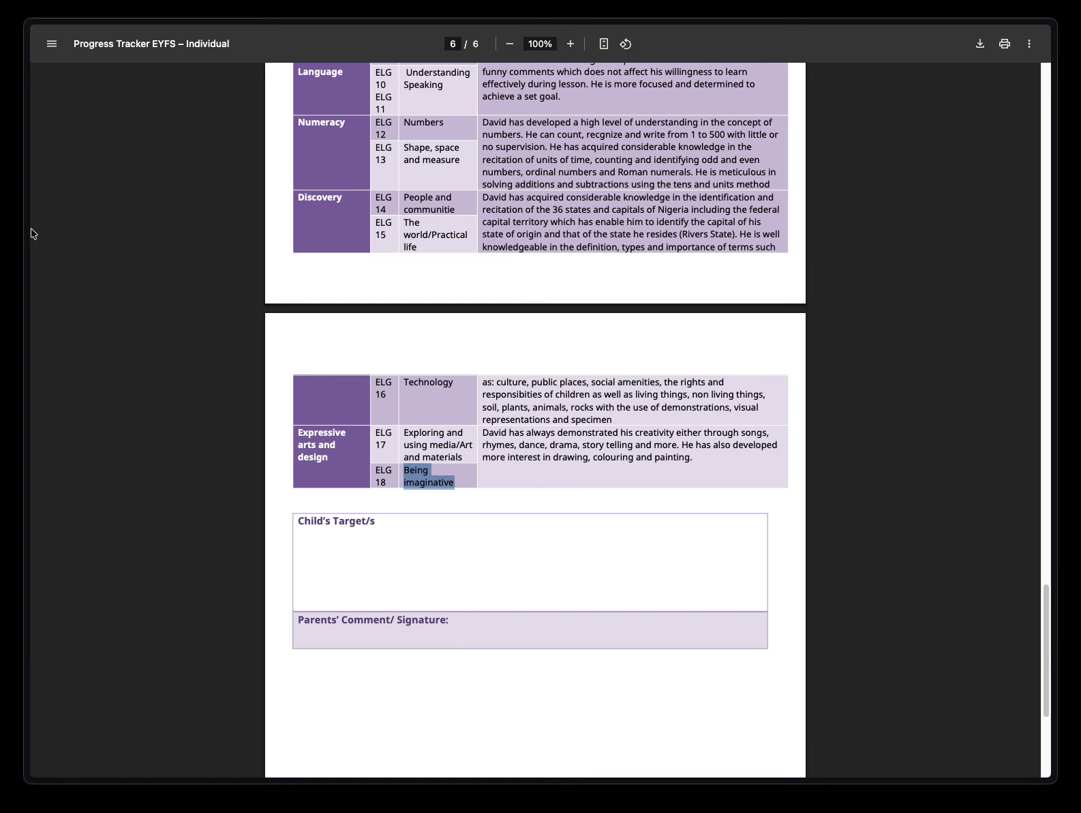
mouse_move(24, 230)
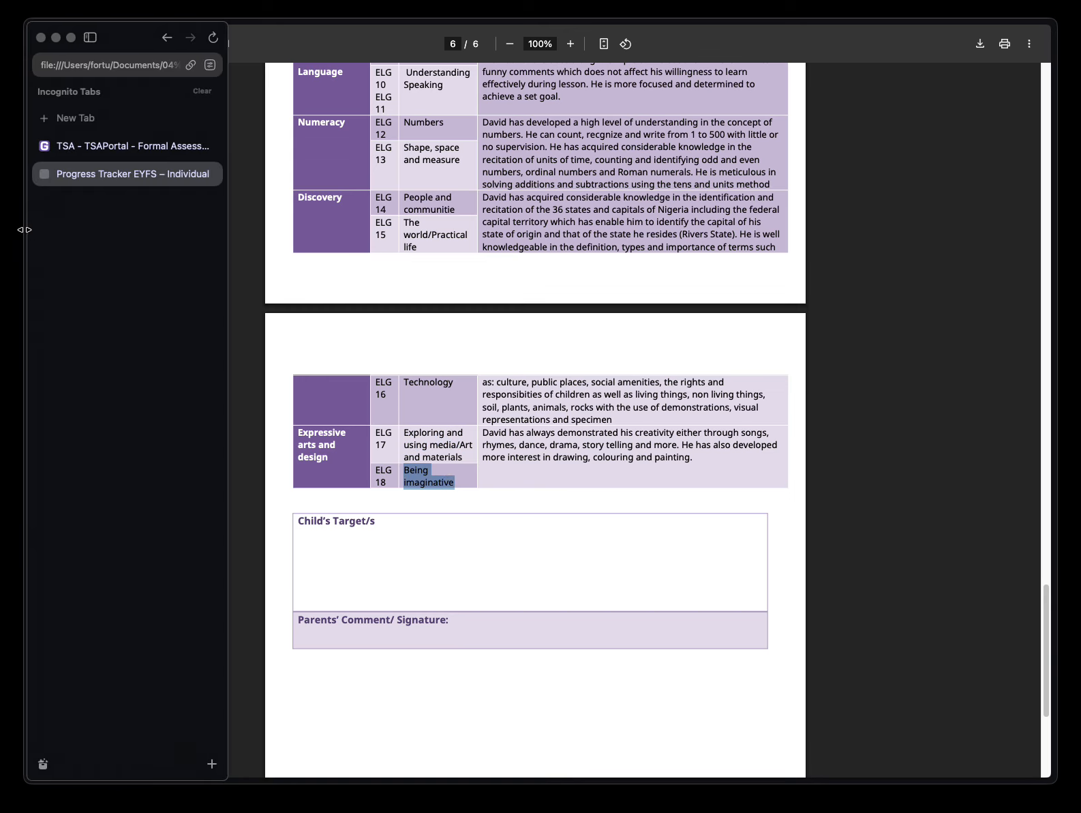
left_click(121, 151)
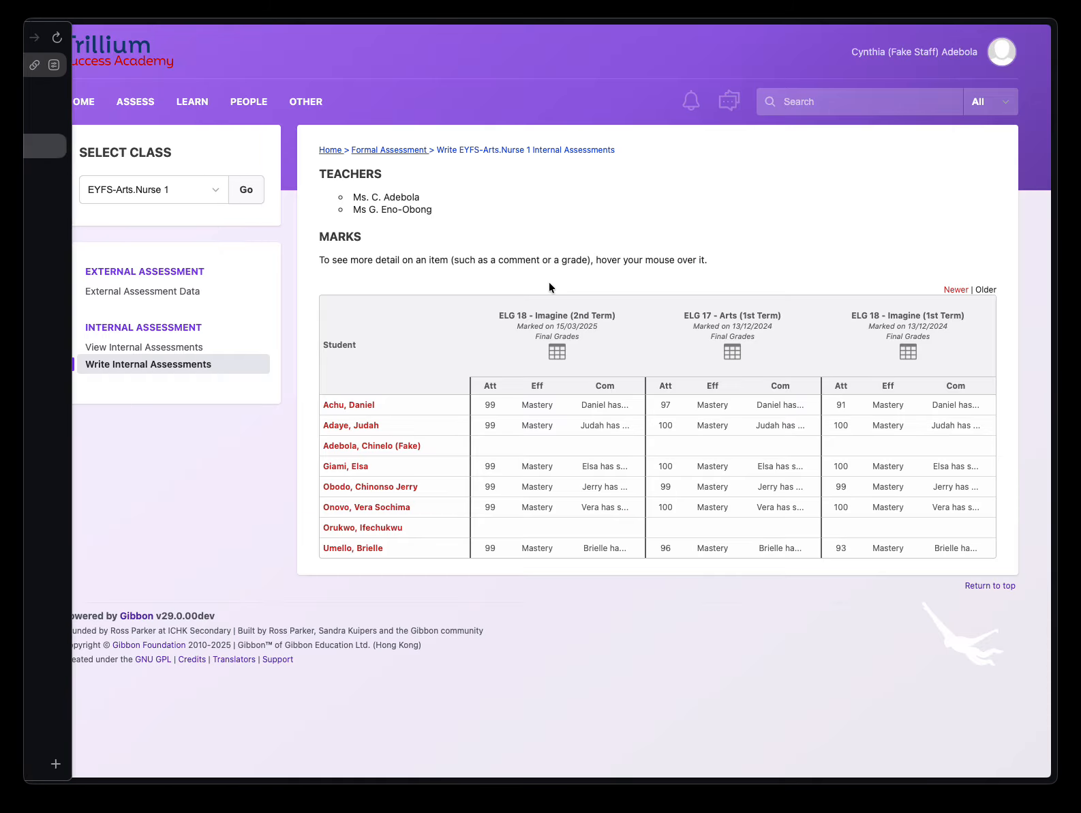
Step: Show the newer assessment columns and check the descriptions of the 3rd Term ELG 17 and ELG 18 assessments
mouse_move(897, 312)
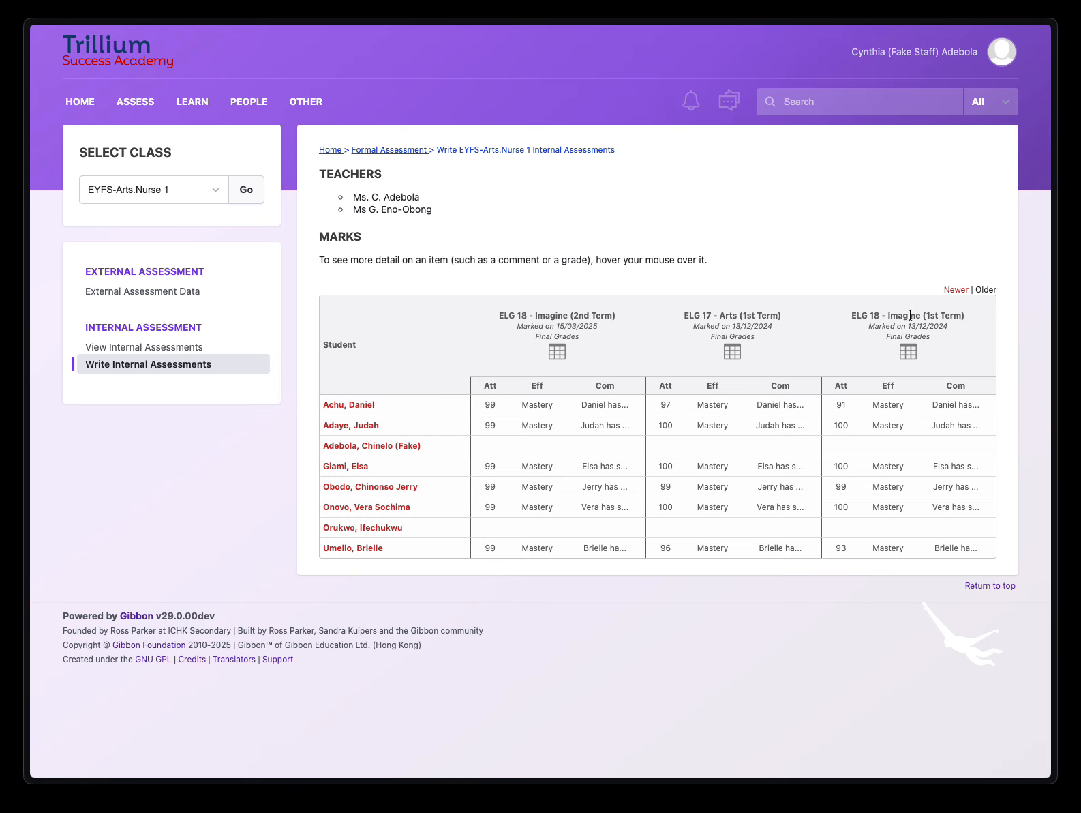
left_click(958, 289)
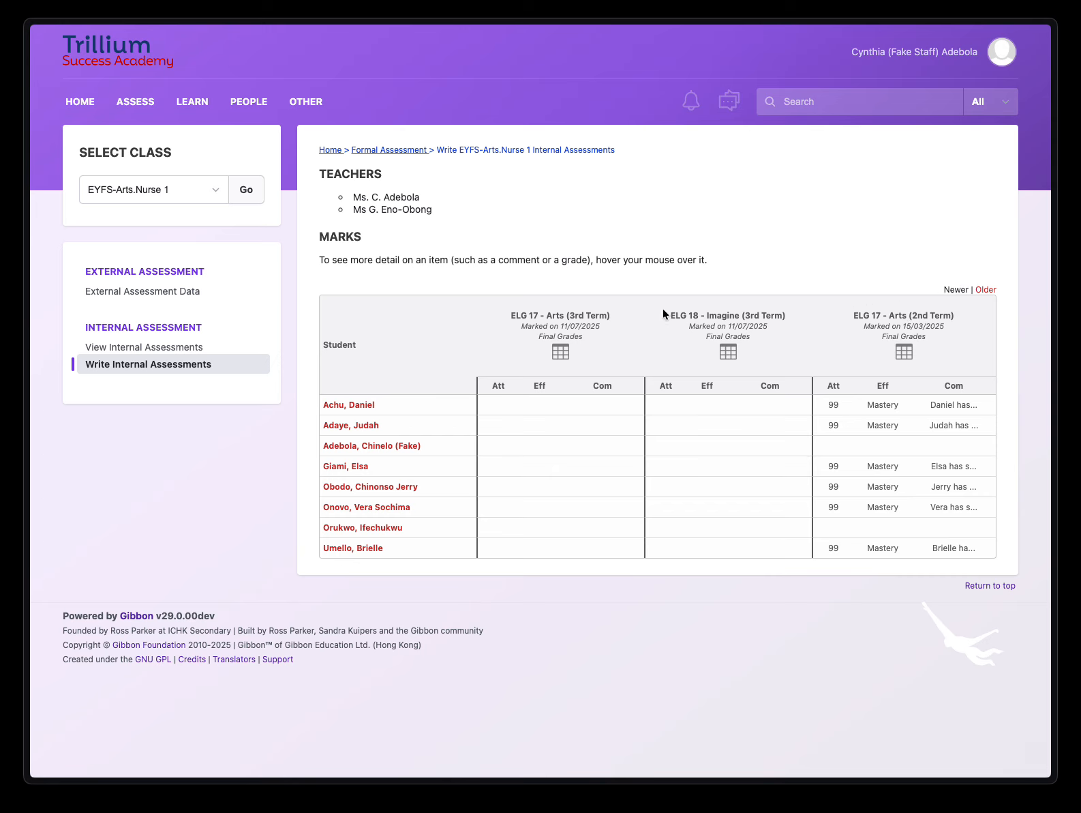
mouse_move(568, 311)
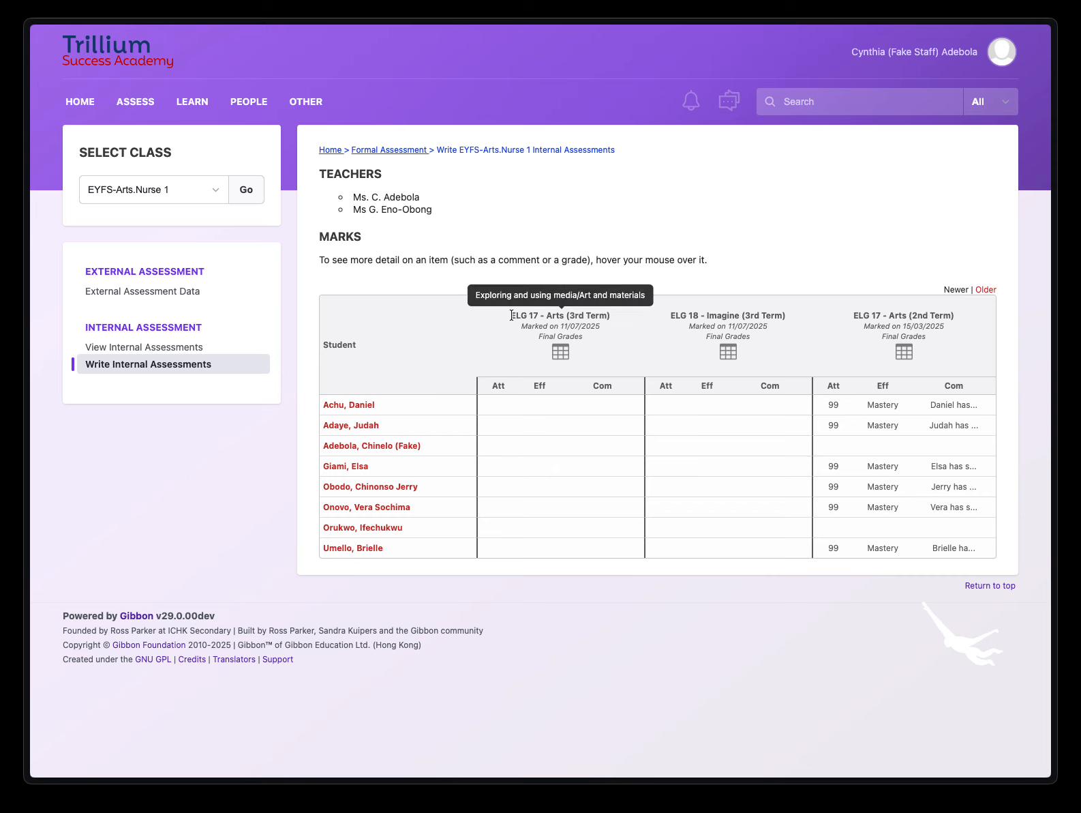
mouse_move(743, 318)
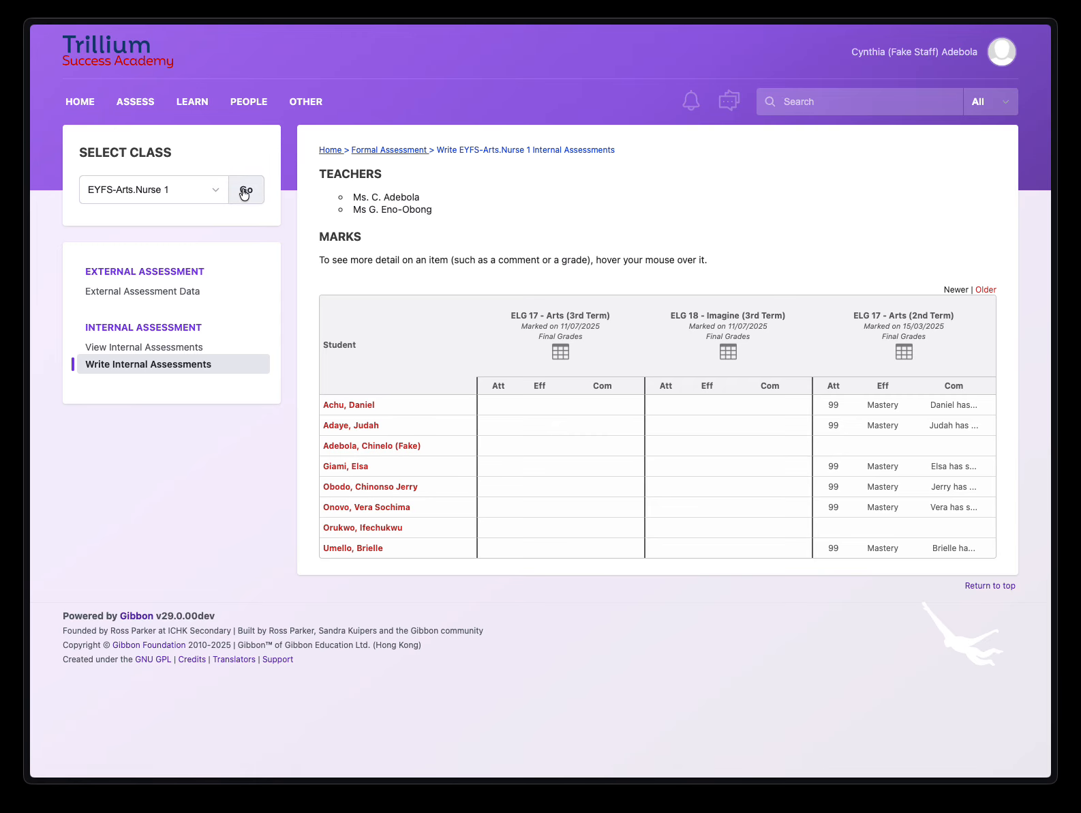
Step: Open data entry for the ELG 17 - Arts (3rd Term) assessment and review its description, student rows and grading columns
left_click(560, 351)
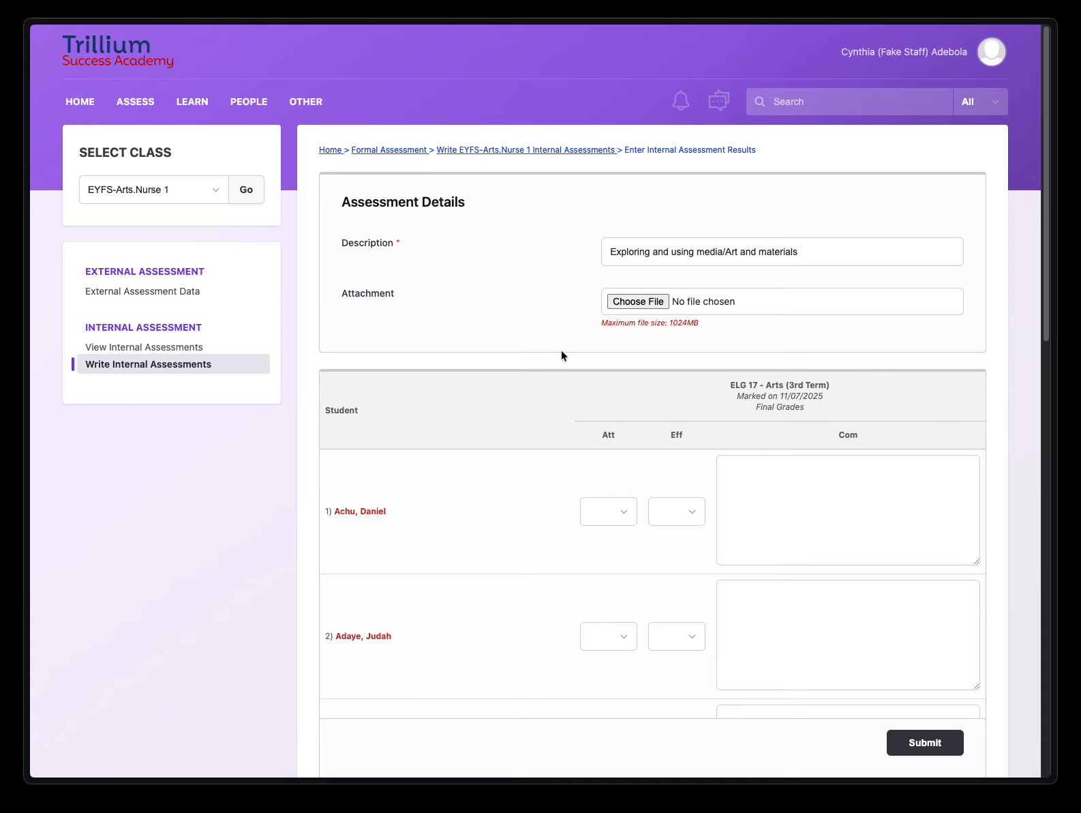
scroll(561, 350, "down", 5)
scroll(561, 350, "up", 2)
scroll(561, 350, "down", 6)
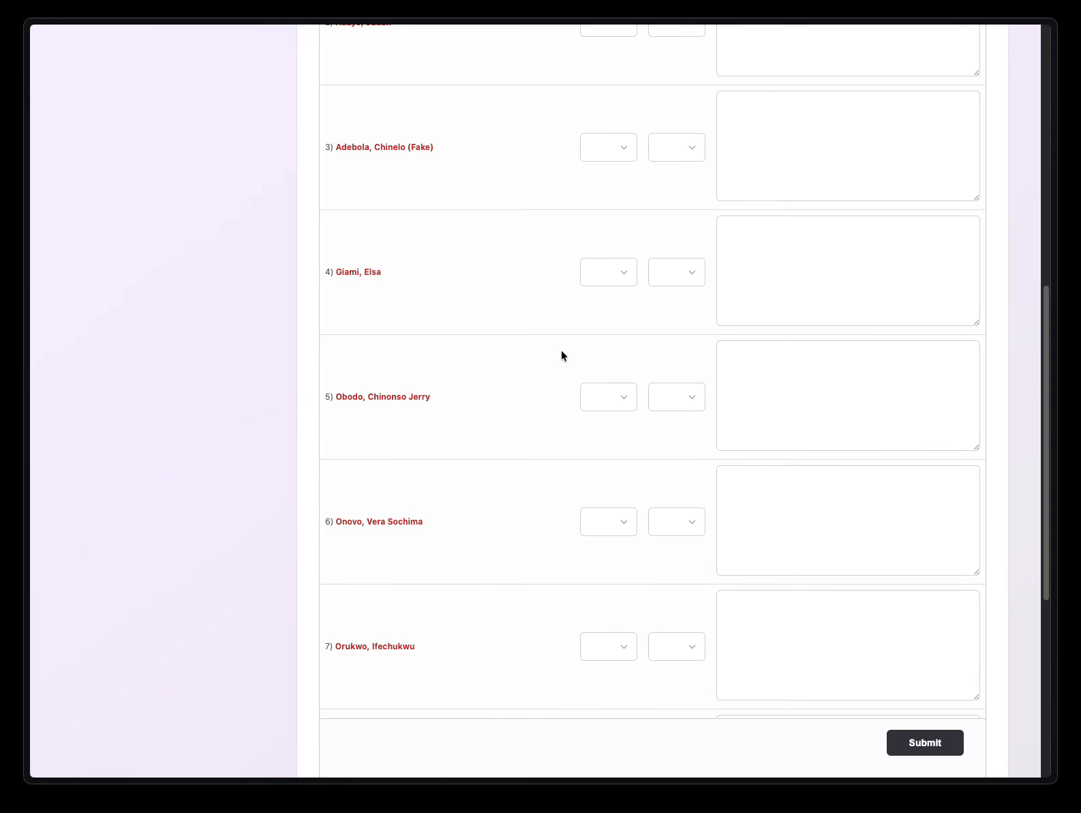
scroll(561, 350, "down", 5)
scroll(491, 343, "up", 15)
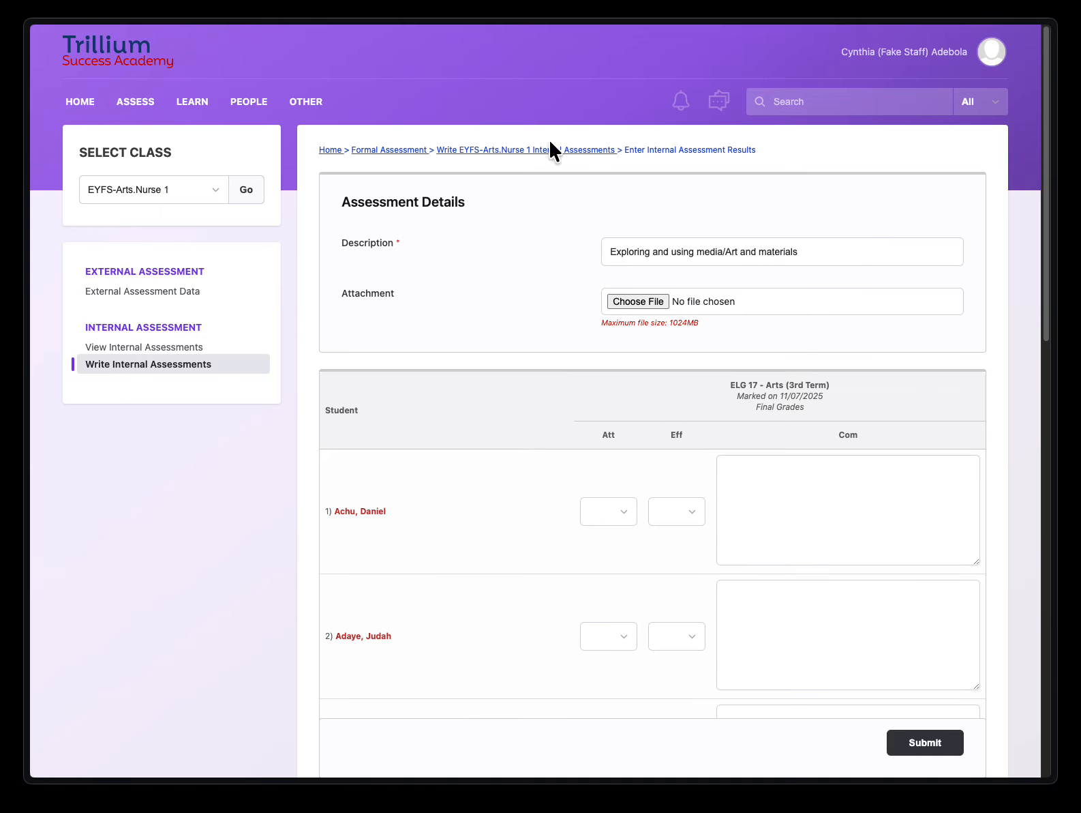
left_click(857, 257)
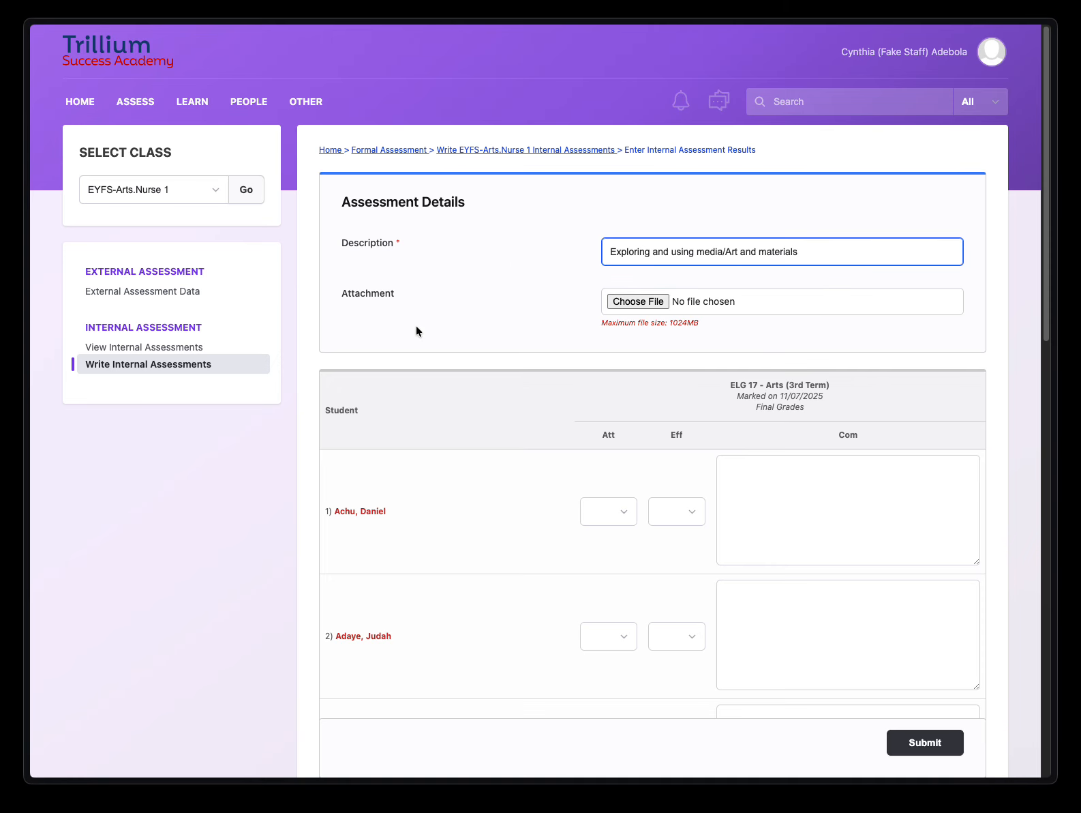
scroll(421, 305, "down", 4)
left_click(444, 241)
scroll(443, 241, "up", 3)
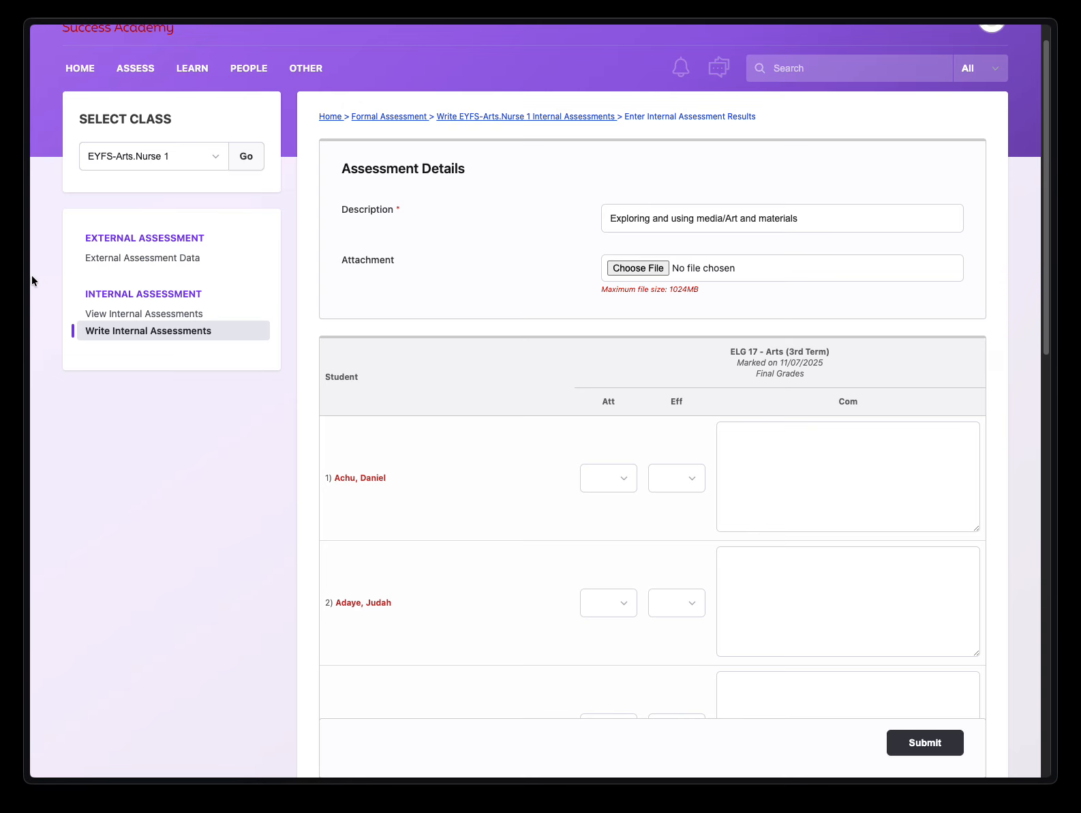
Step: Review the ELG 17 description and the earlier score tables in the Progress Tracker EYFS document, and return to the portal's entry form
mouse_move(26, 276)
left_click(102, 178)
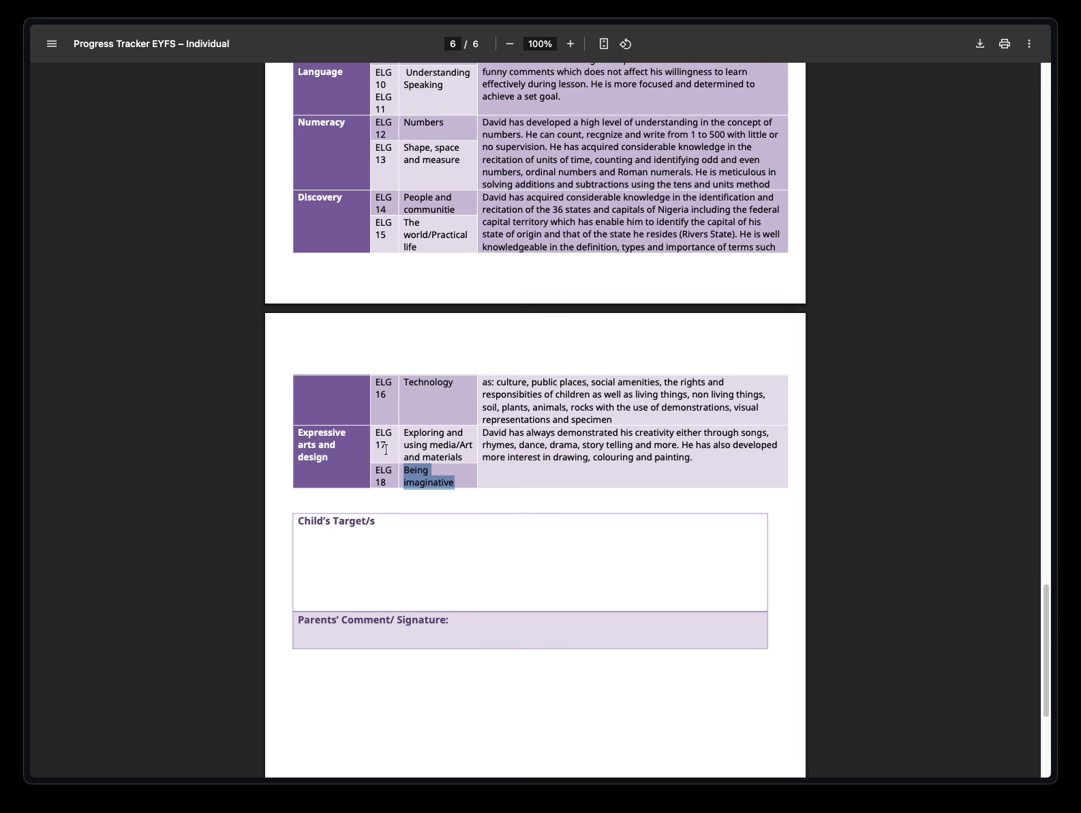
left_click_drag(404, 431, 457, 453)
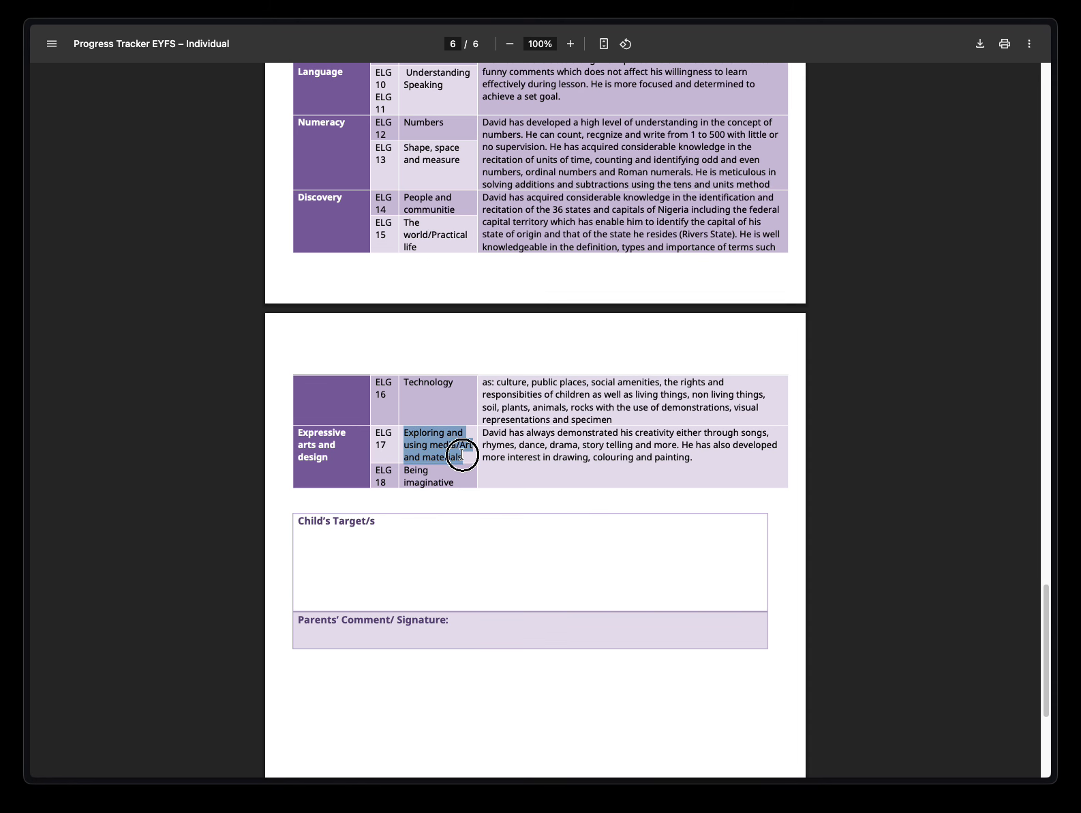
scroll(291, 313, "up", 20)
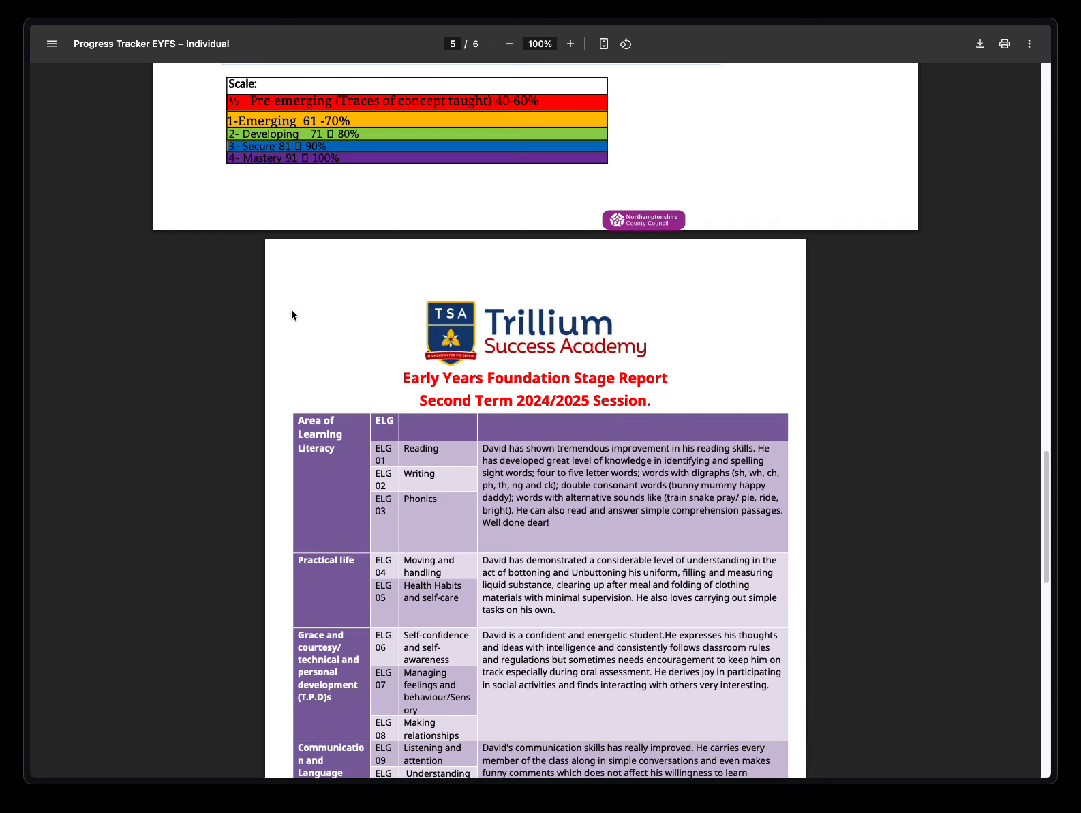
scroll(291, 314, "up", 8)
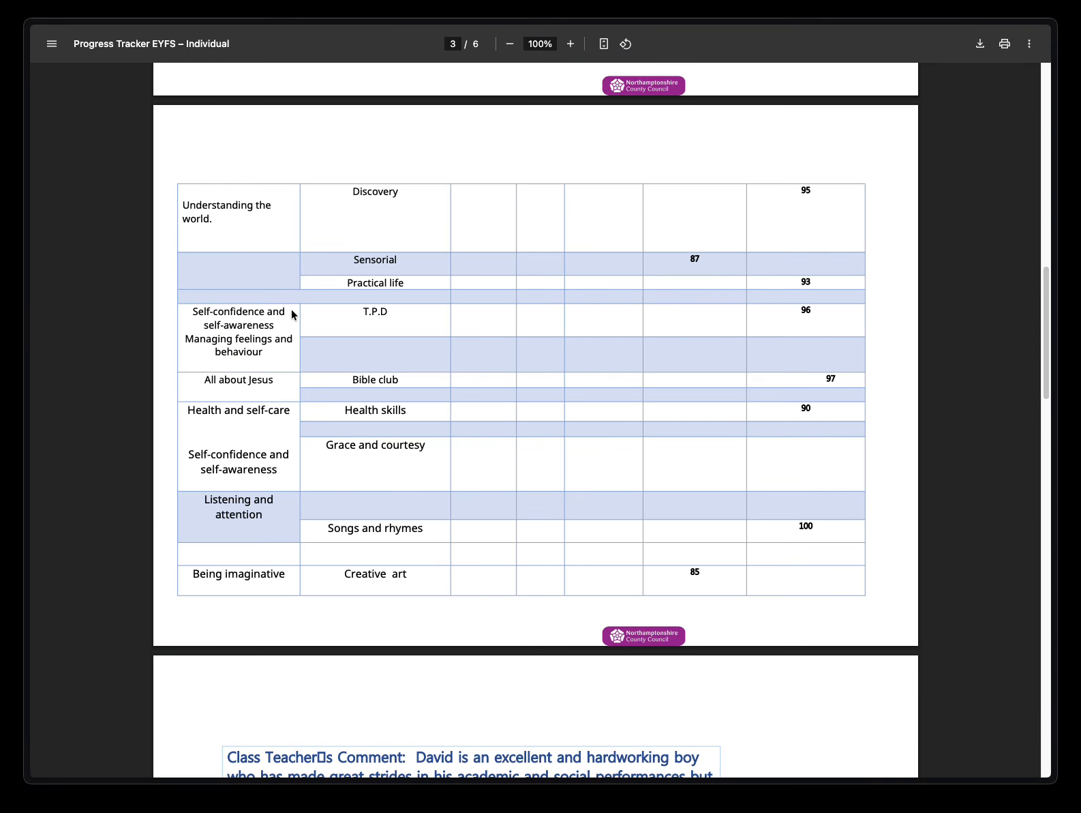
mouse_move(34, 273)
left_click(78, 145)
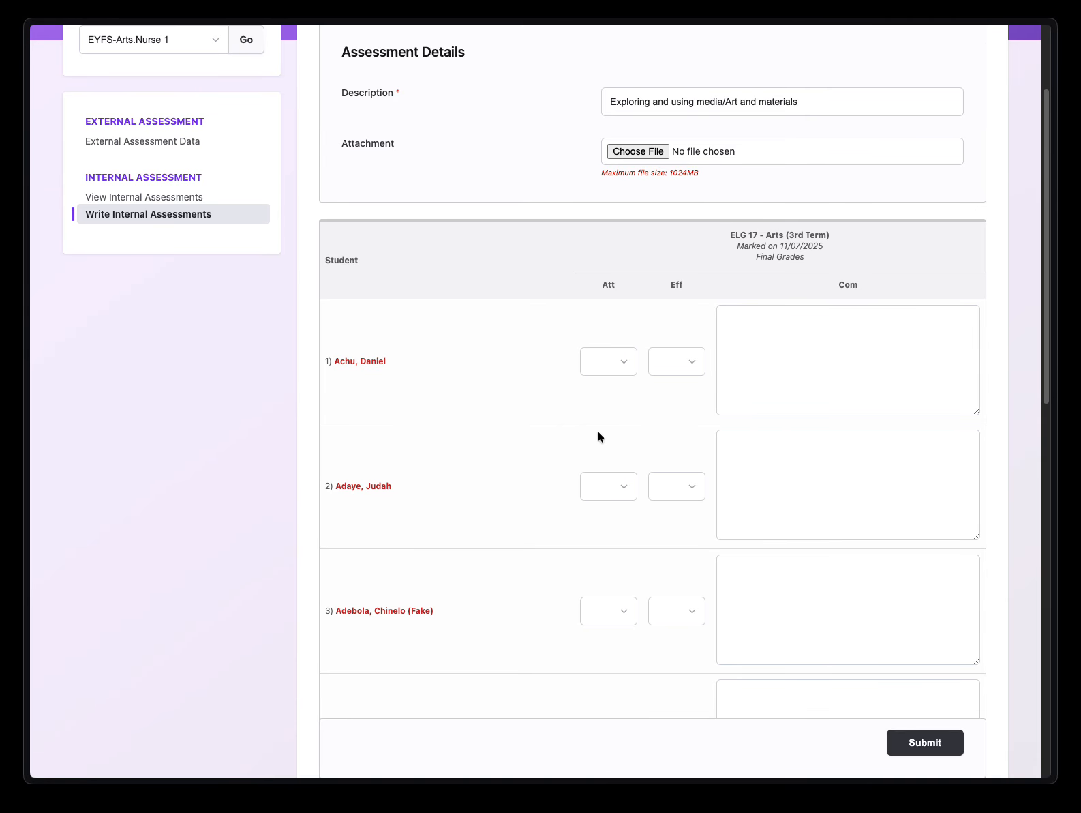
Step: Set the fake student's ELG 17 attainment to 94% and effort to Mastery in the third row
scroll(598, 430, "down", 2)
left_click(605, 452)
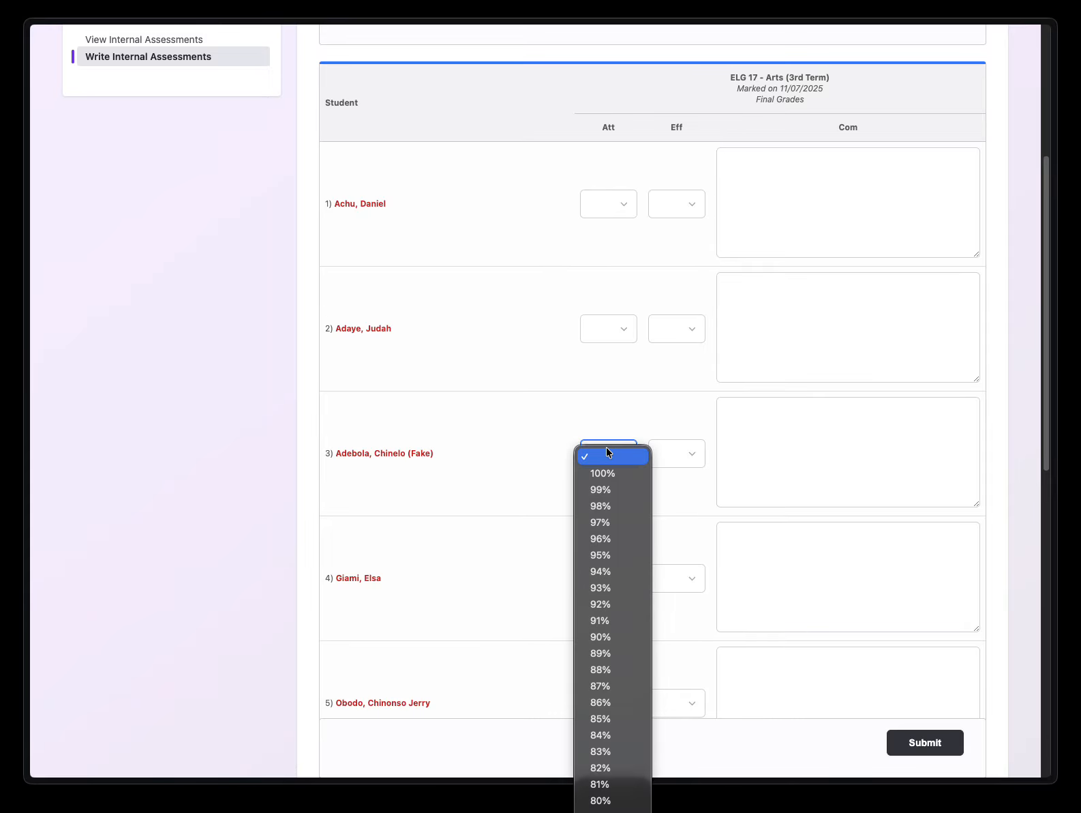
left_click(603, 571)
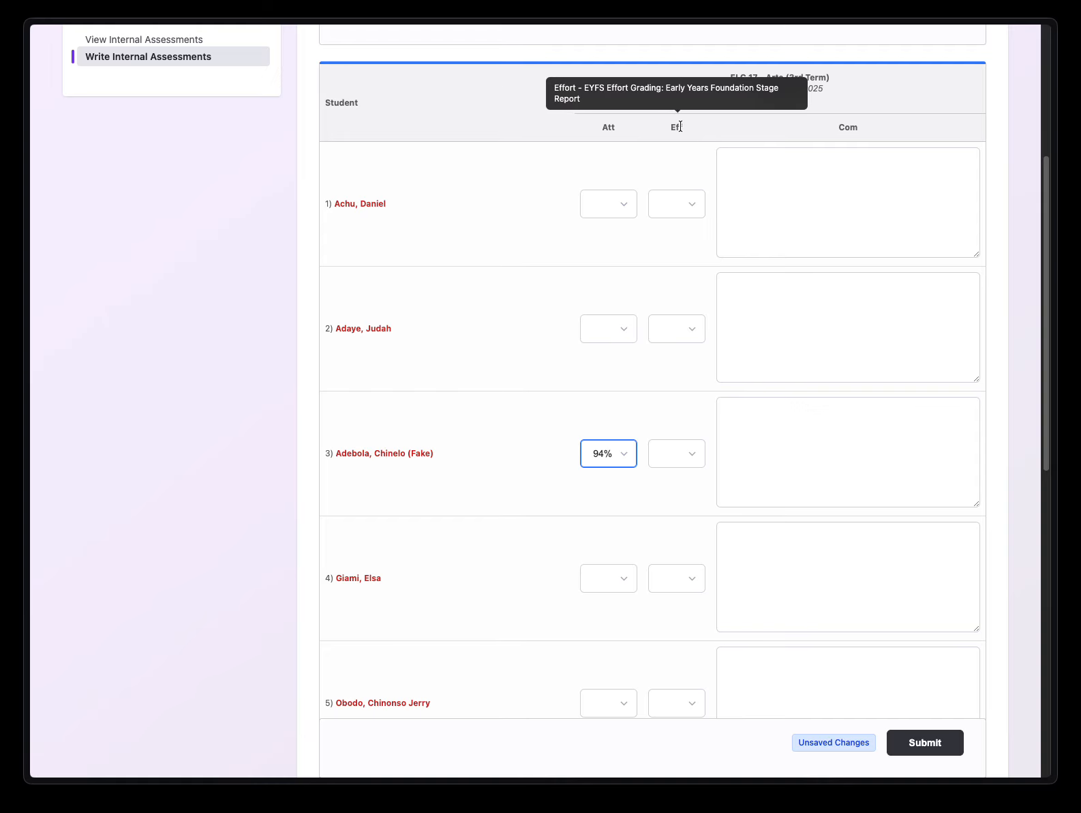
left_click(690, 456)
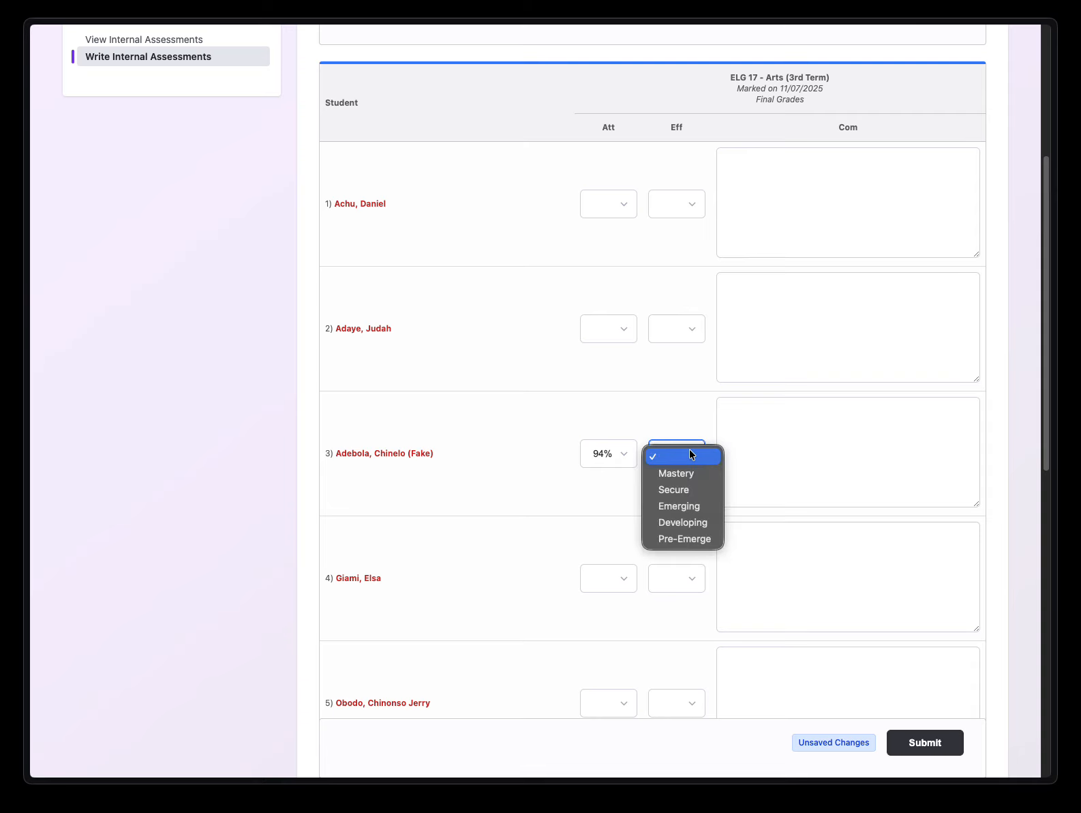
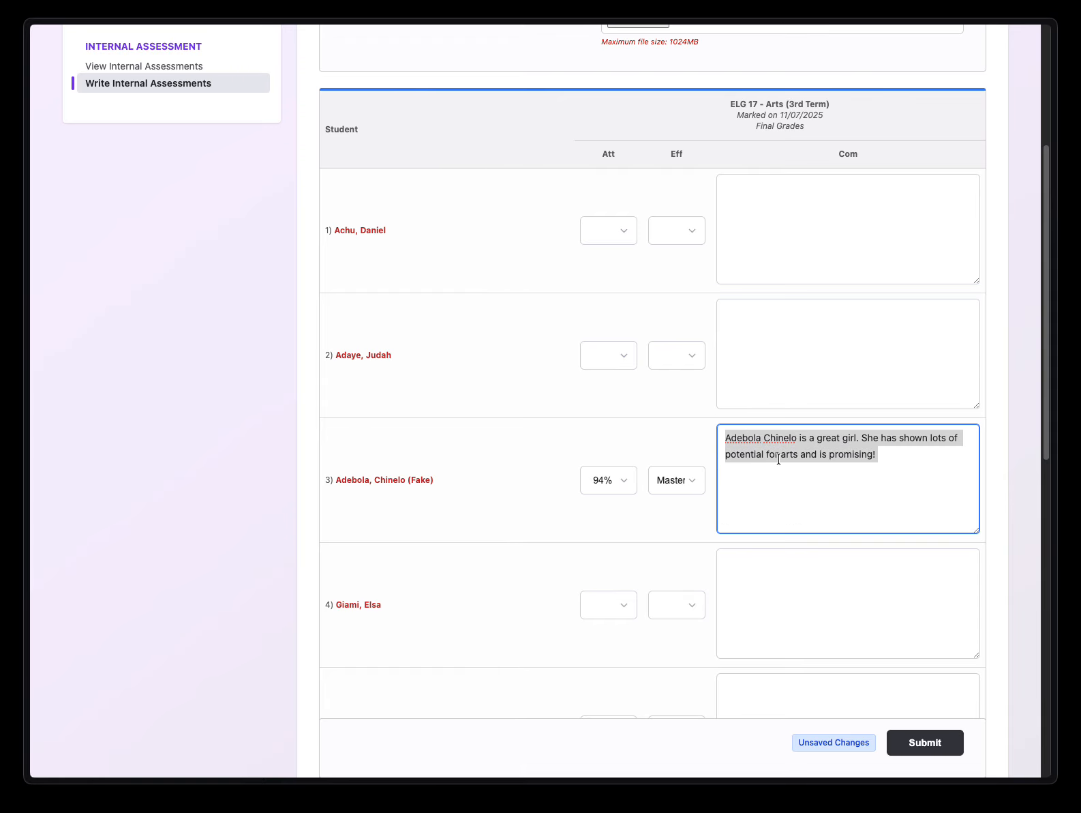
Step: Check the ELG 17 entry form through to its go-live date and submit the results
scroll(779, 458, "up", 5)
scroll(778, 459, "down", 12)
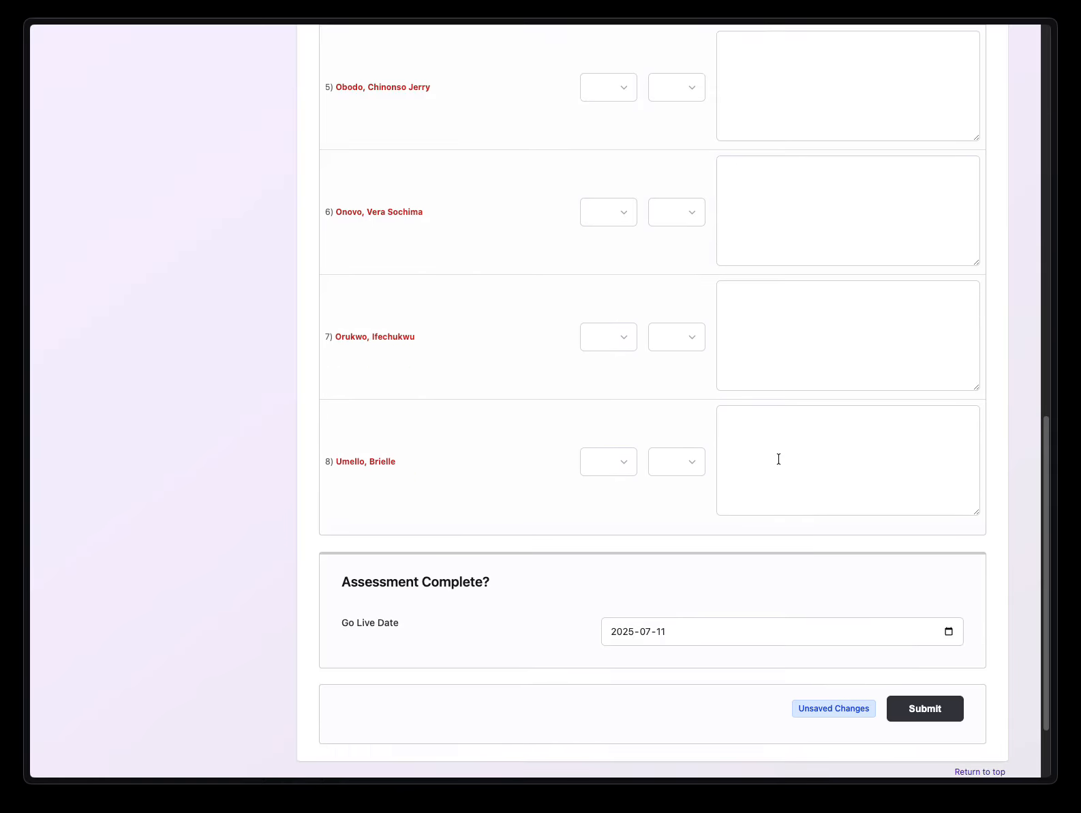
scroll(778, 459, "down", 2)
left_click(910, 609)
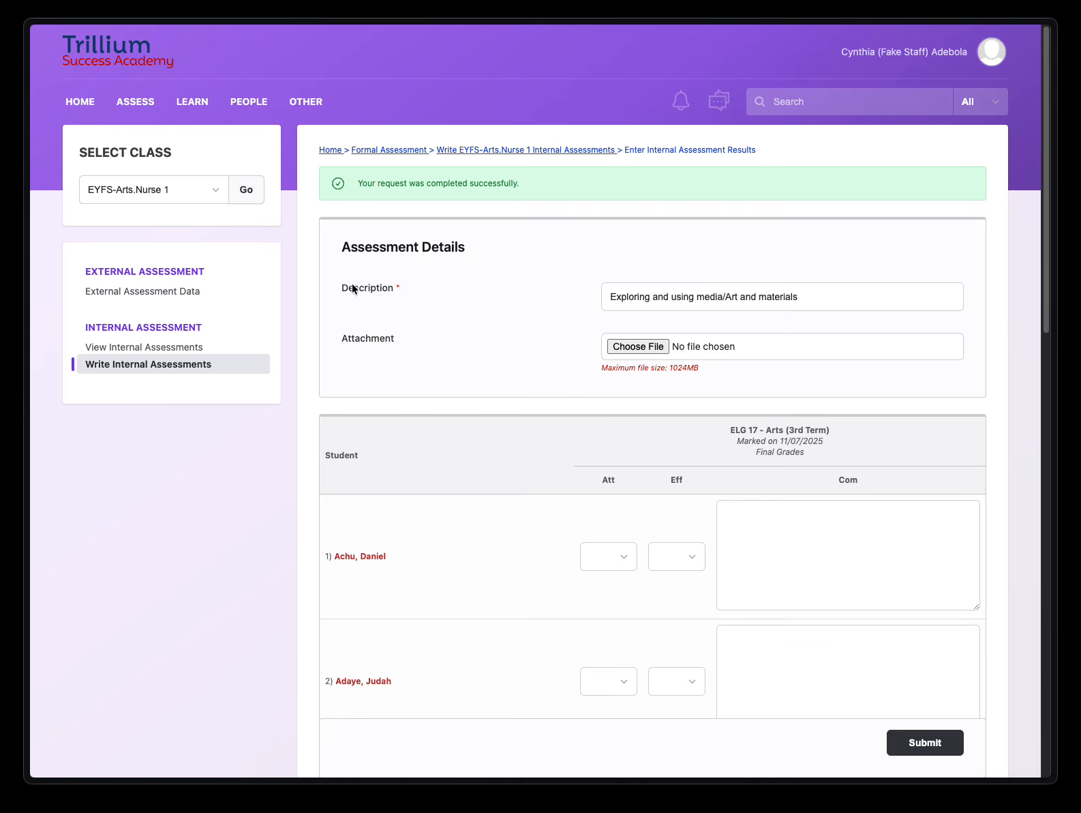
Step: Reload the EYFS-Arts.Nurse 1 marks and review the fake student's saved ELG 17 entry beside the 3rd Term ELG 18 column
left_click(257, 191)
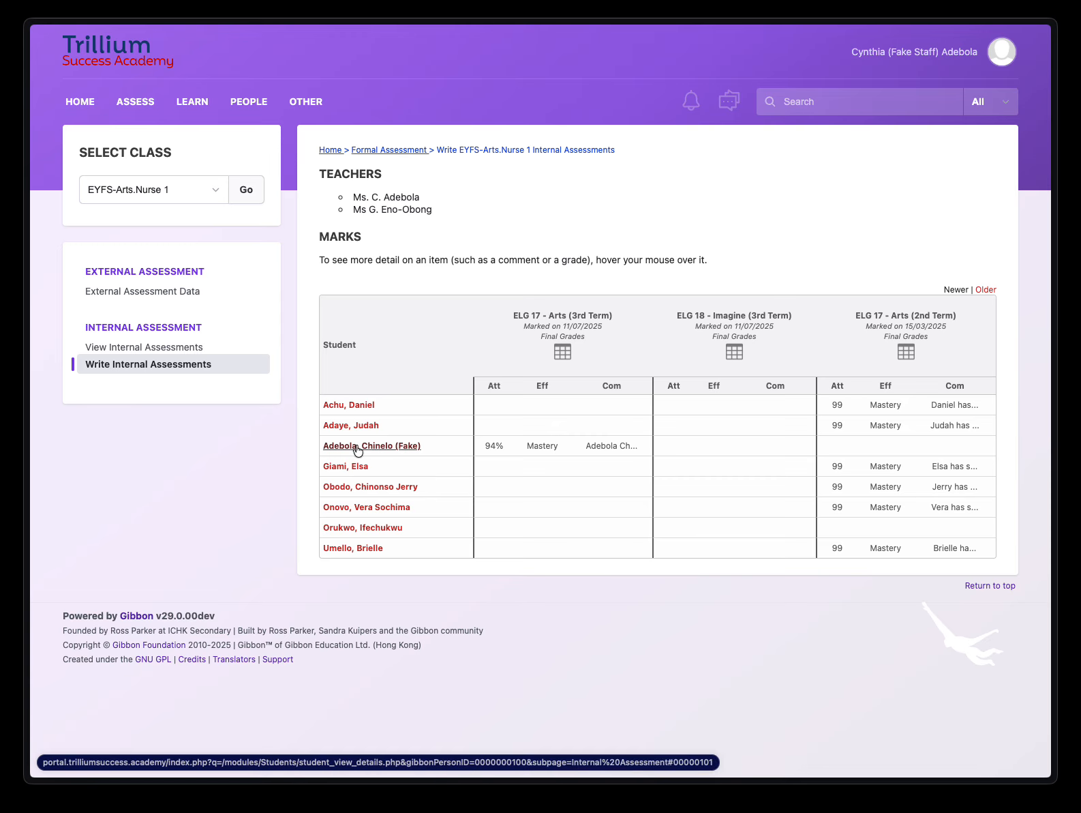
mouse_move(495, 443)
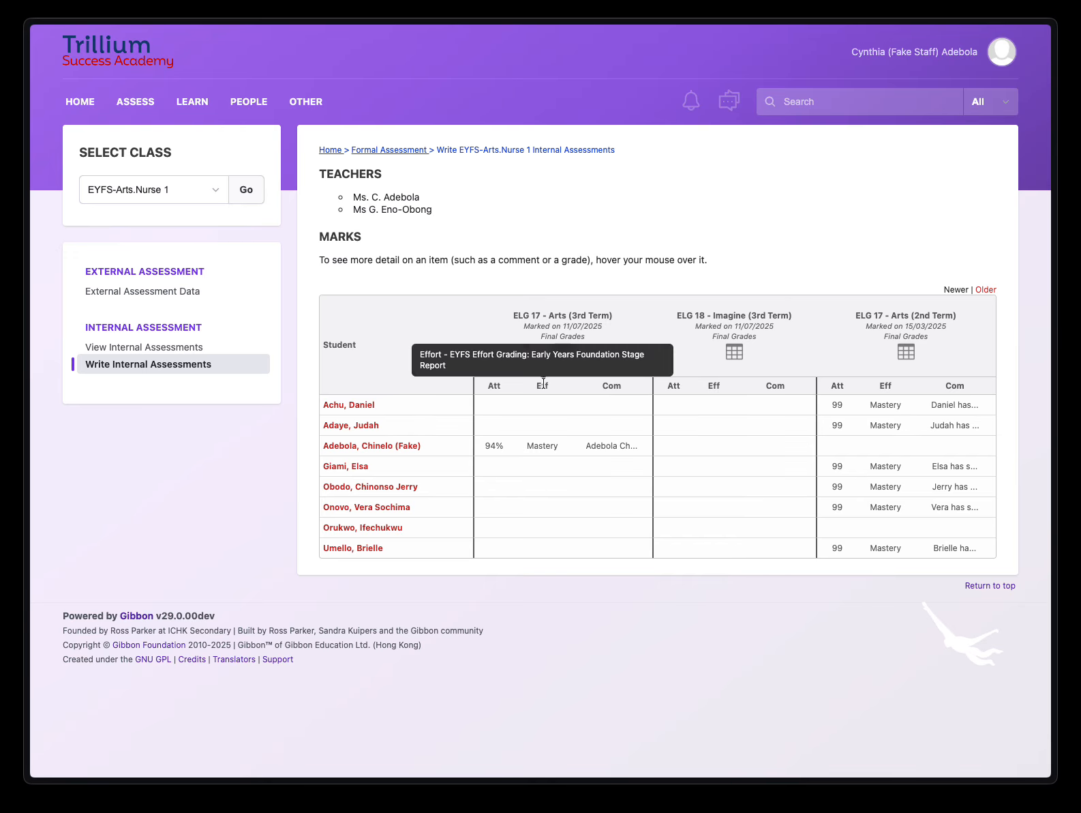
mouse_move(602, 444)
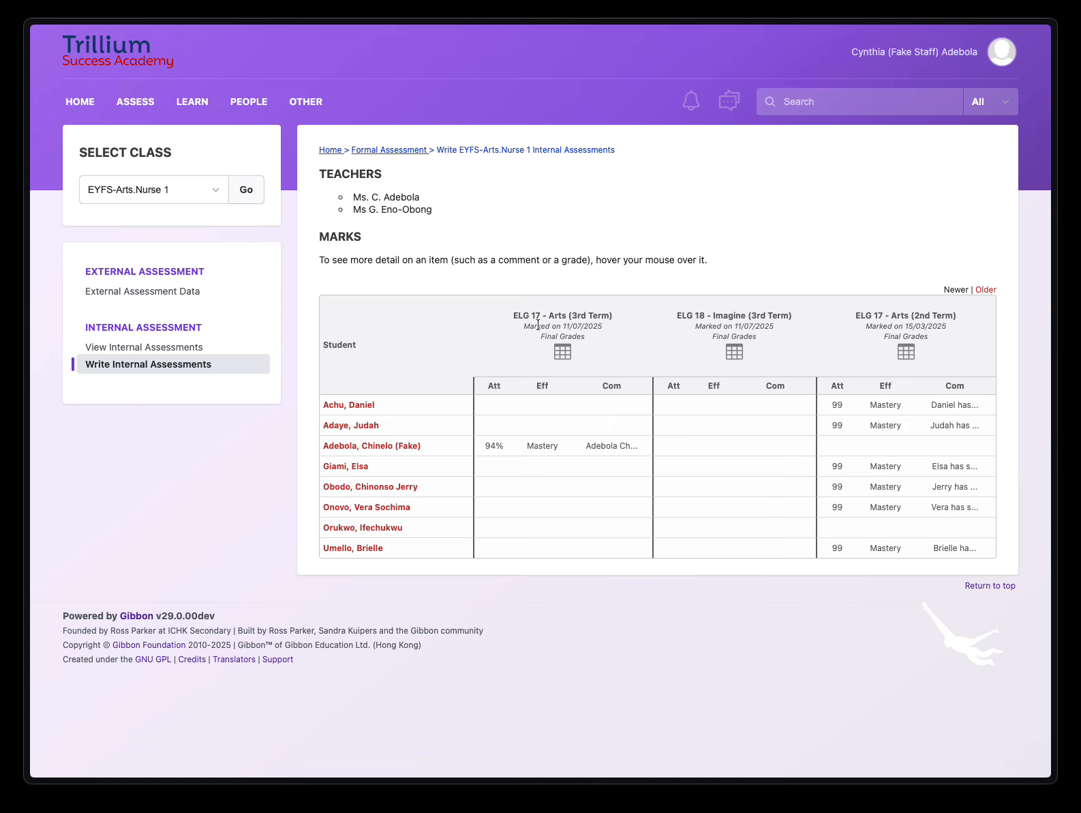
left_click_drag(512, 315, 586, 315)
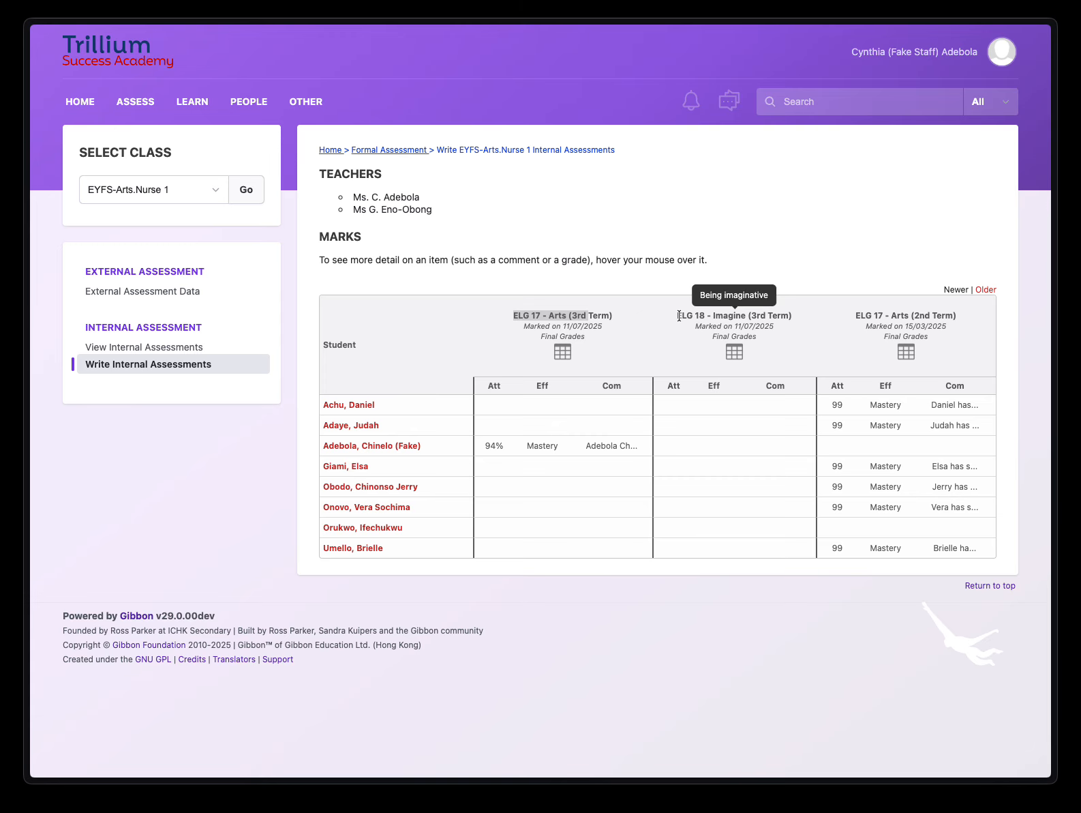
left_click_drag(679, 316, 773, 317)
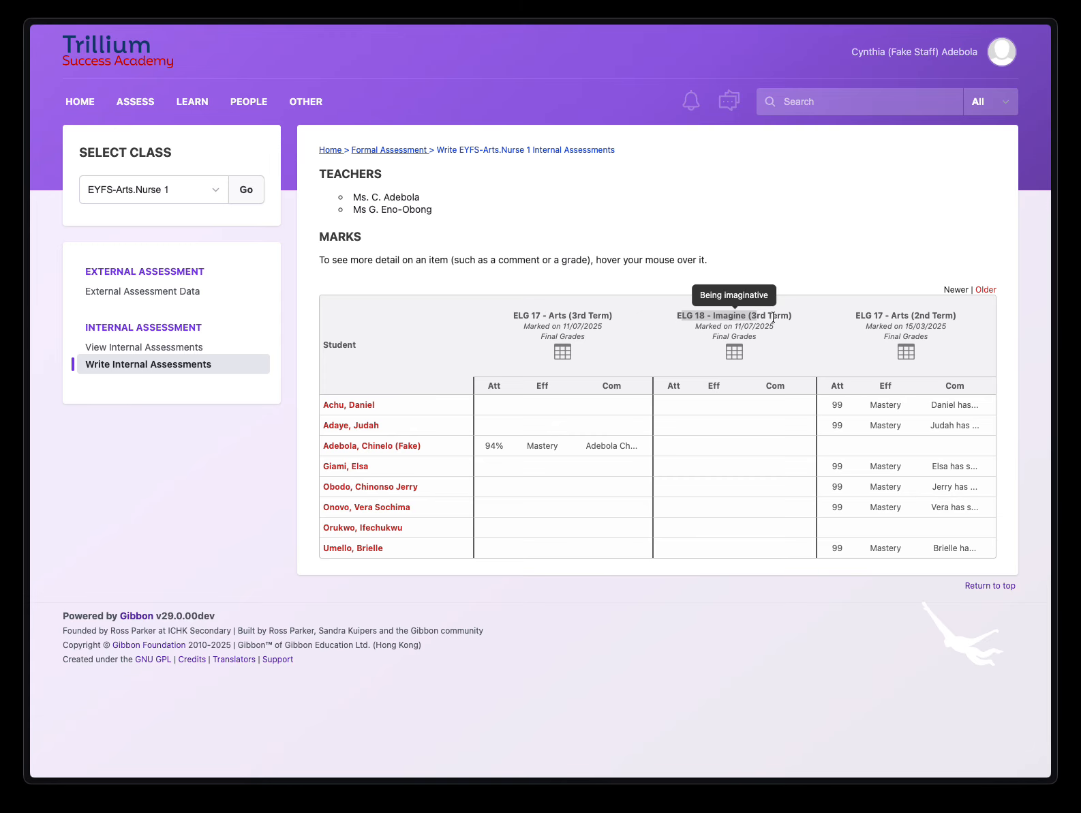
Step: Compare both 3rd Term columns with the ELG 17 and ELG 18 rows in the Progress Tracker EYFS document, and return to the marks
mouse_move(16, 247)
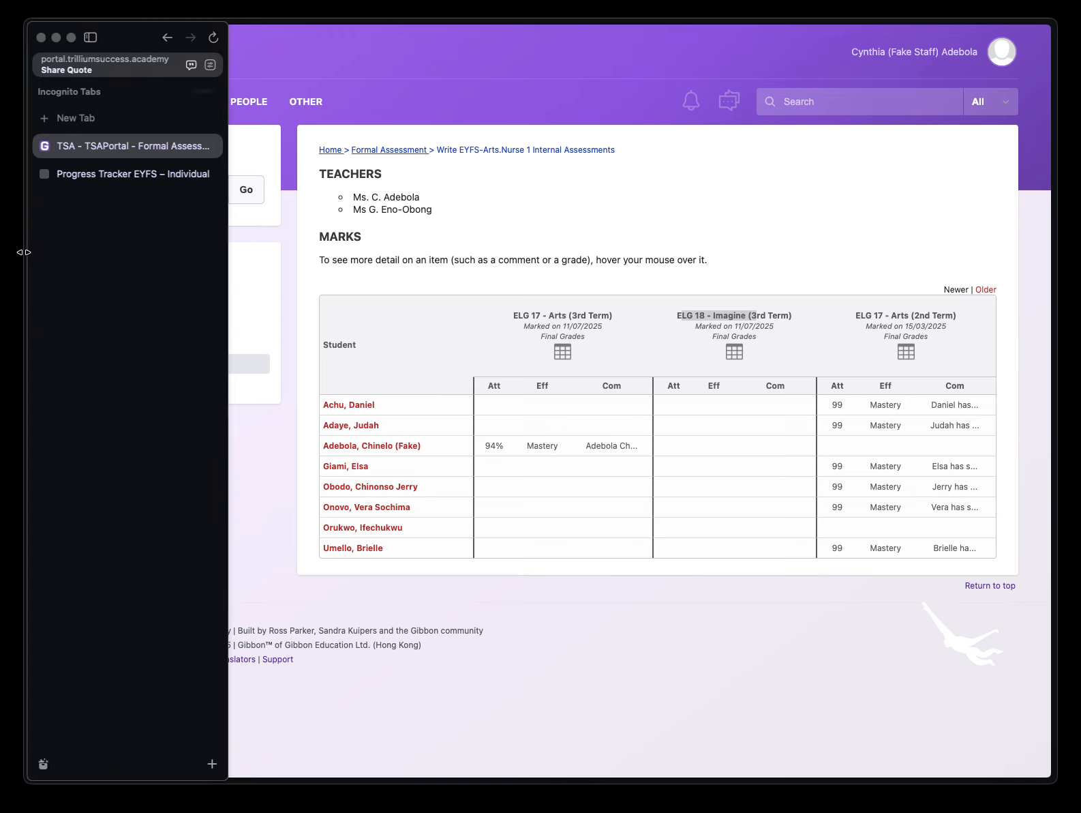
left_click(88, 173)
scroll(405, 450, "down", 20)
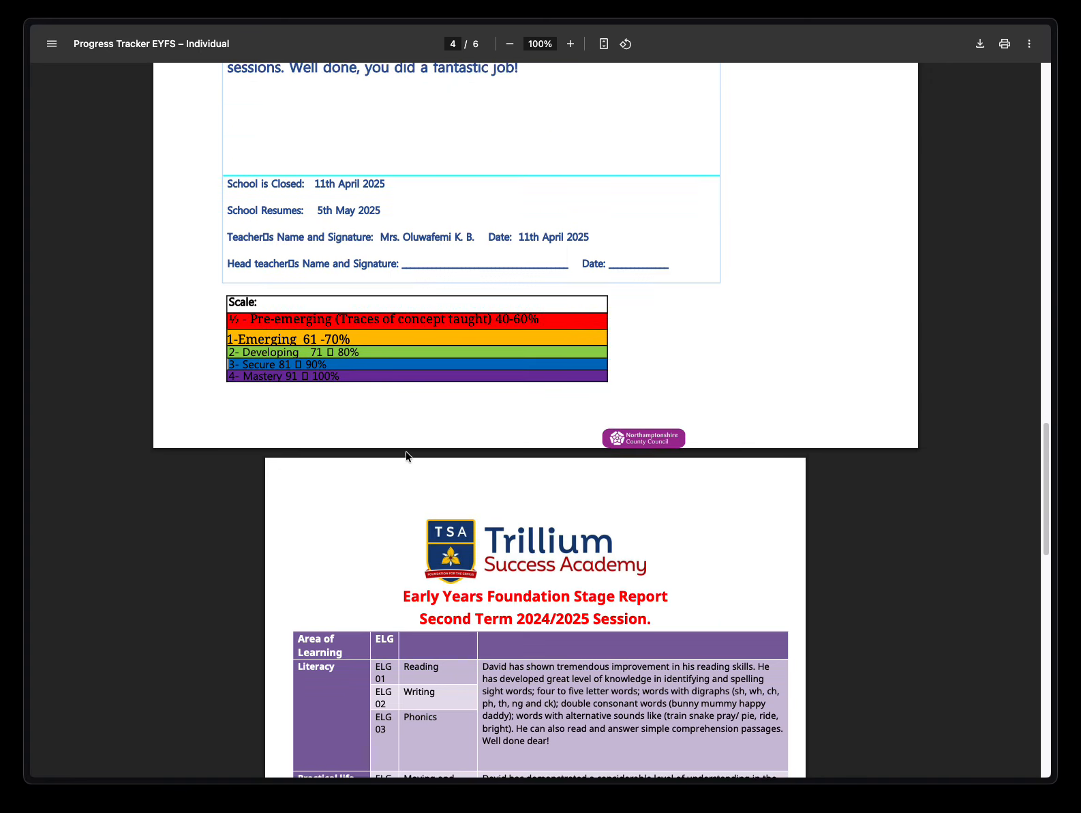
scroll(406, 453, "down", 12)
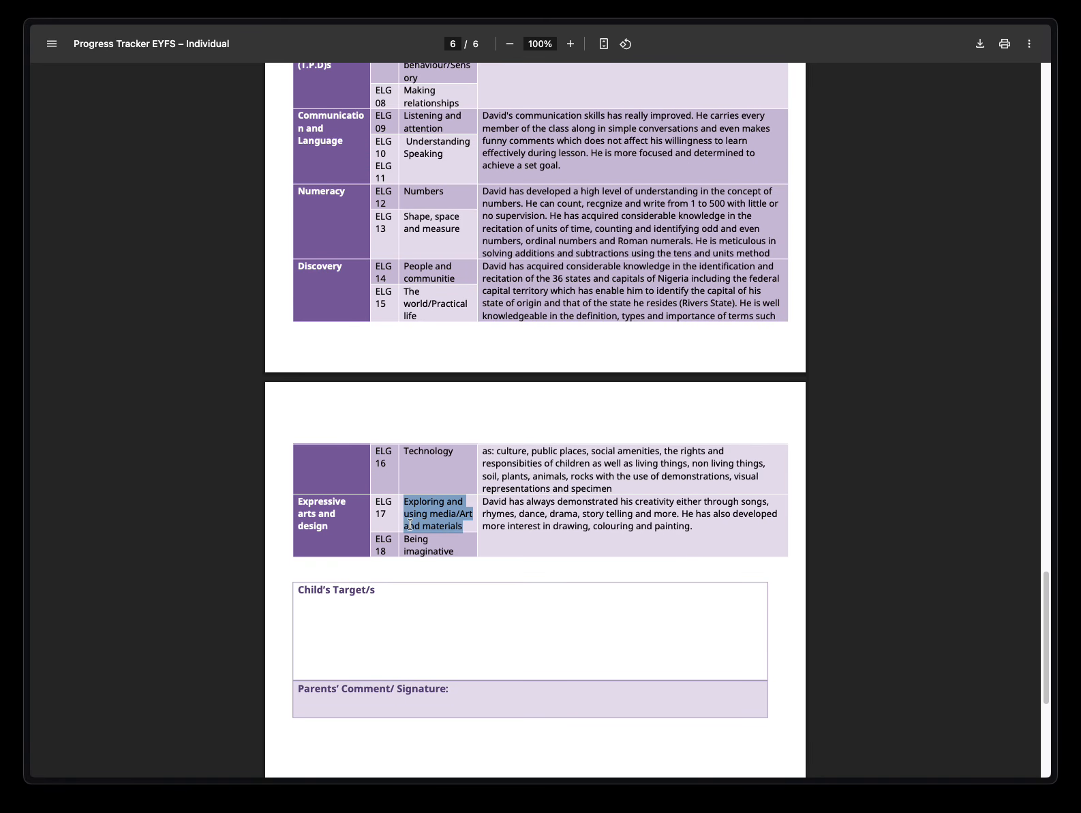
left_click_drag(375, 501, 450, 554)
mouse_move(24, 370)
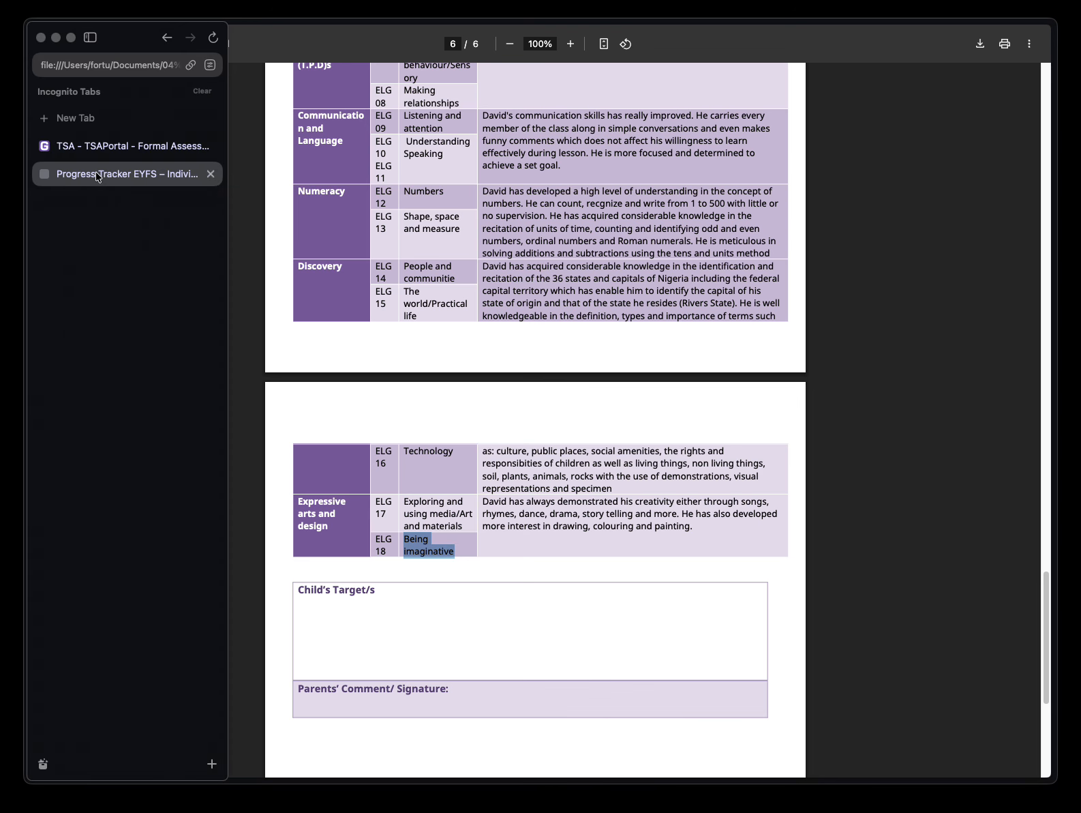
left_click(102, 147)
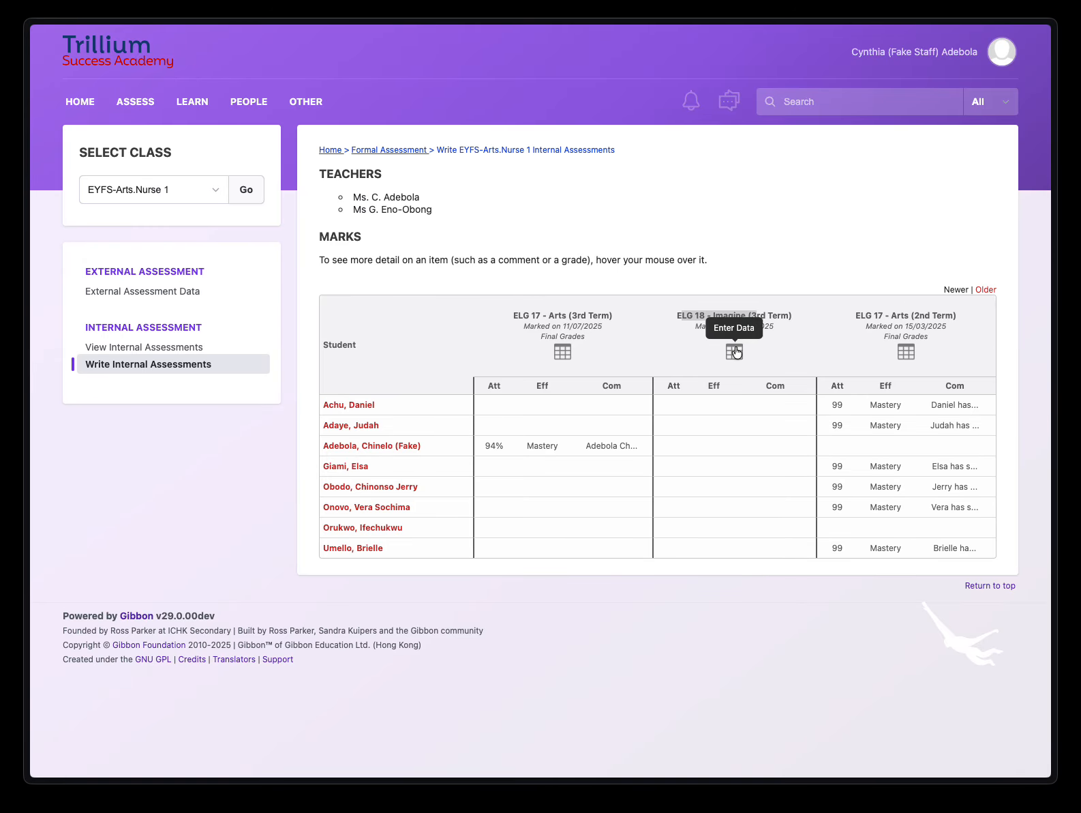
Step: Open data entry for ELG 18 - Imagine (3rd Term) and set the fake student's attainment to 100% and effort to Mastery
left_click(734, 351)
scroll(567, 489, "down", 3)
scroll(566, 489, "up", 3)
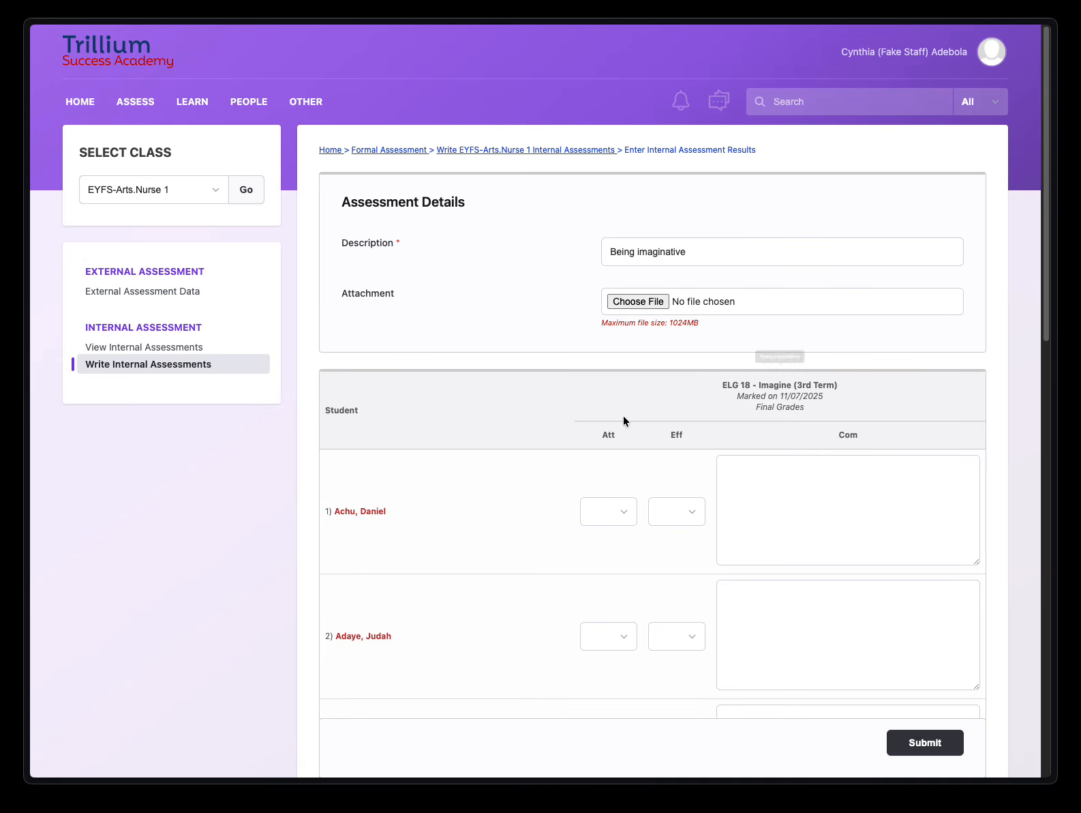
scroll(620, 436, "down", 5)
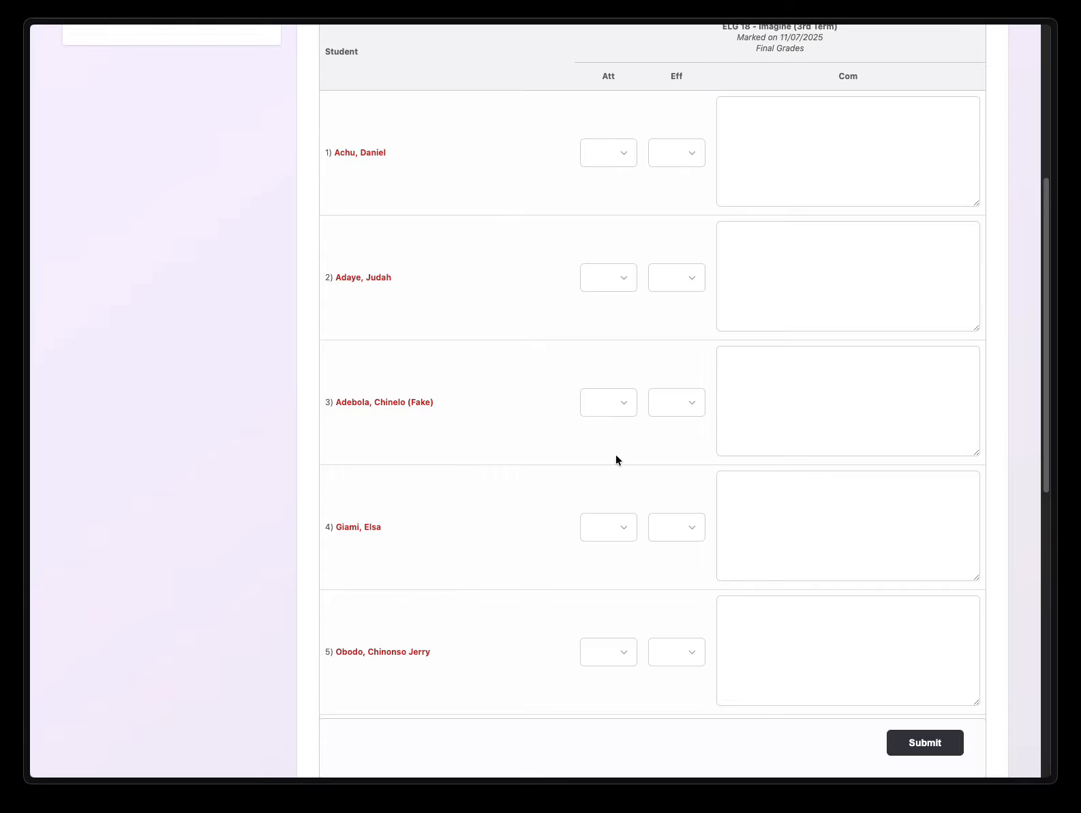
left_click(605, 403)
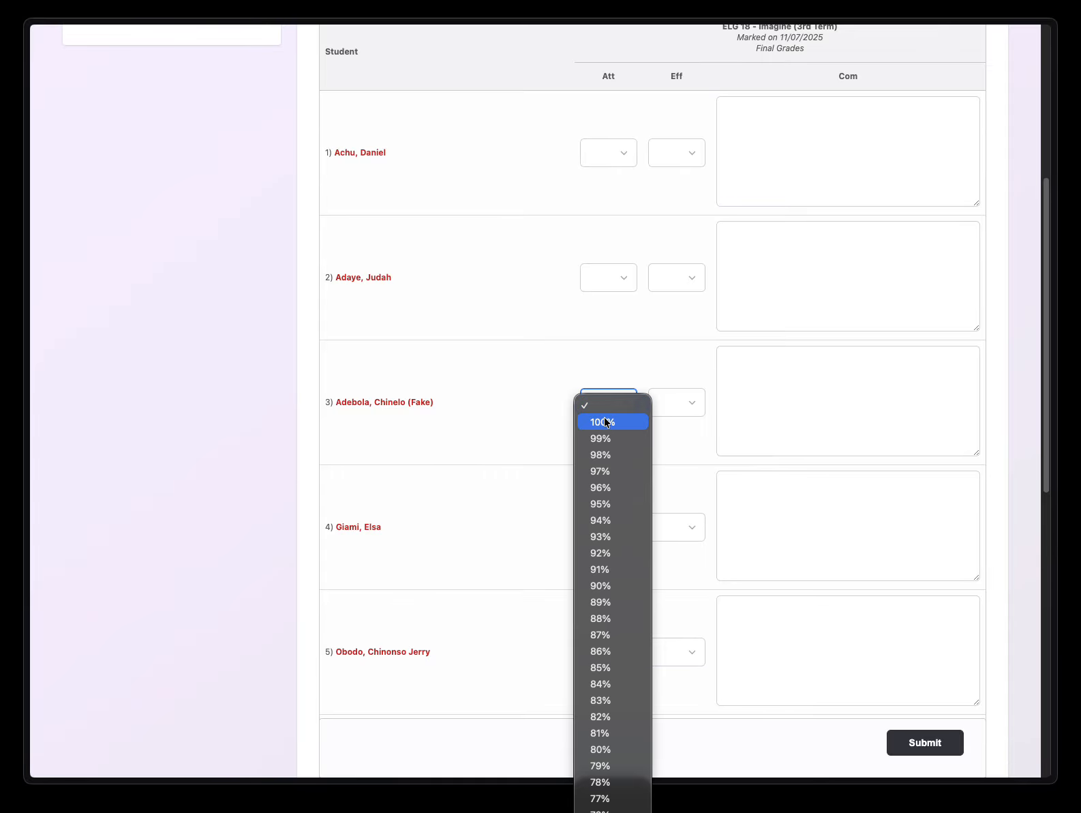
left_click(606, 422)
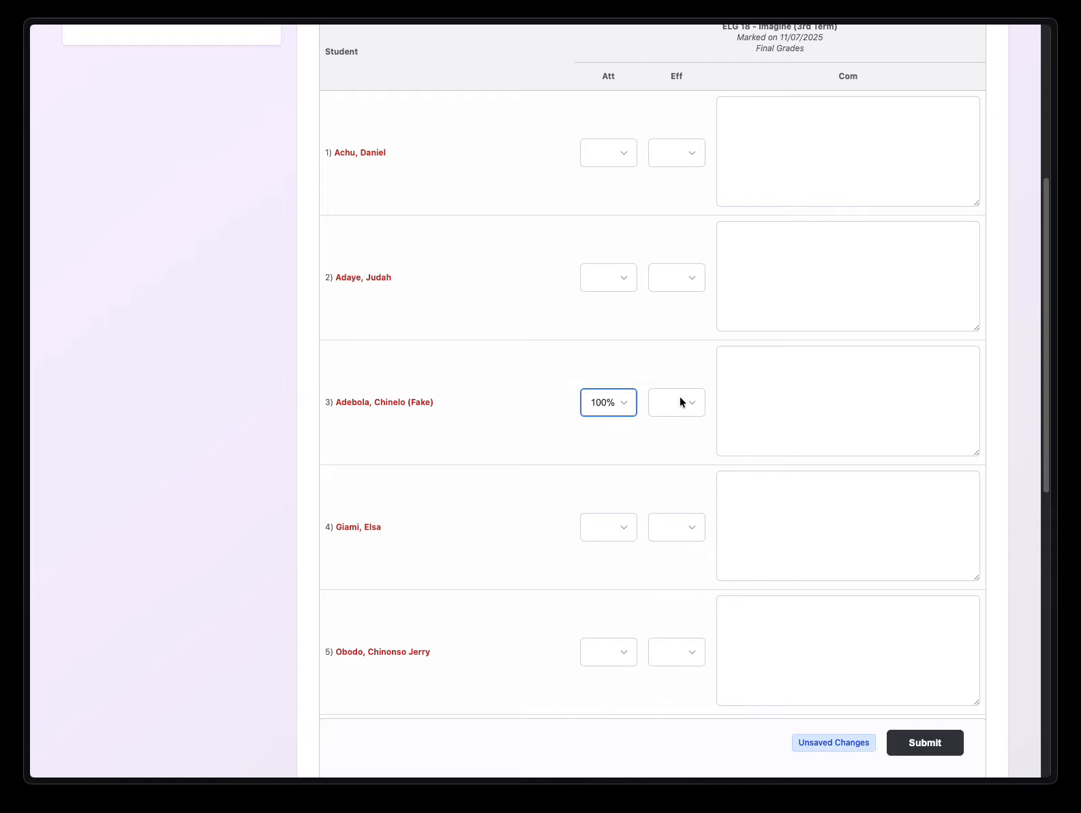
left_click(681, 403)
left_click(679, 421)
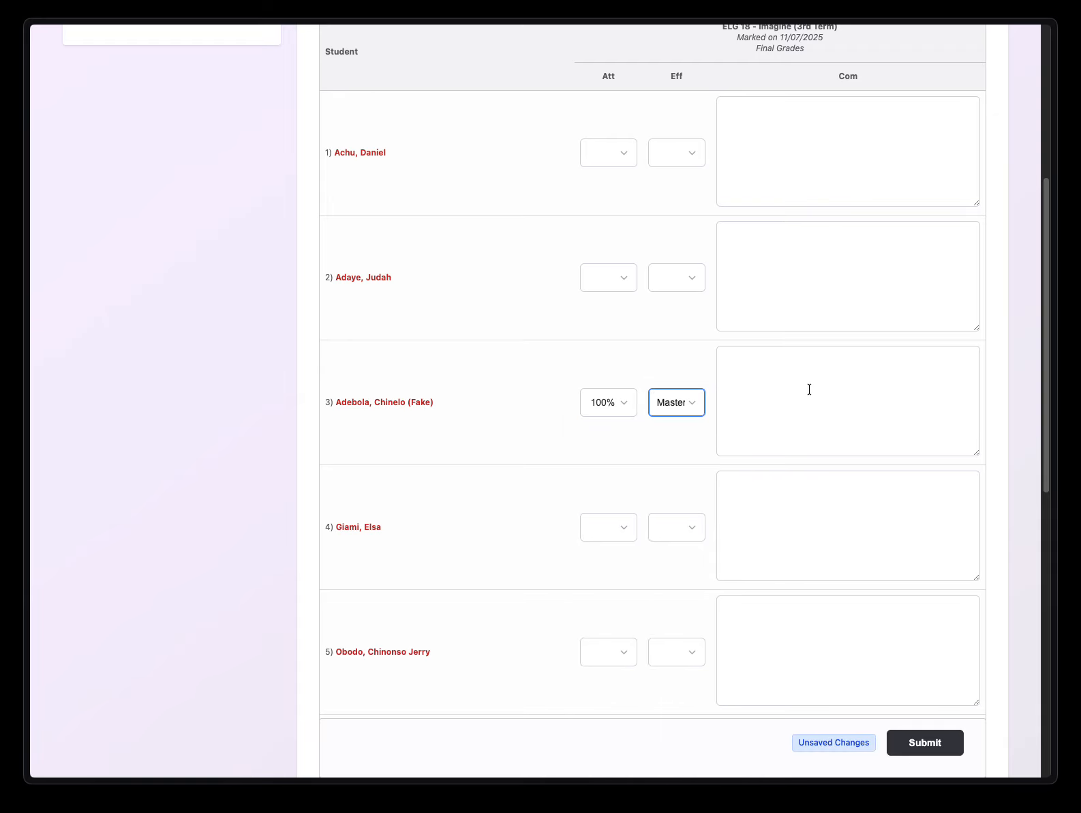
Step: Enter the fake student's ELG 18 comment, first name plus "has an active imagination and is developing at a natural comfortable pace!", and submit the results
left_click(816, 384)
type("Chi")
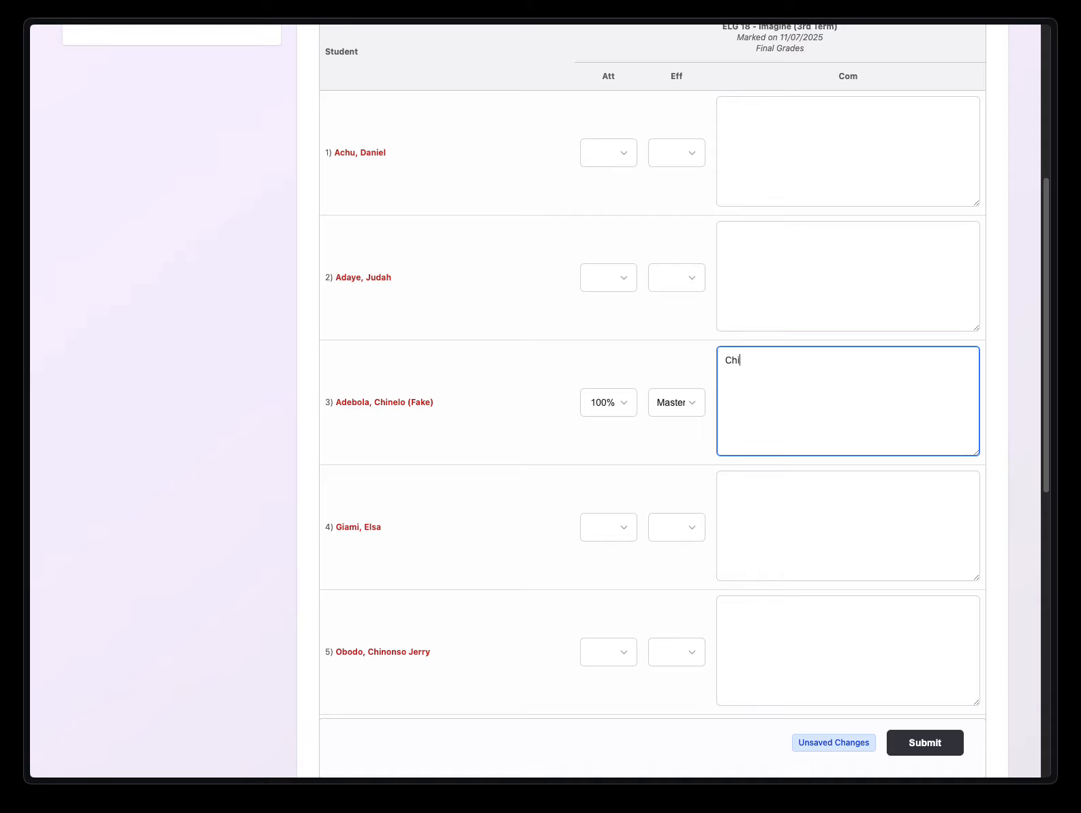
type("nelo has an active imagination and is ")
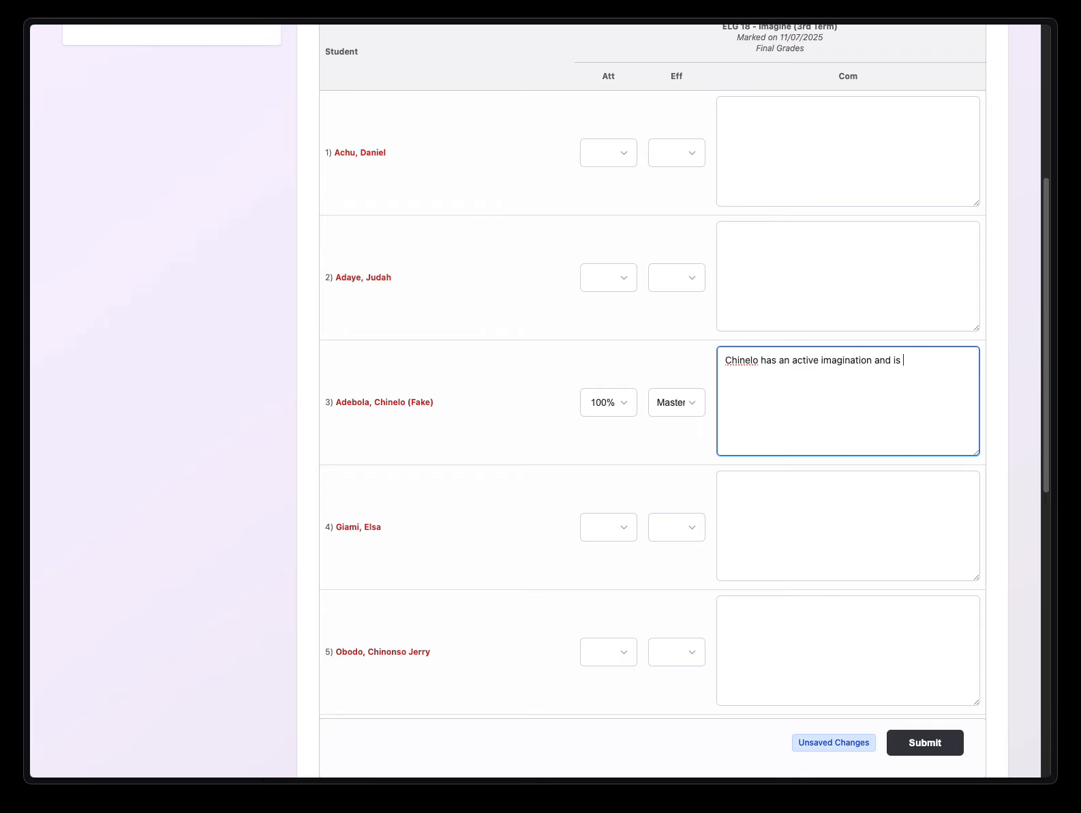
type("developing at a natural comfortable pace!")
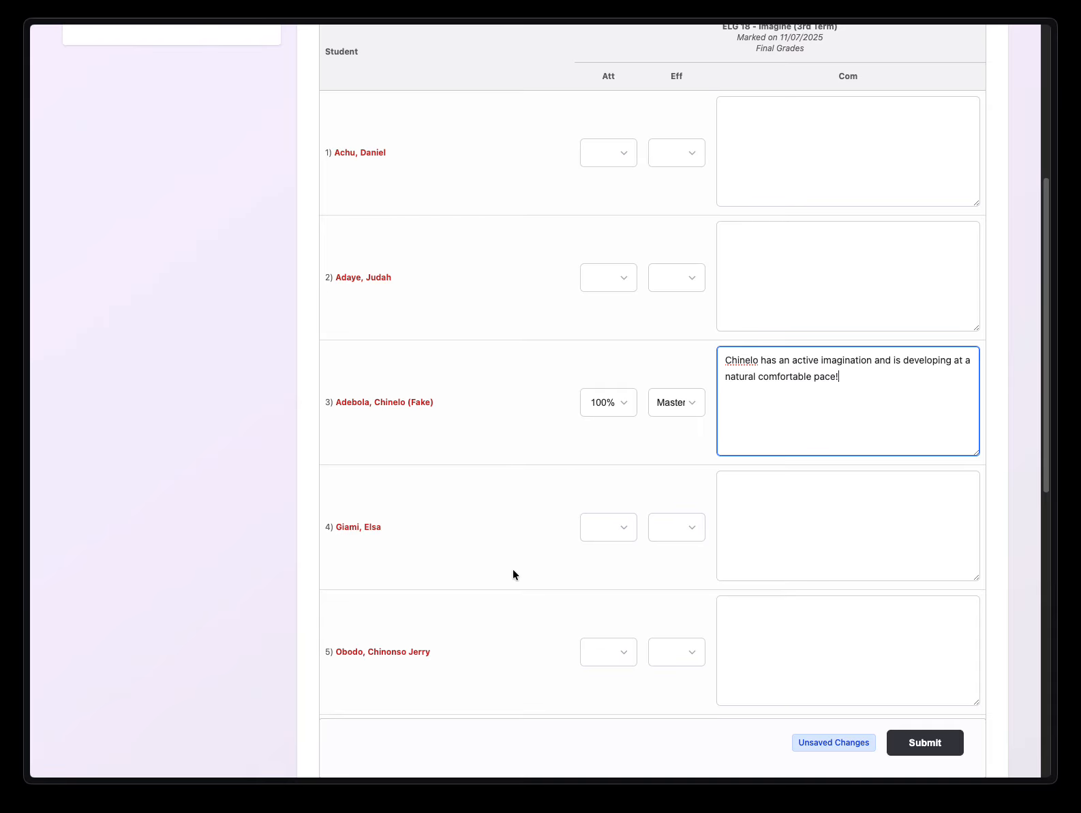
scroll(484, 584, "up", 5)
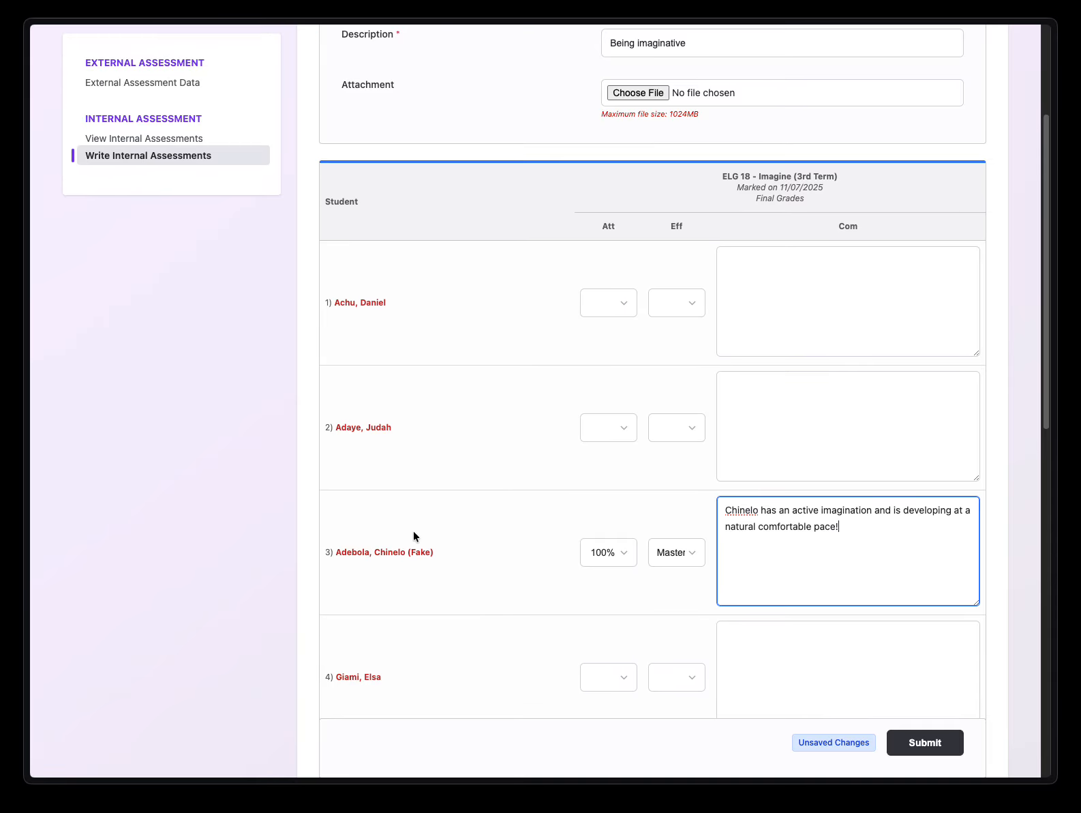
scroll(767, 603, "down", 20)
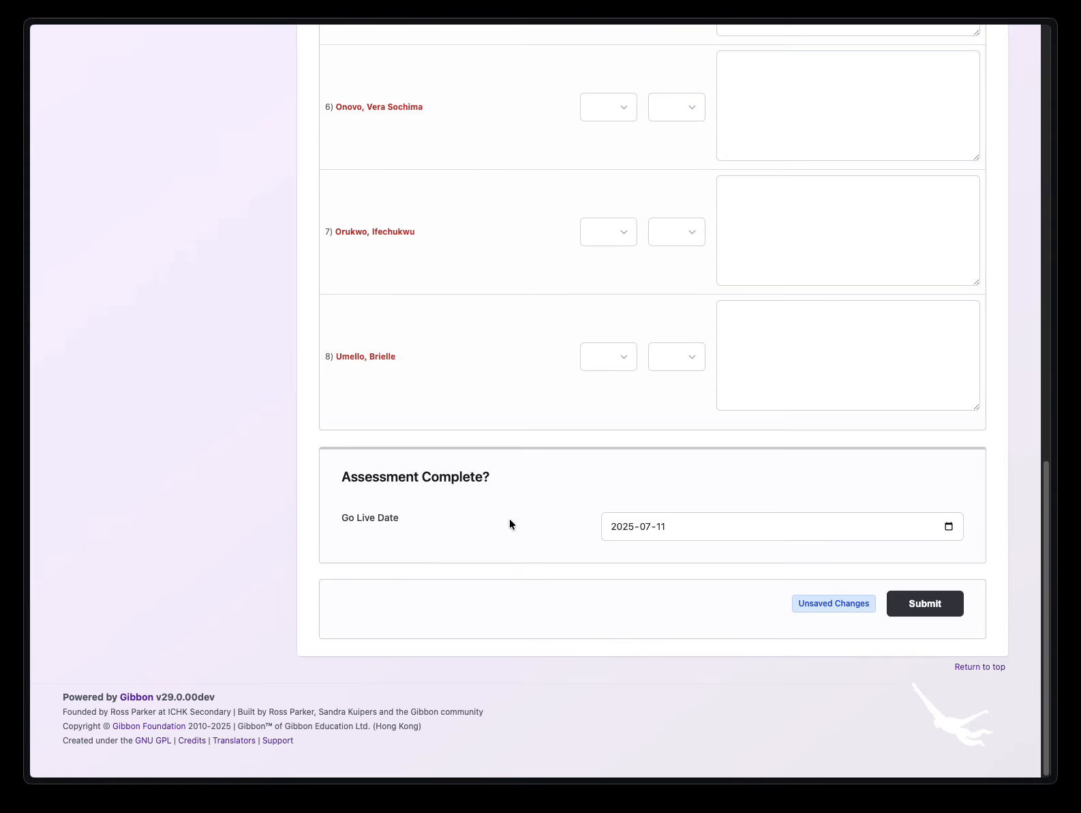
left_click(927, 604)
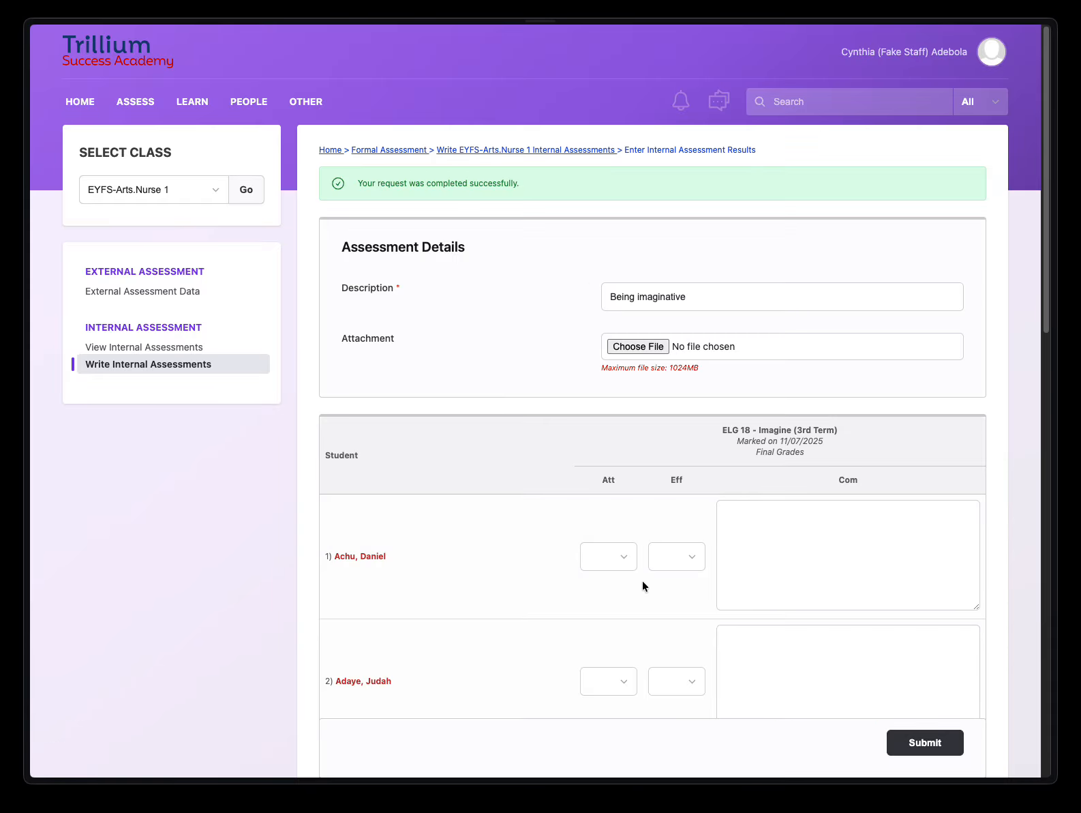
Step: Reload the EYFS-Arts.Nurse 1 marks and review the fake student's saved ELG 18 entry and both 3rd Term column descriptions
left_click(245, 190)
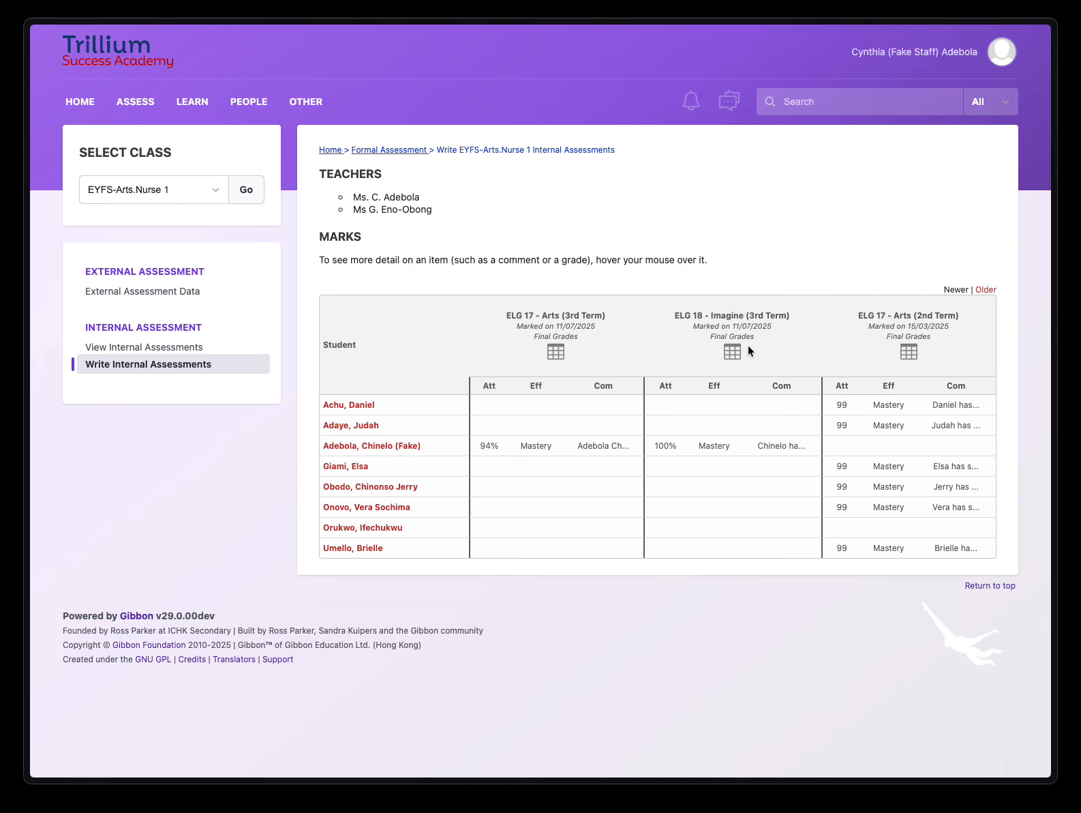
mouse_move(675, 316)
mouse_move(529, 313)
mouse_move(708, 312)
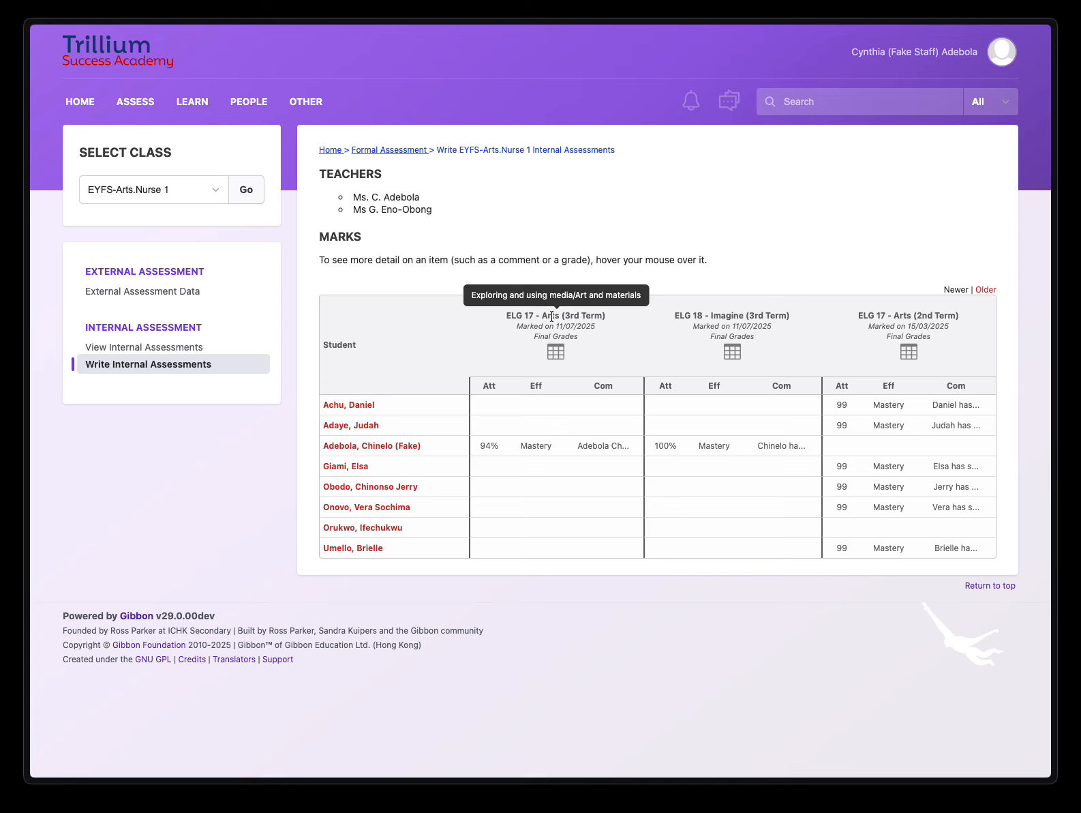
Step: Switch to the internal assessment marks of the EYFS-BibleCl.Nurse 1 class
left_click(189, 190)
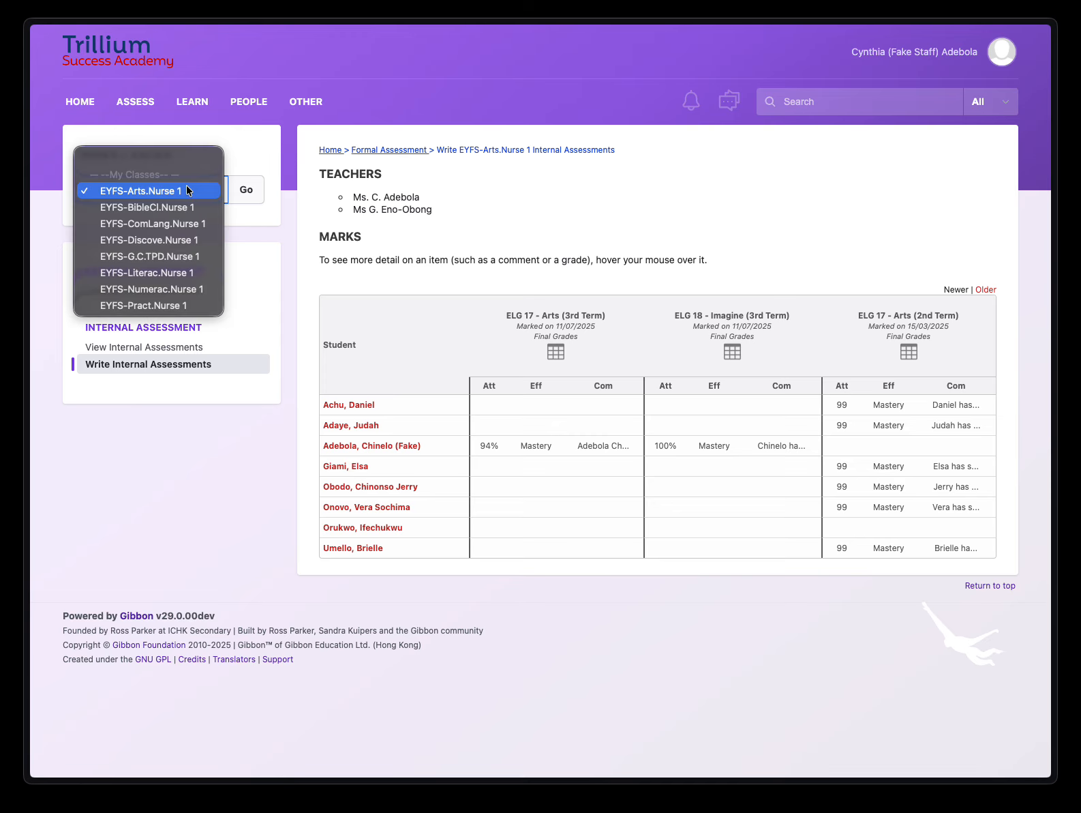
left_click(181, 208)
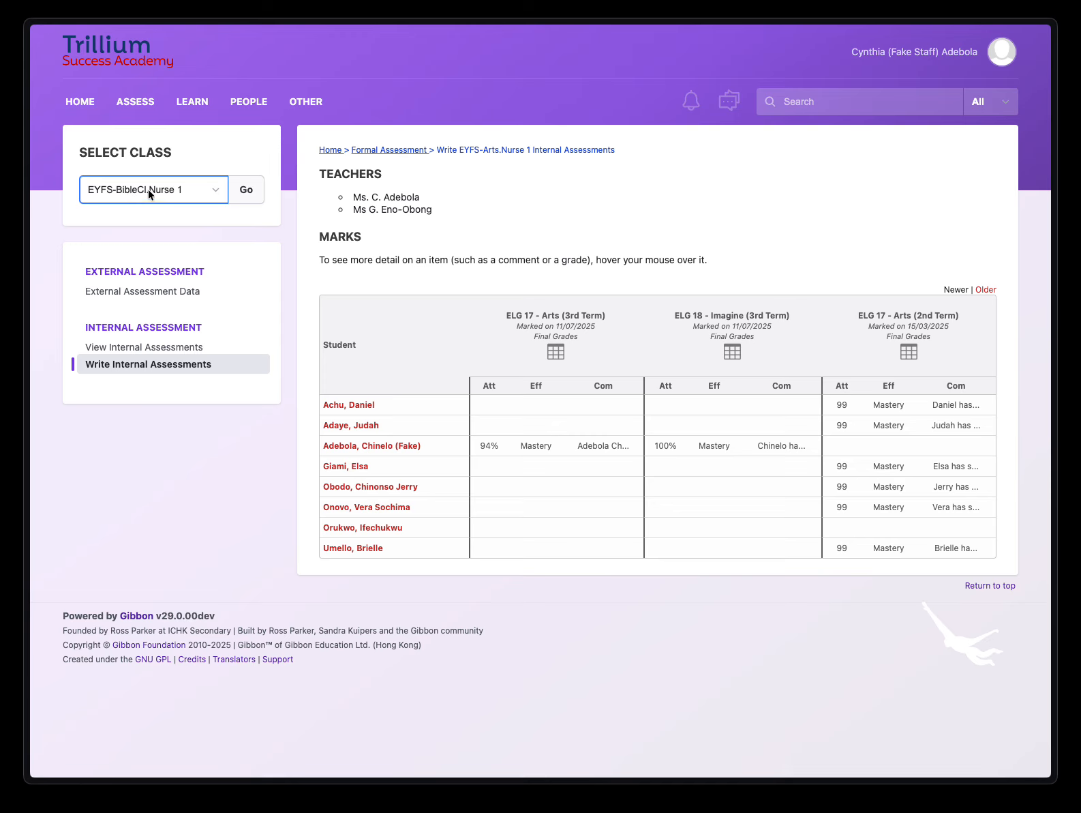
left_click(240, 190)
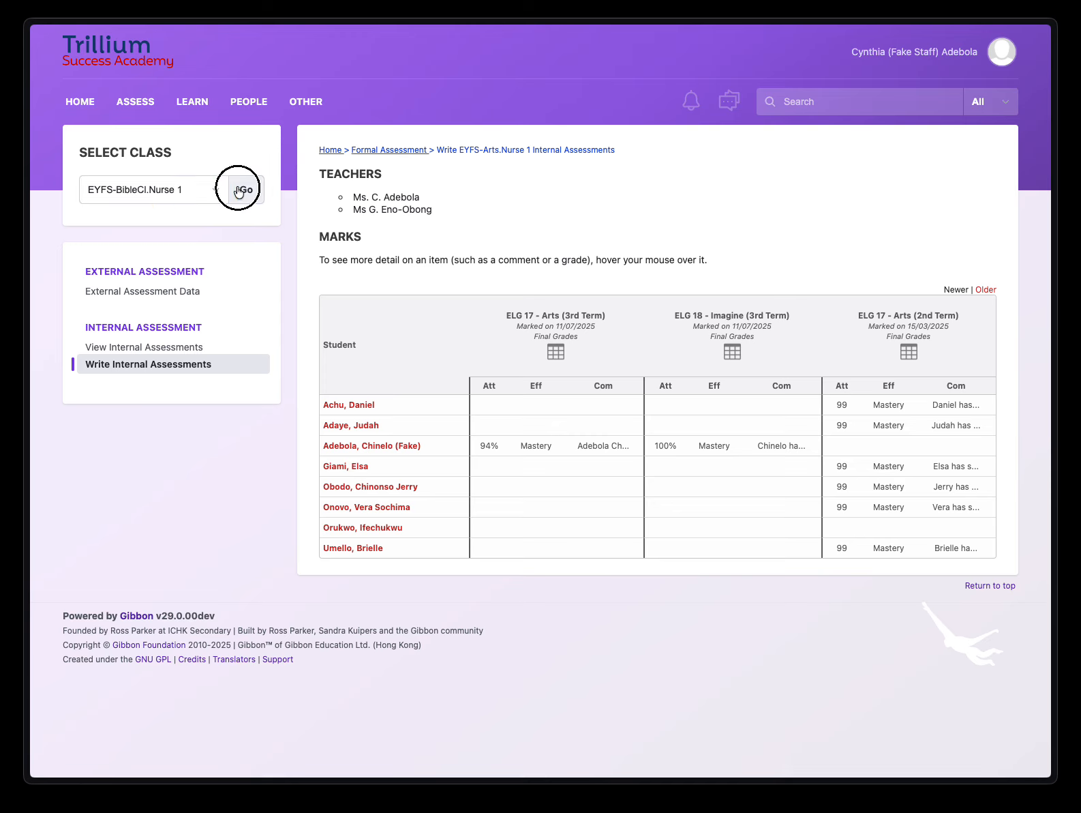
Step: Look through the list of classes and review the ELG 19 - Bible Club columns for the 1st, 2nd and 3rd Terms
left_click(175, 189)
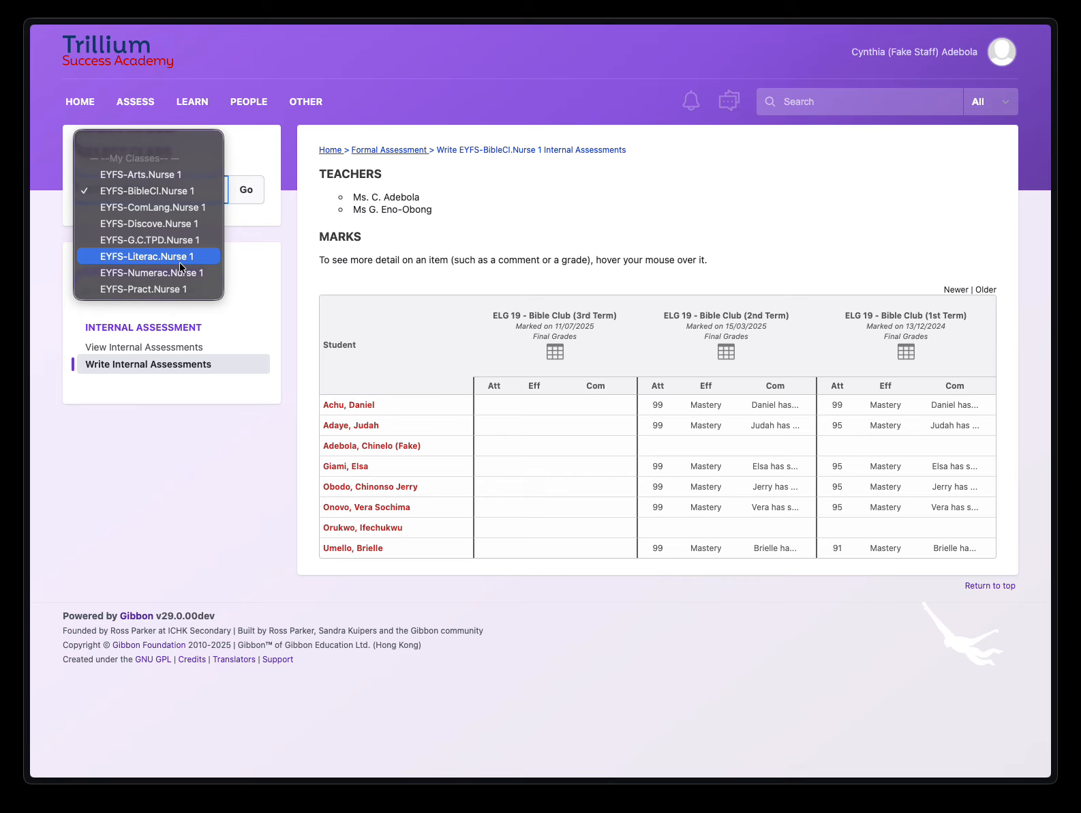
left_click(282, 447)
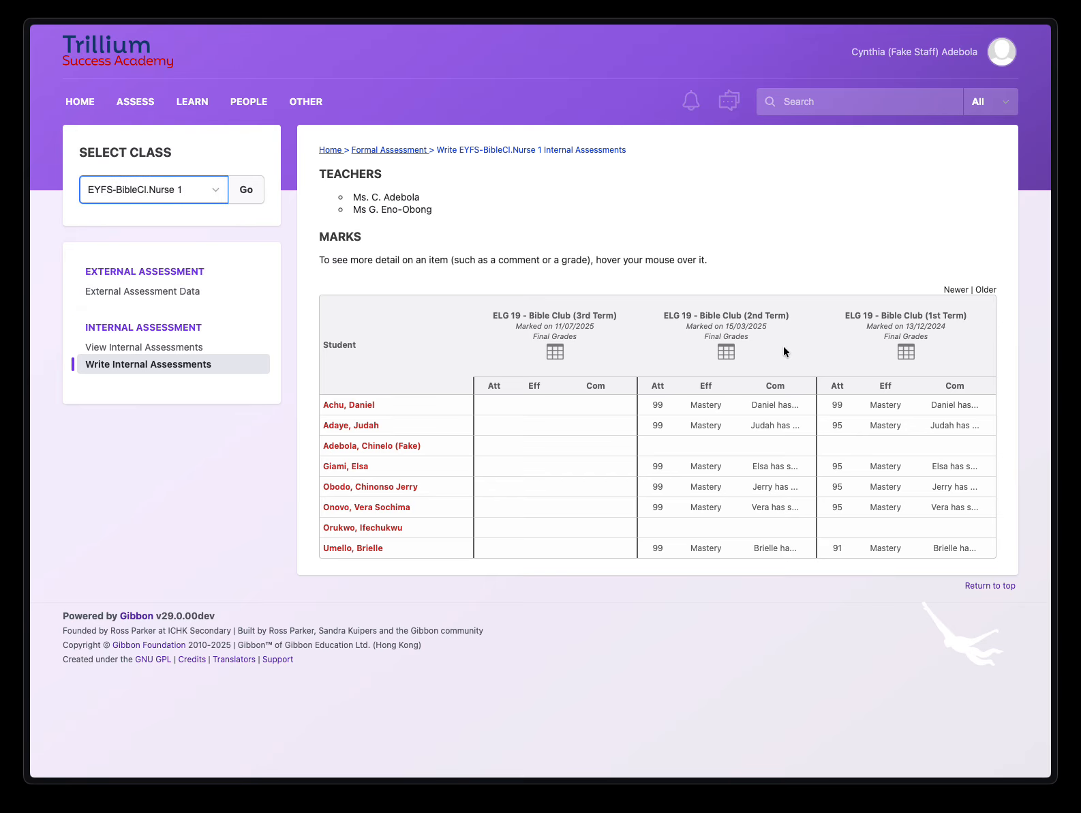
left_click(963, 291)
left_click(986, 289)
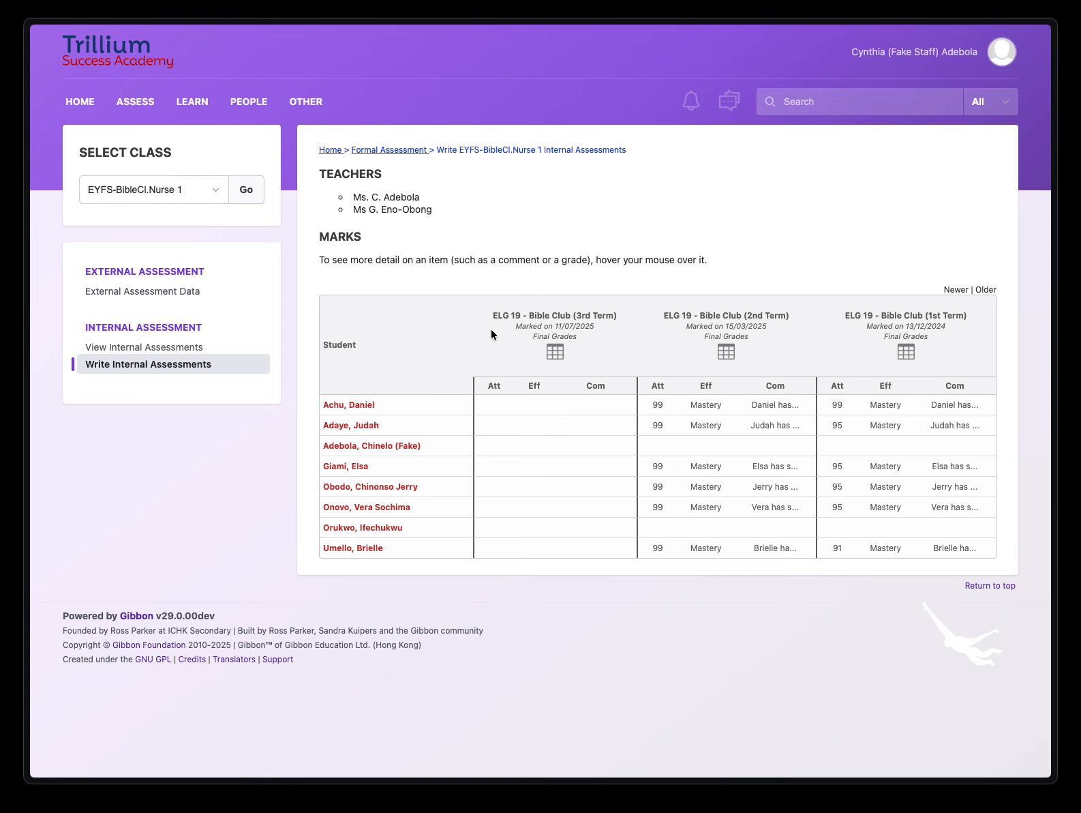
mouse_move(883, 311)
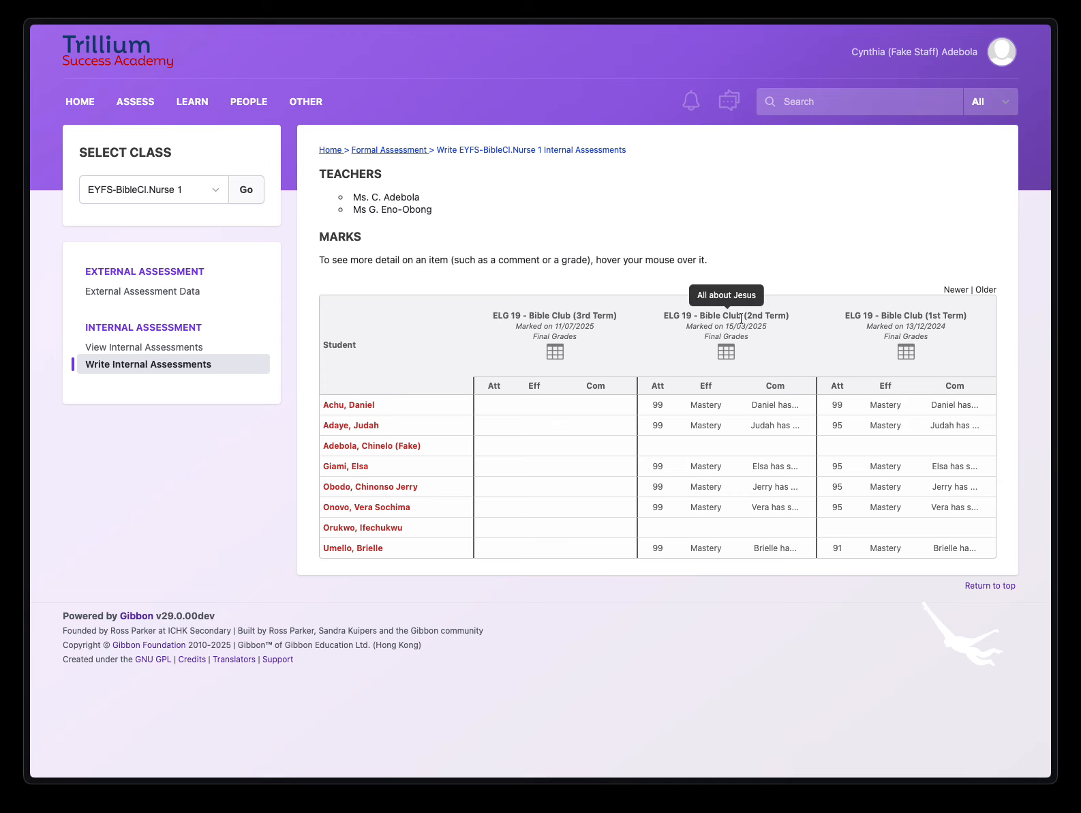
left_click(174, 189)
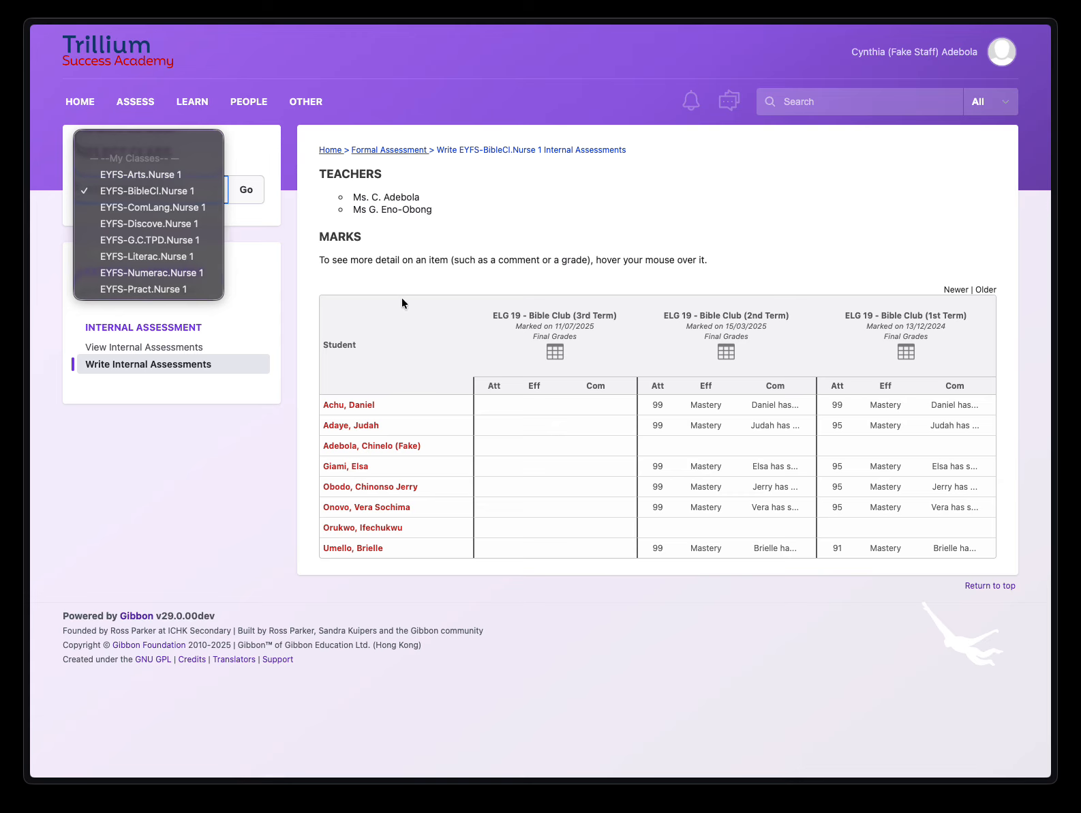
left_click(520, 361)
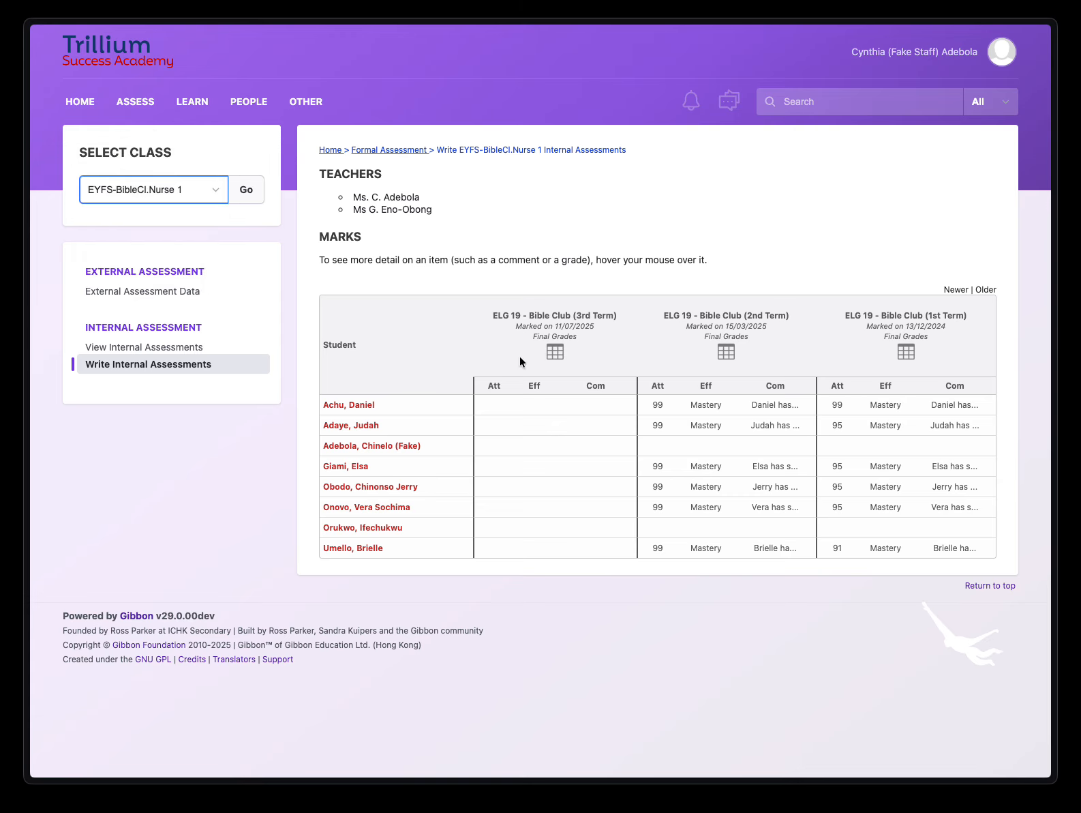
Step: Open data entry for ELG 19 - Bible Club (3rd Term) and set the fake student's attainment to 89% and effort to Secure
left_click(554, 351)
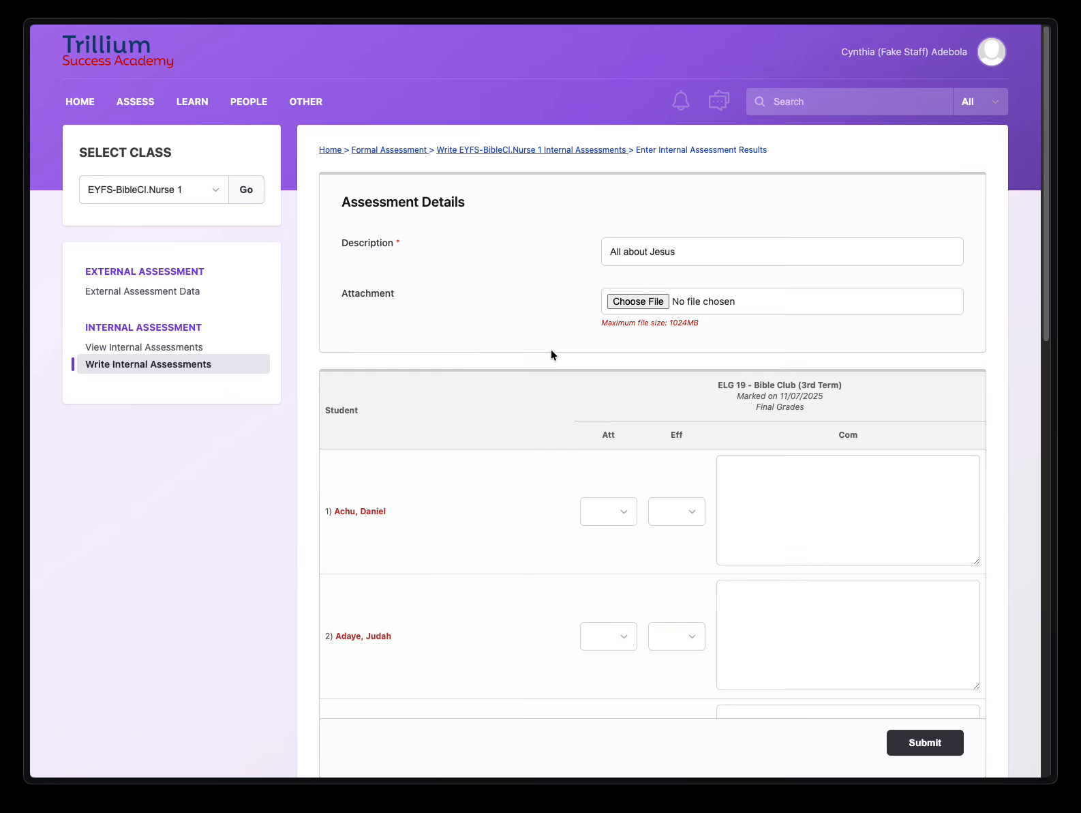
scroll(596, 447, "down", 15)
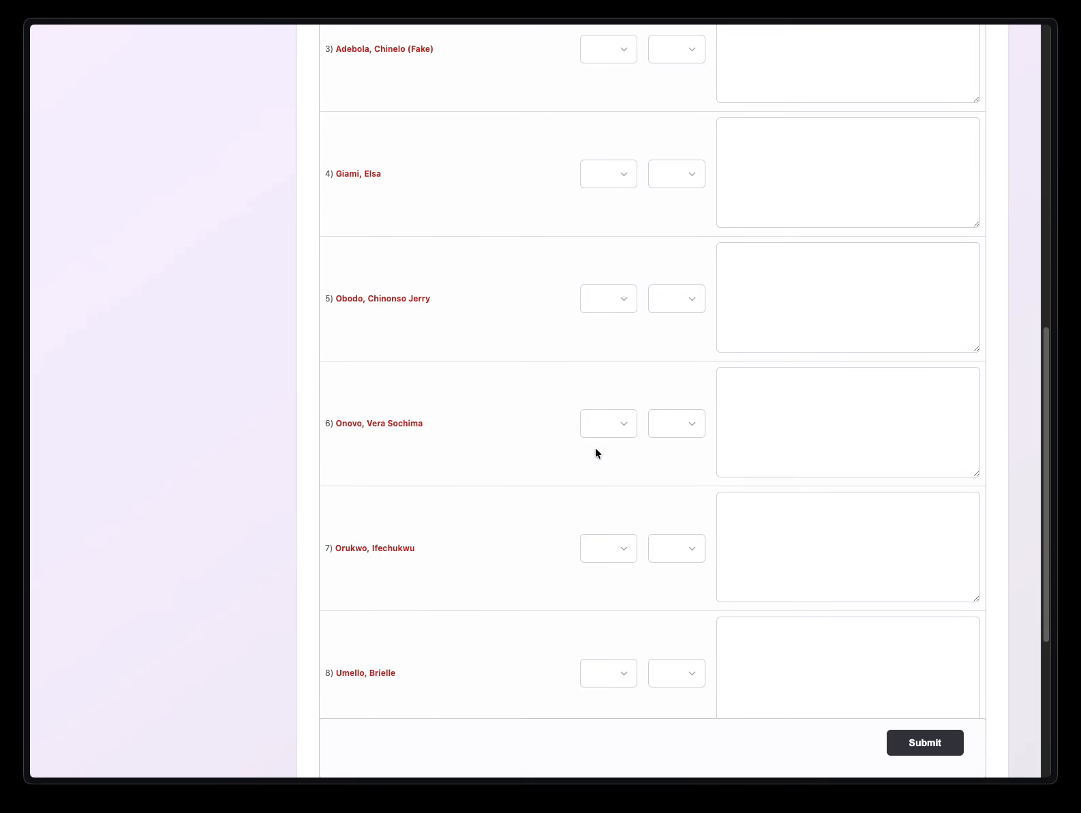
scroll(596, 447, "up", 12)
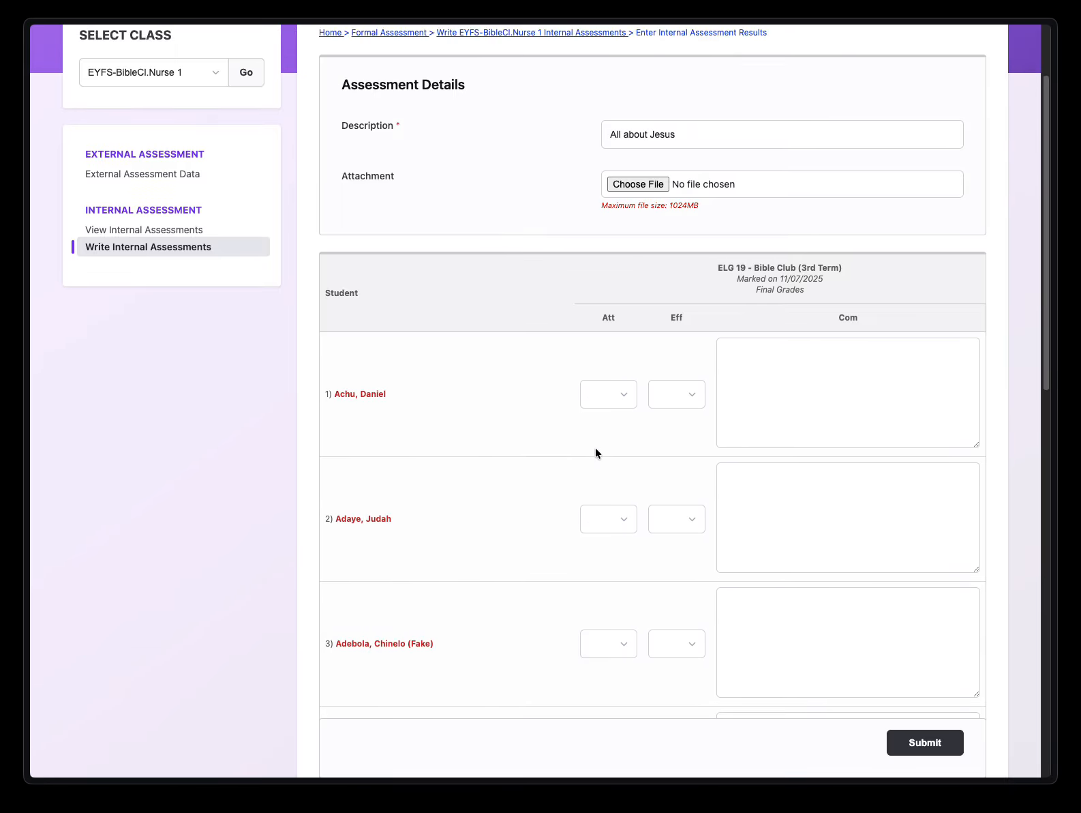
scroll(619, 433, "down", 3)
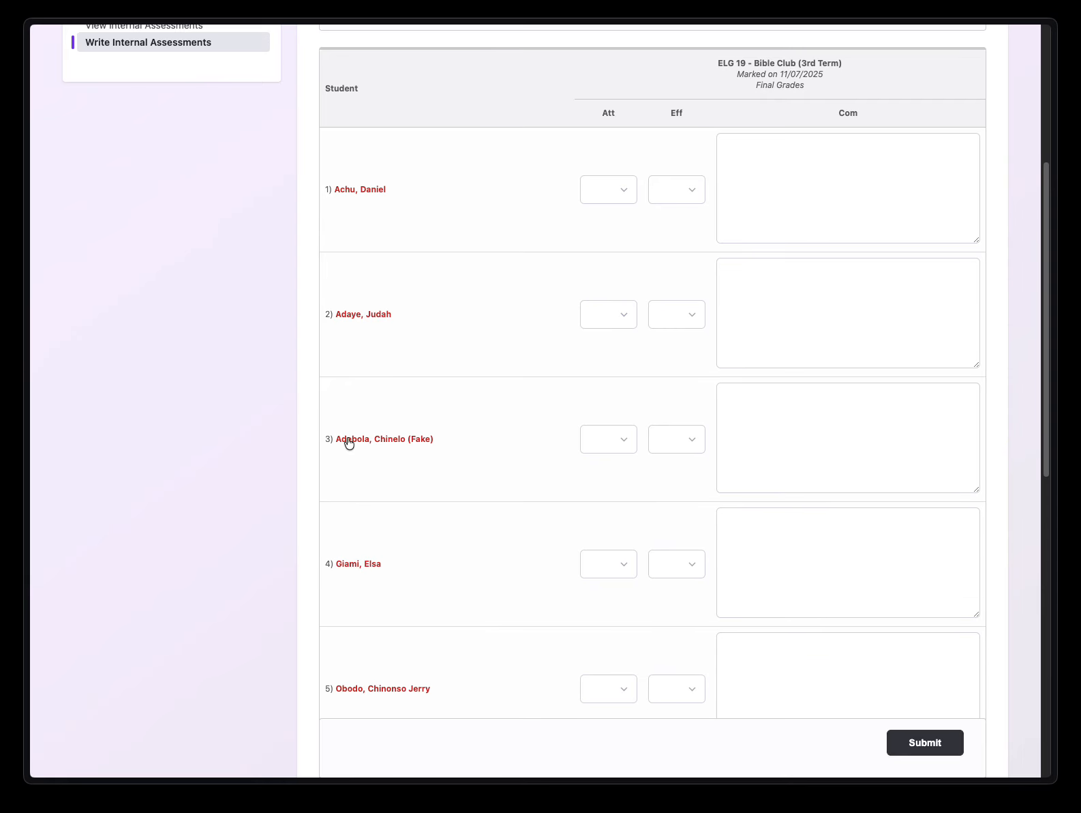
left_click(605, 440)
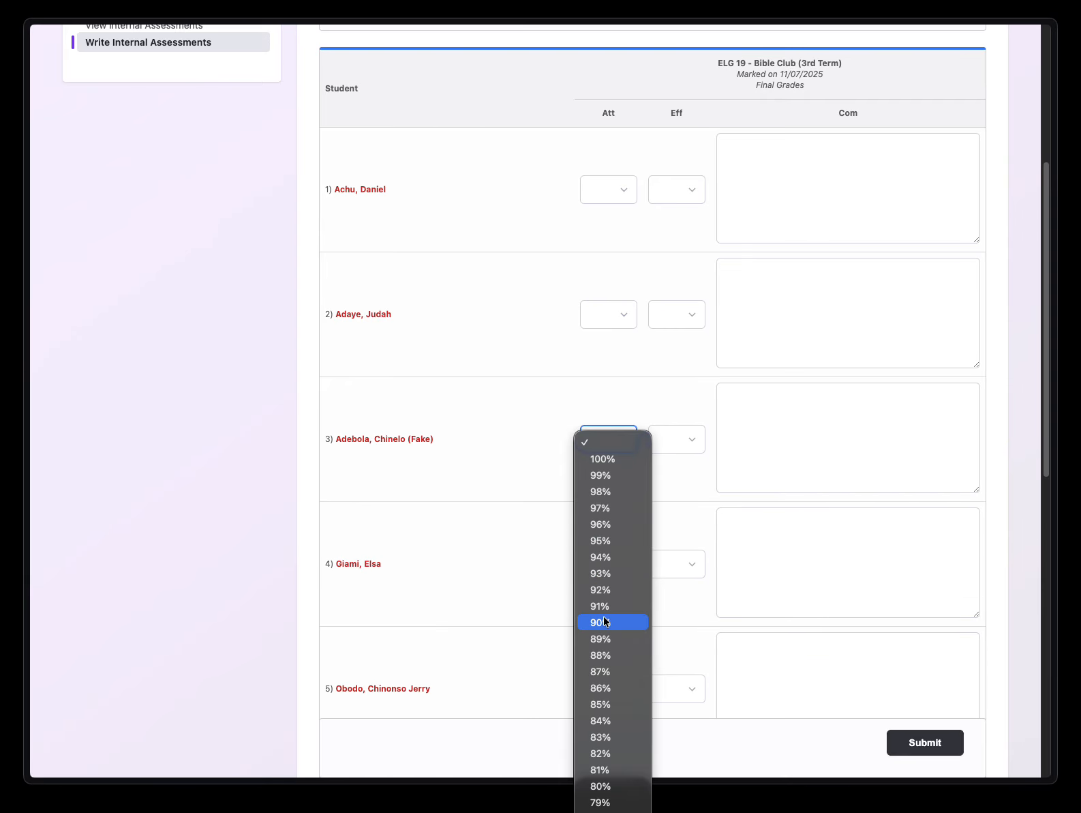
left_click(609, 640)
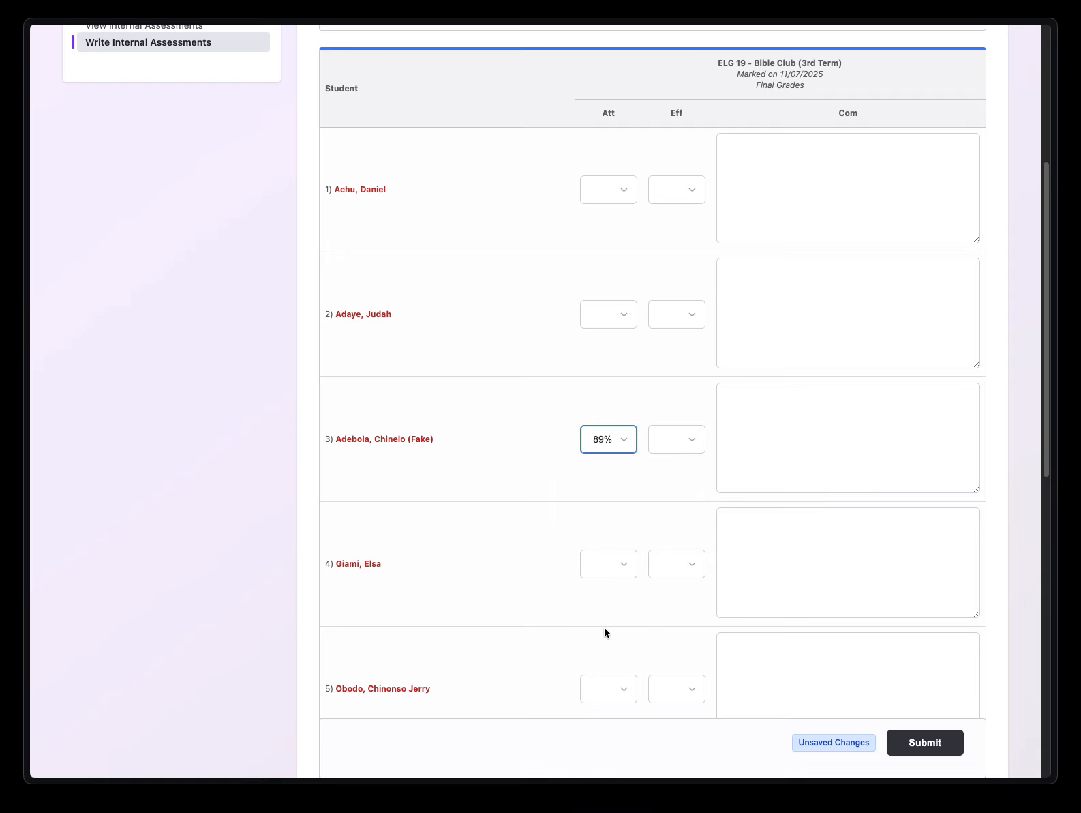
left_click(679, 445)
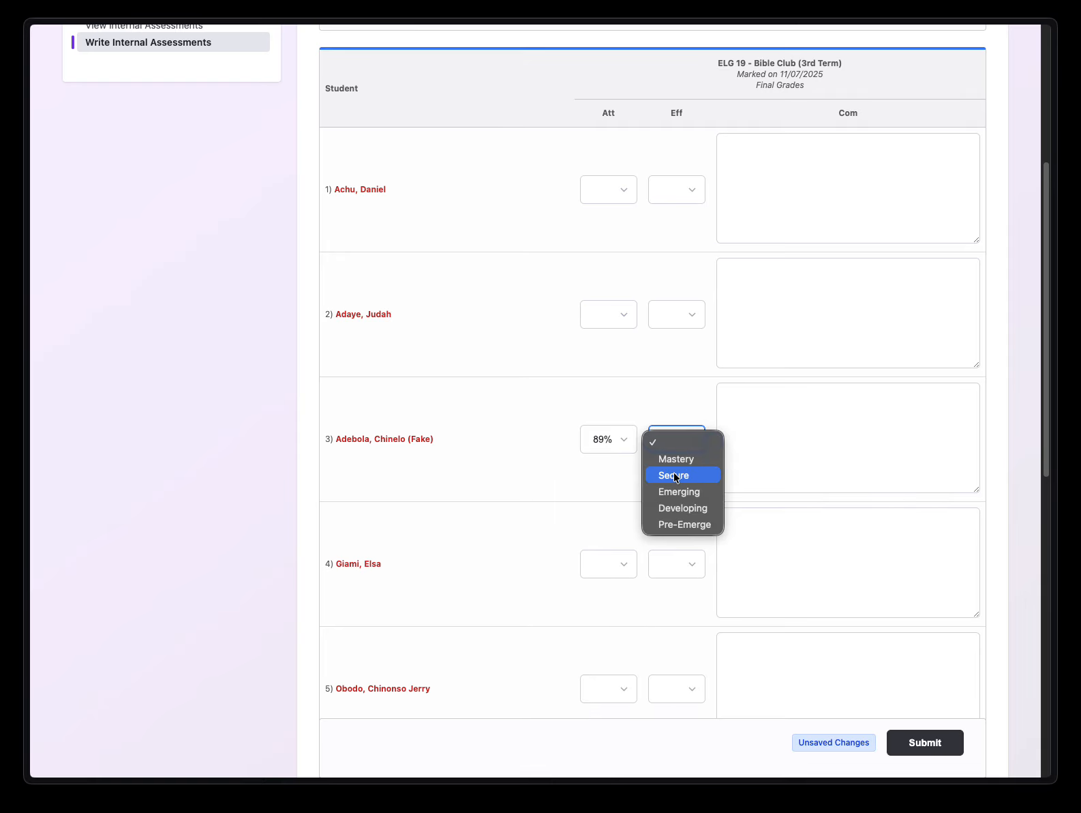
left_click(676, 475)
Step: Enter the fake student's ELG 19 comment, first name plus "remembers her bible verses and knows how to recite them back when prompted!", and submit the results
left_click(800, 417)
type("C")
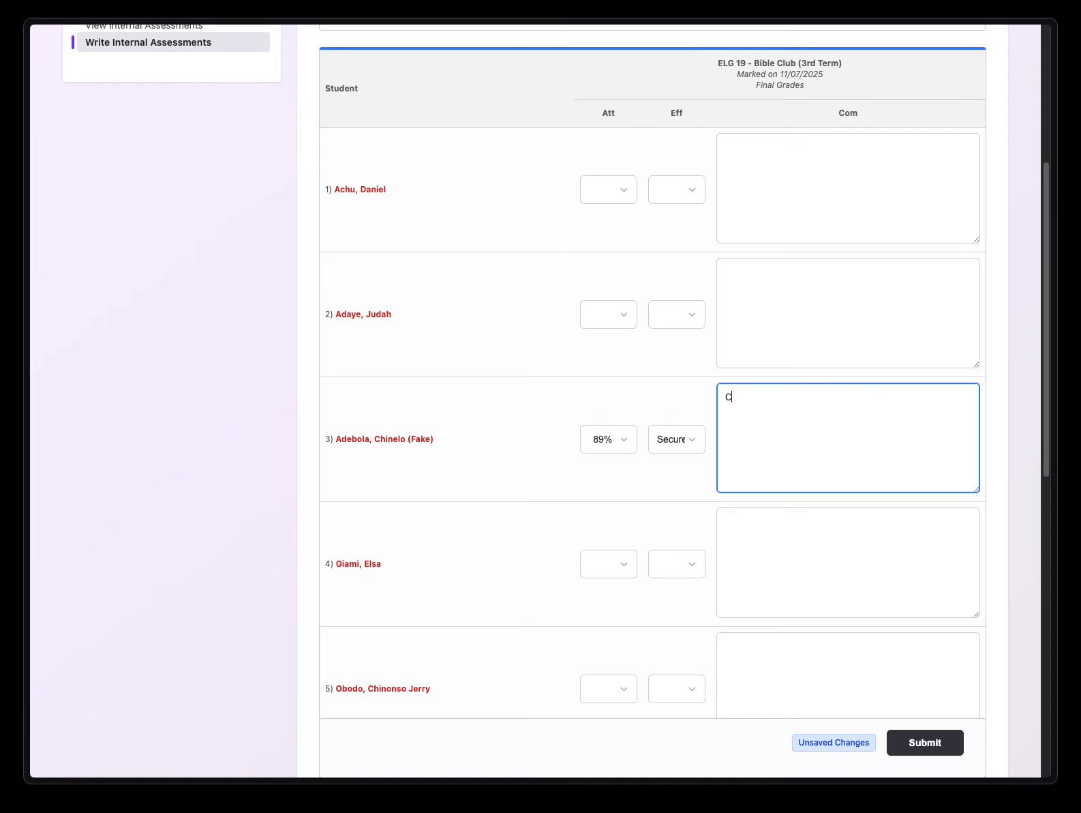
type("hinelo remoembers her bible verses and ")
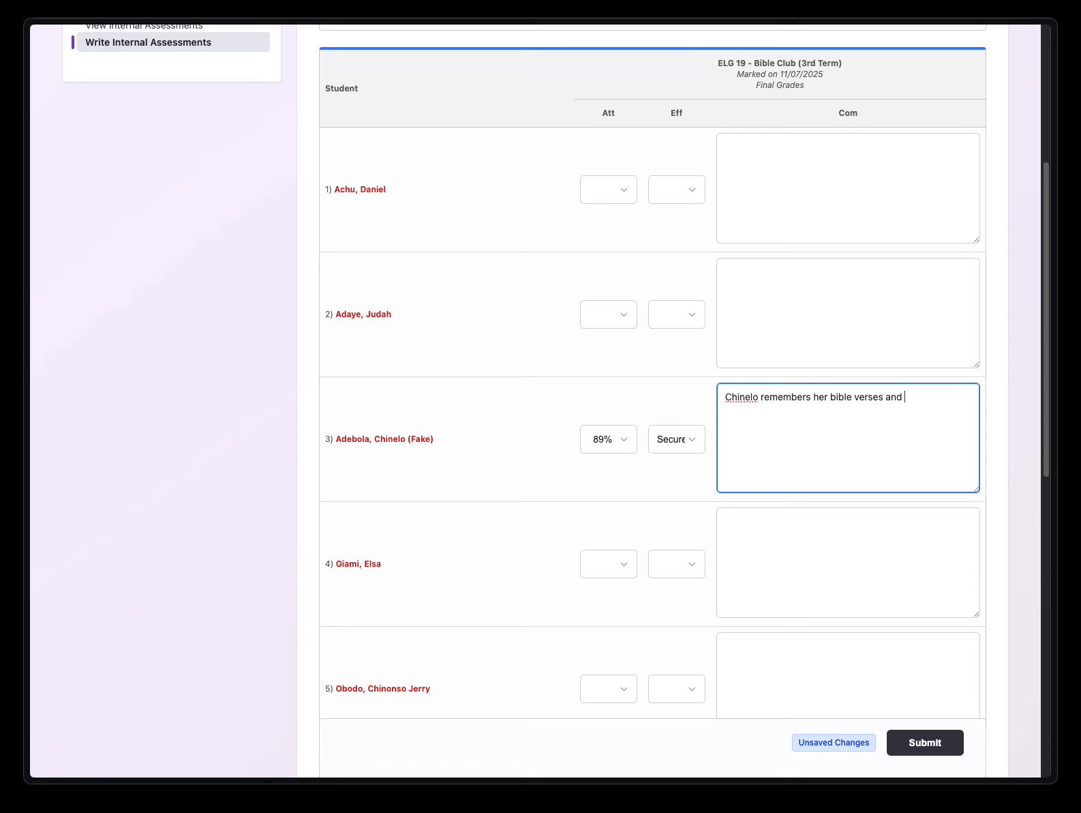
type("knows hoe to recite the")
type("m back when prompted")
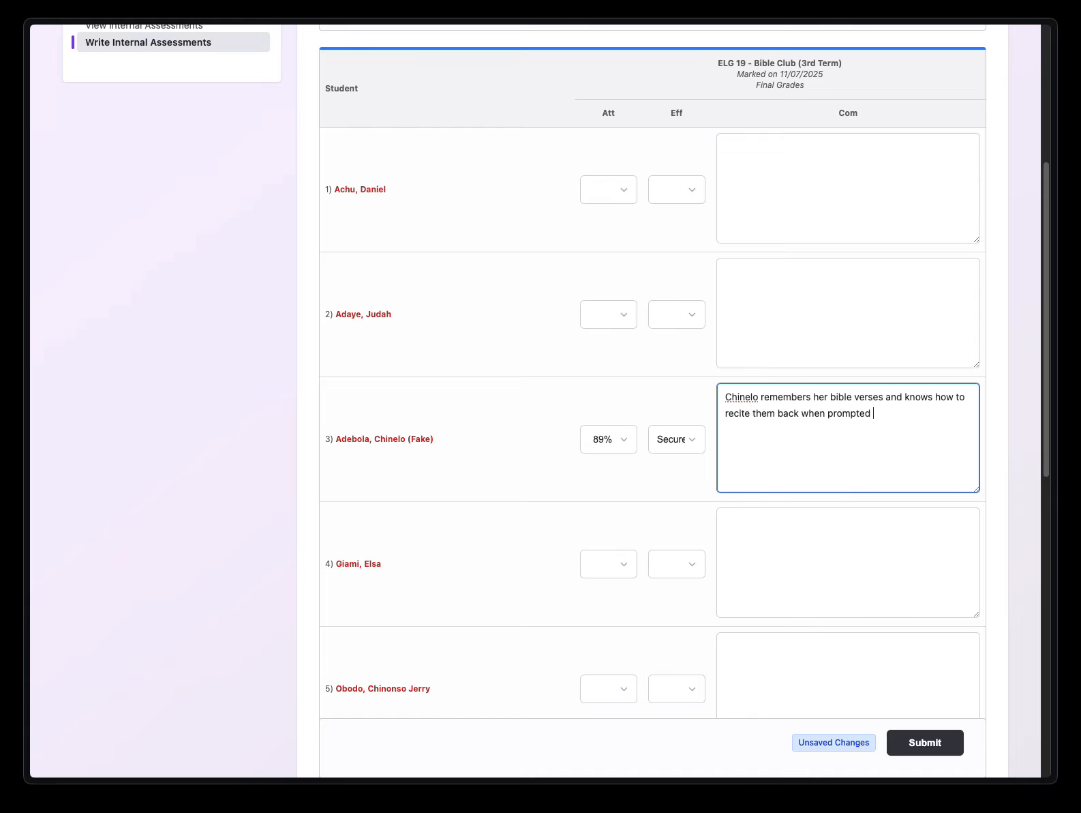
key("BackSpace")
type("!")
scroll(888, 497, "down", 10)
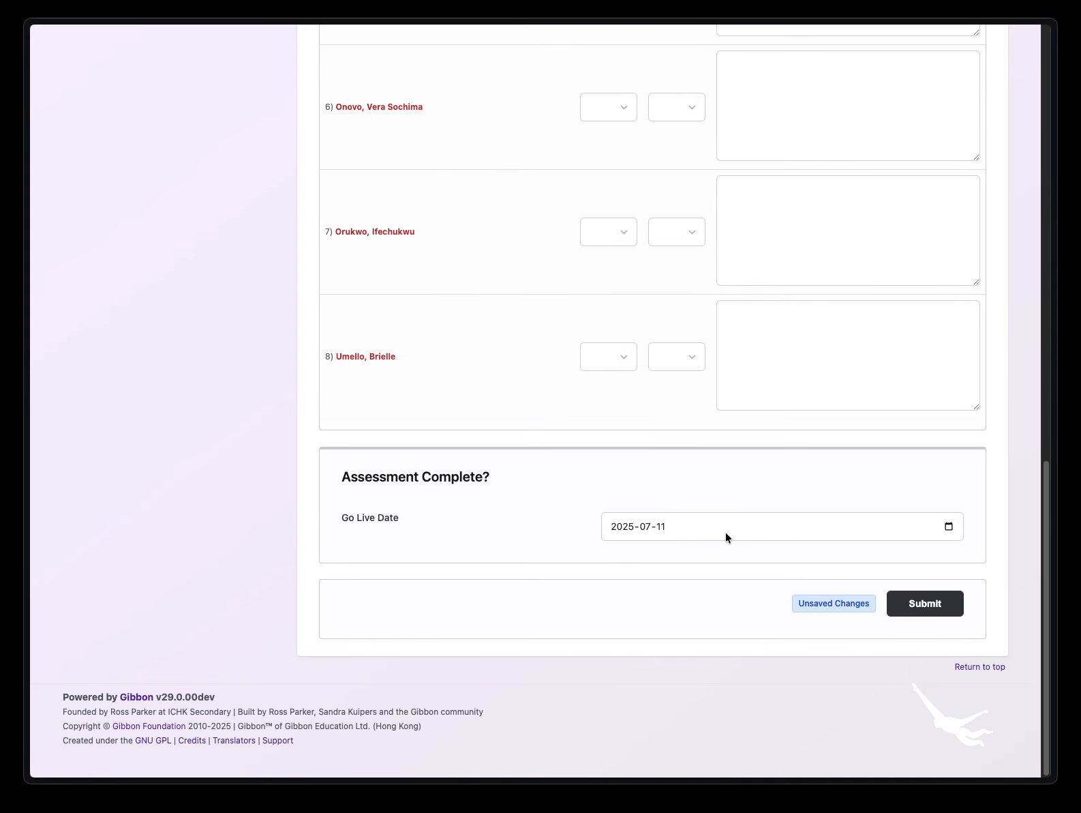
left_click(908, 590)
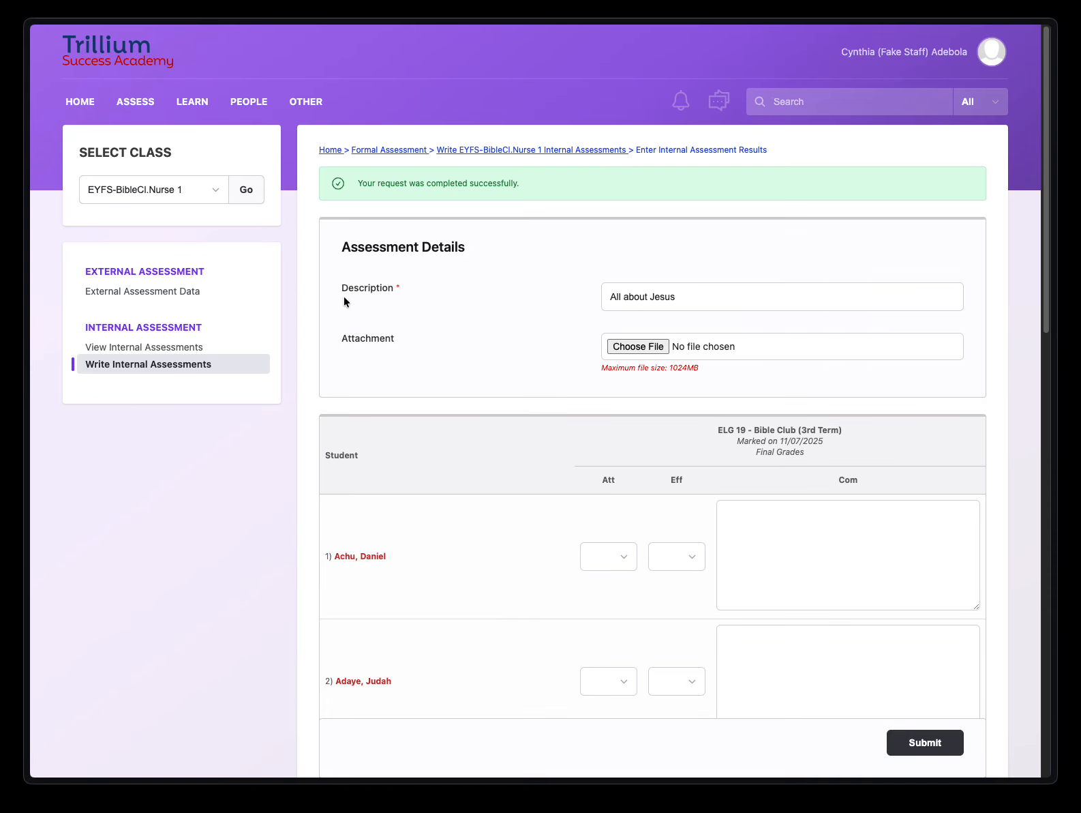
Step: Reload the EYFS-BibleCl.Nurse 1 marks and review the fake student's saved ELG 19 effort grade and comment
left_click(244, 191)
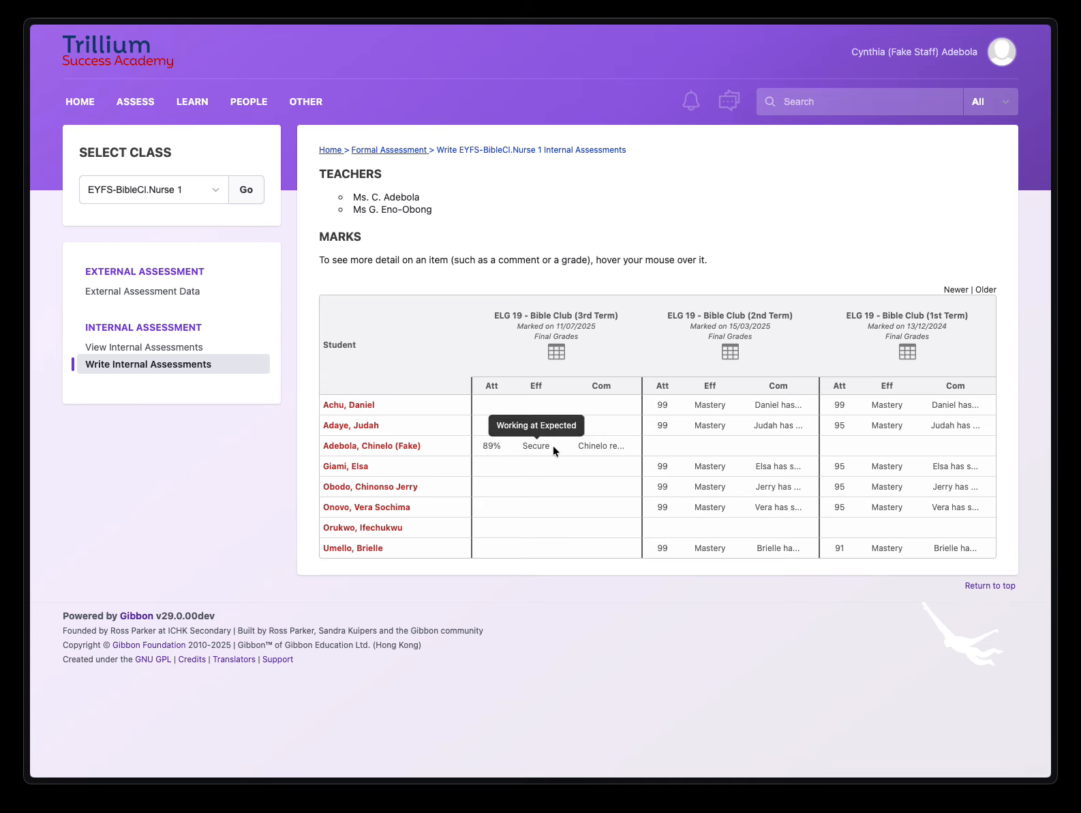
mouse_move(603, 445)
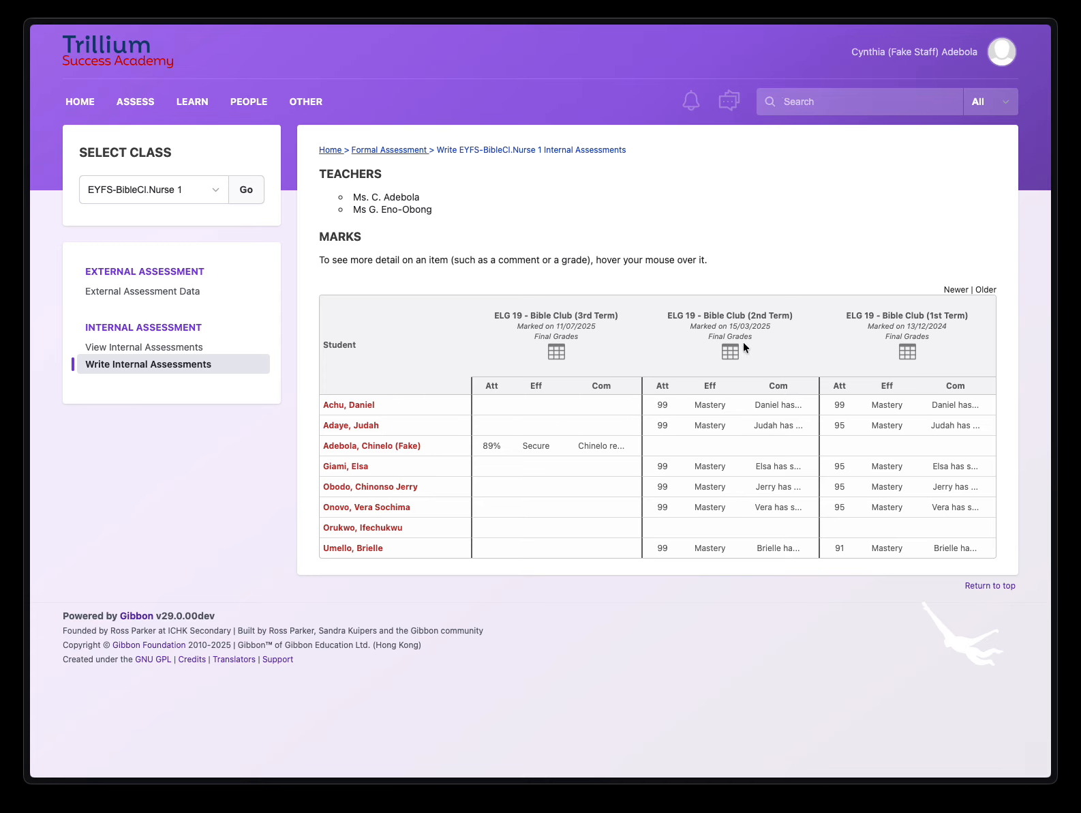
mouse_move(962, 315)
Step: Switch to the internal assessment marks of the EYFS-ComLang.Nurse 1 class
left_click(218, 197)
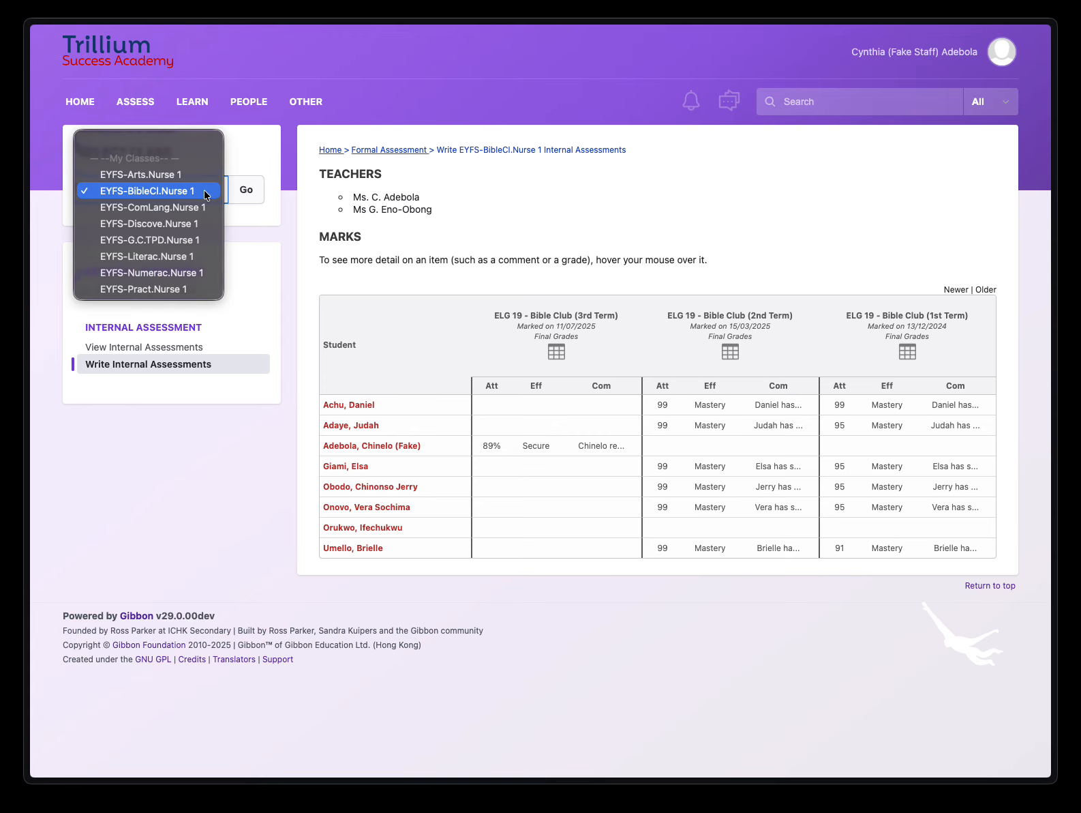
left_click(193, 214)
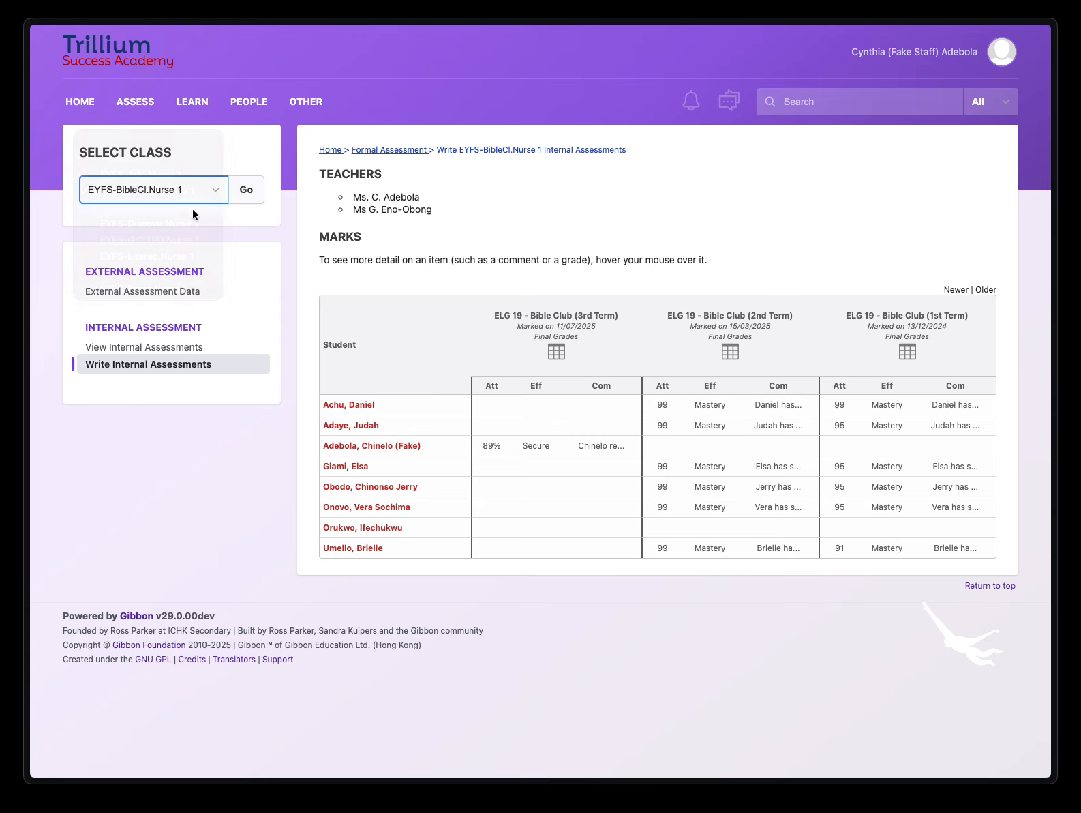
left_click(181, 191)
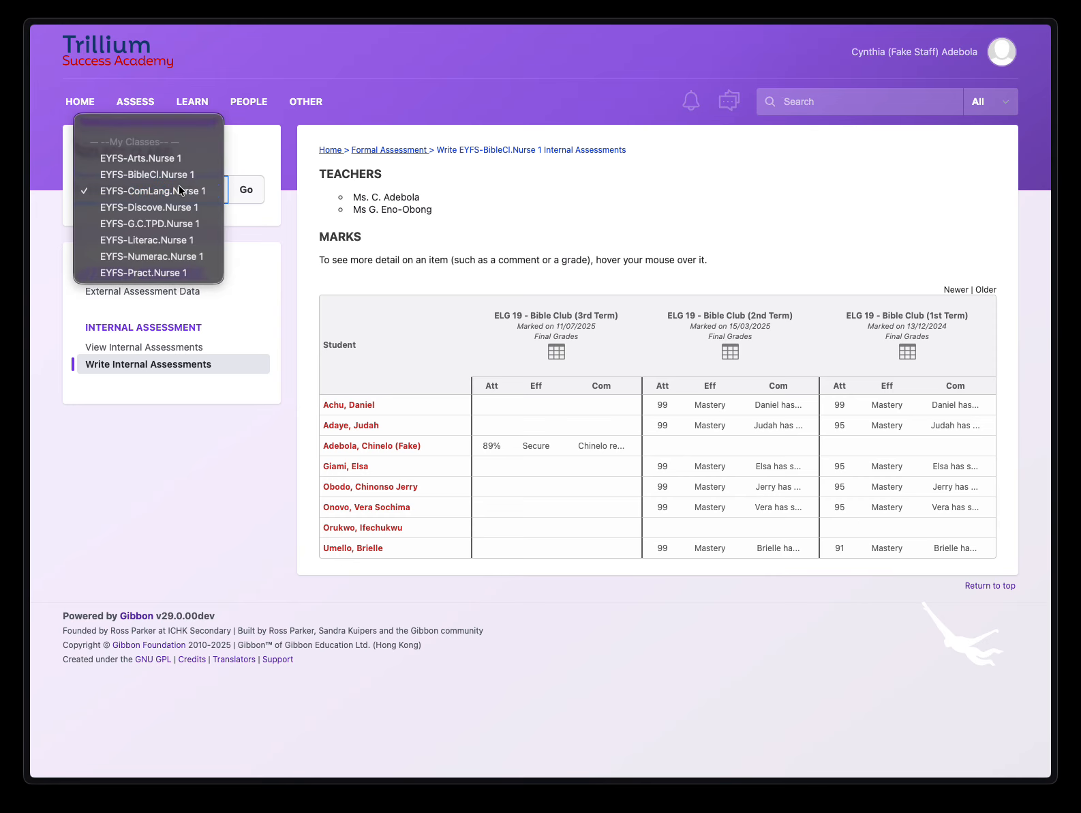
left_click(181, 191)
left_click(244, 189)
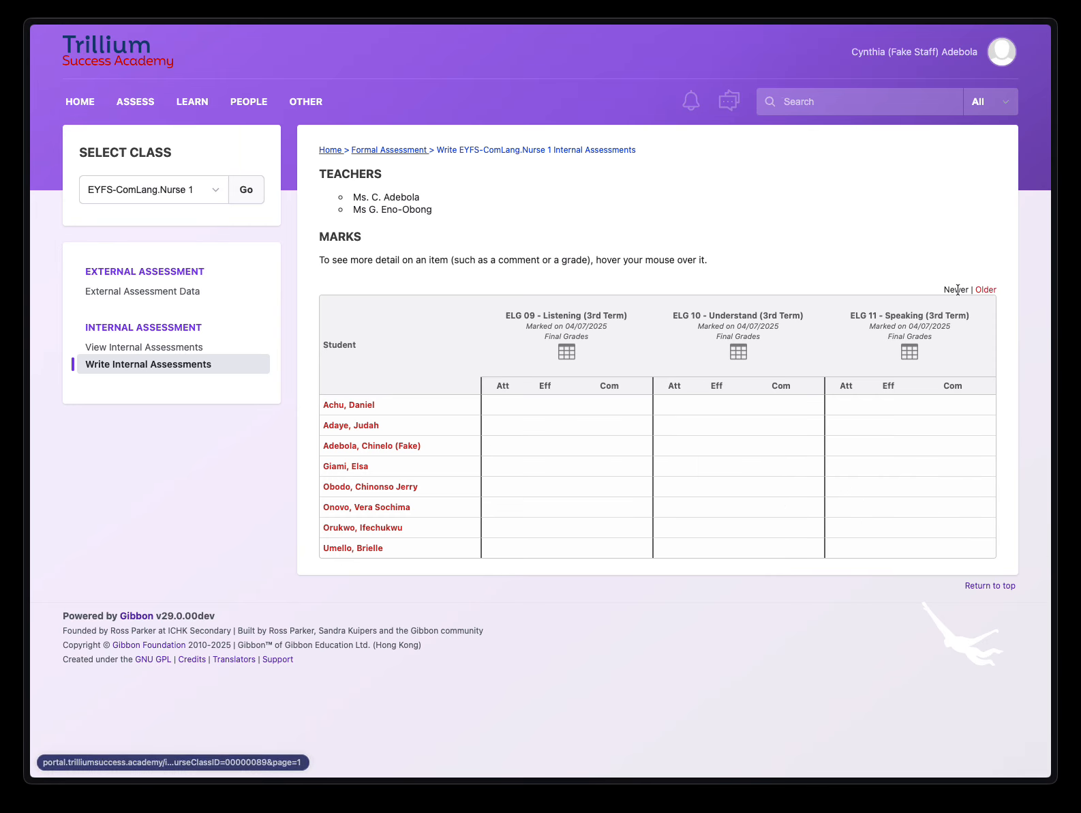
Step: Check the Communication and Language ELGs in the Progress Tracker EYFS – Individual document, then return to the portal
left_click_drag(945, 289, 996, 290)
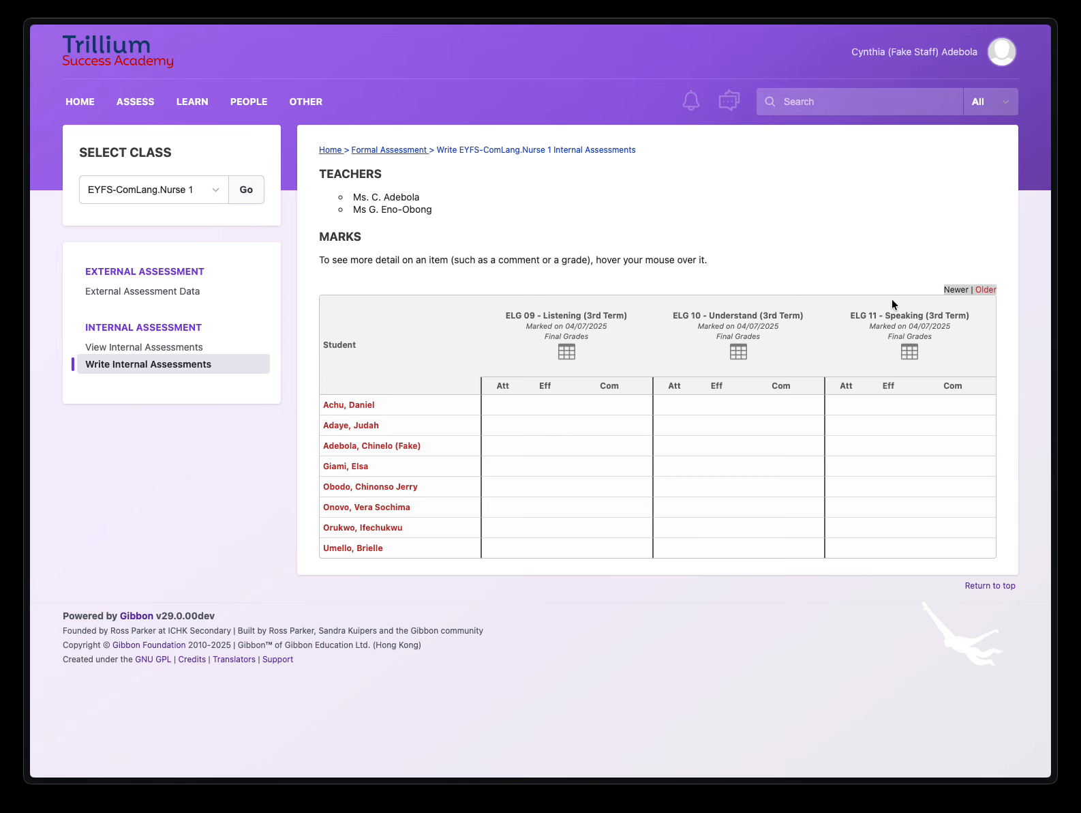
left_click(895, 271)
mouse_move(17, 345)
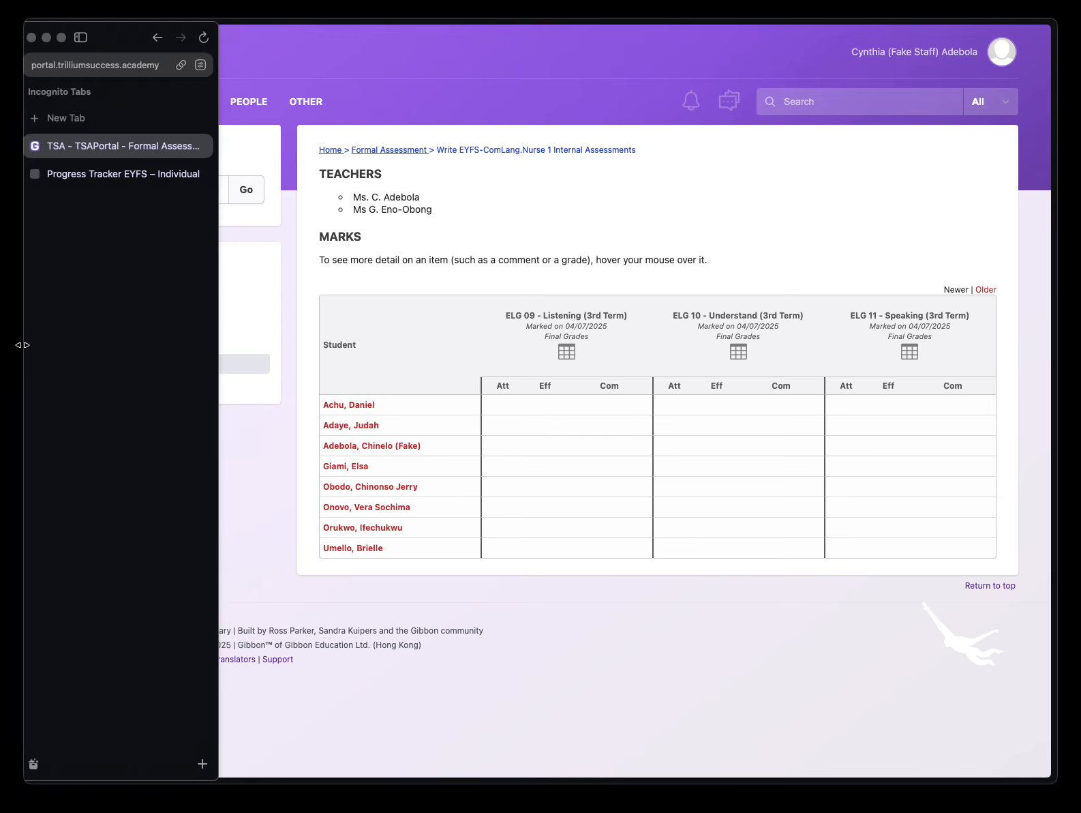
left_click(125, 179)
scroll(459, 457, "up", 3)
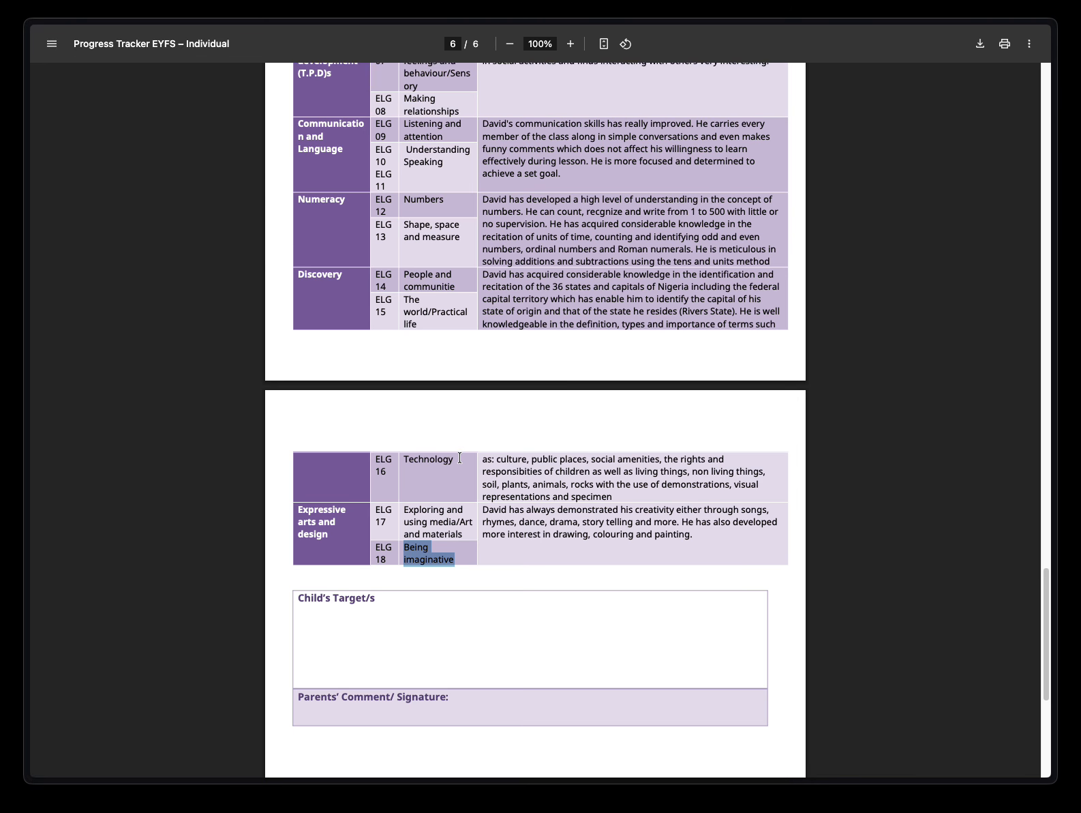
scroll(459, 458, "up", 2)
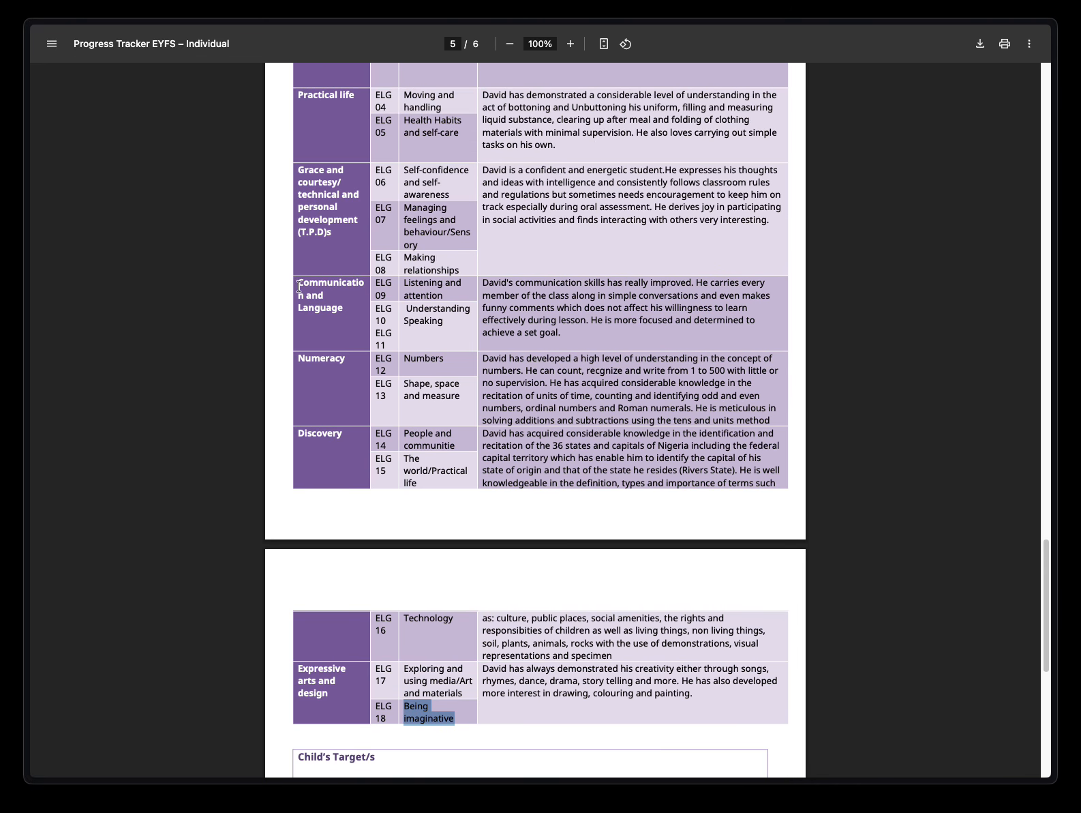
left_click_drag(298, 282, 414, 326)
left_click(414, 326)
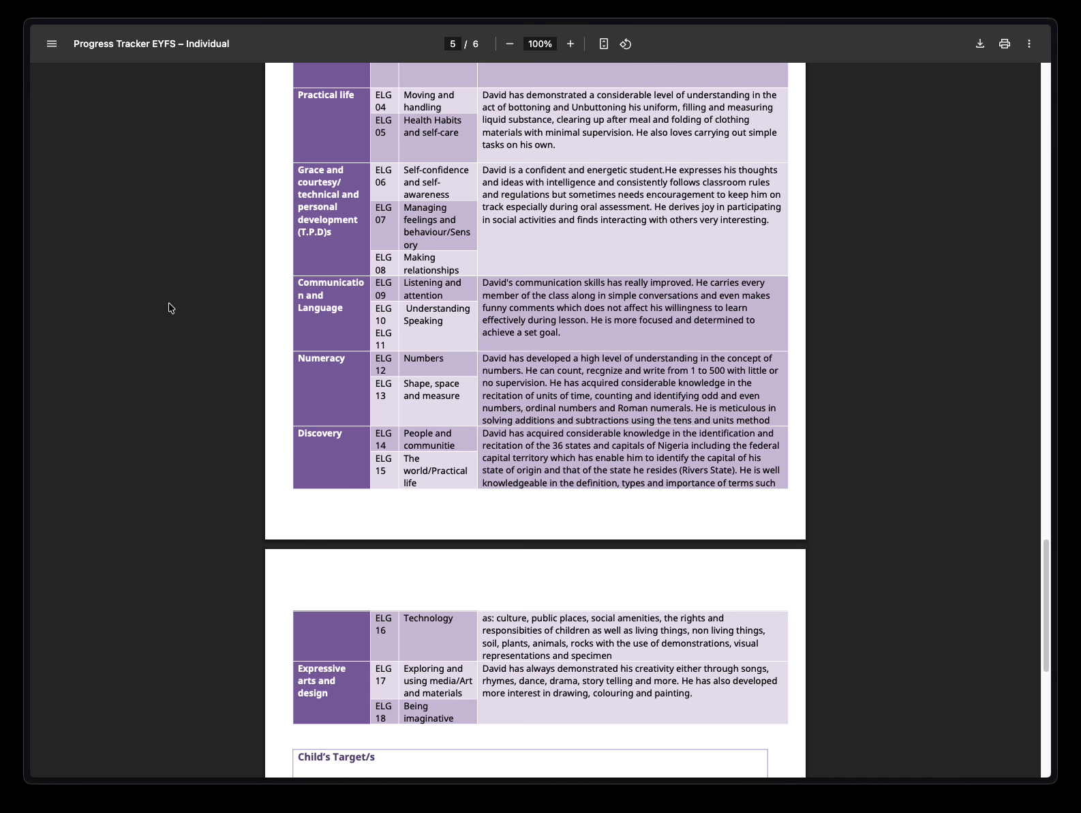
mouse_move(2, 321)
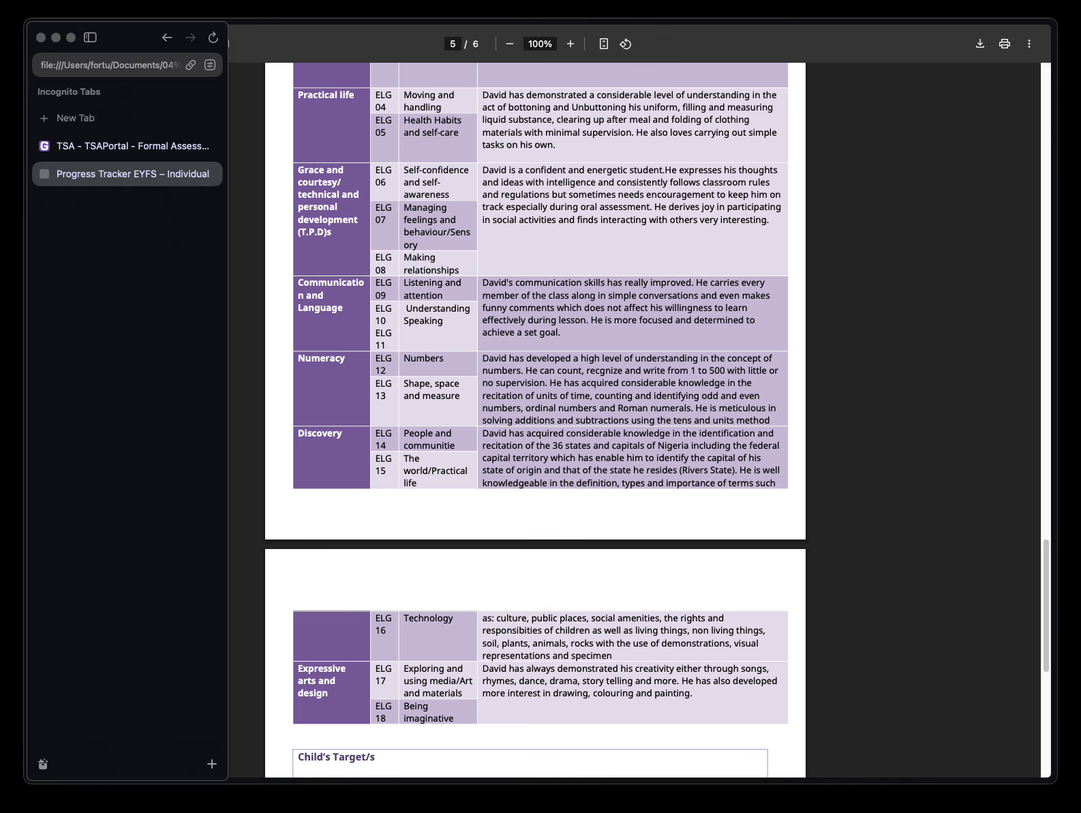
left_click(124, 145)
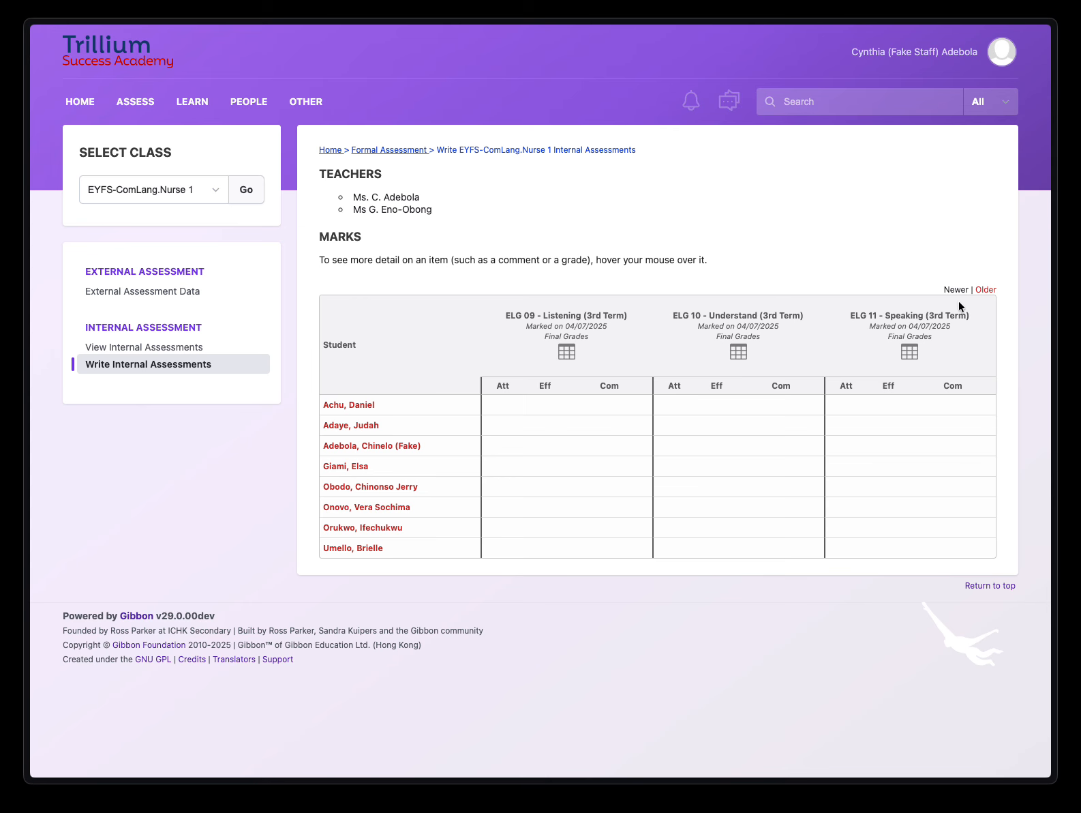
Step: Browse the class's older 2nd Term and 1st Term marks, then return to the 3rd Term columns
left_click(987, 290)
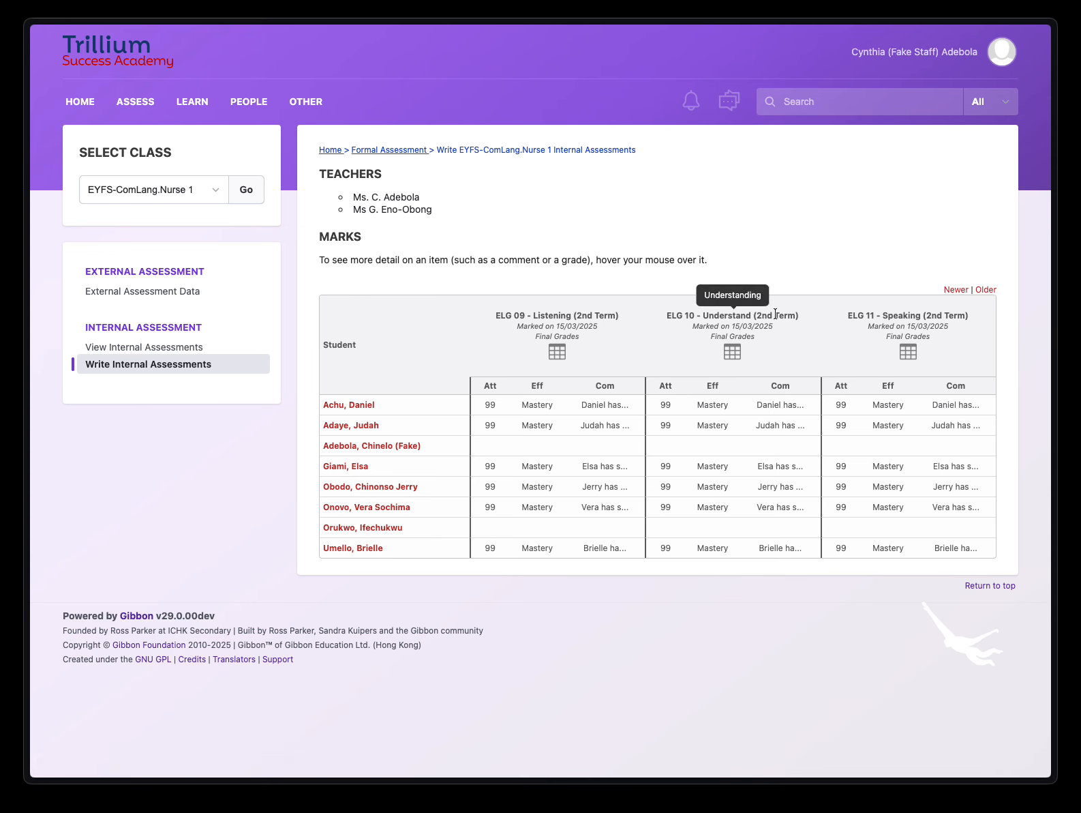
left_click(988, 289)
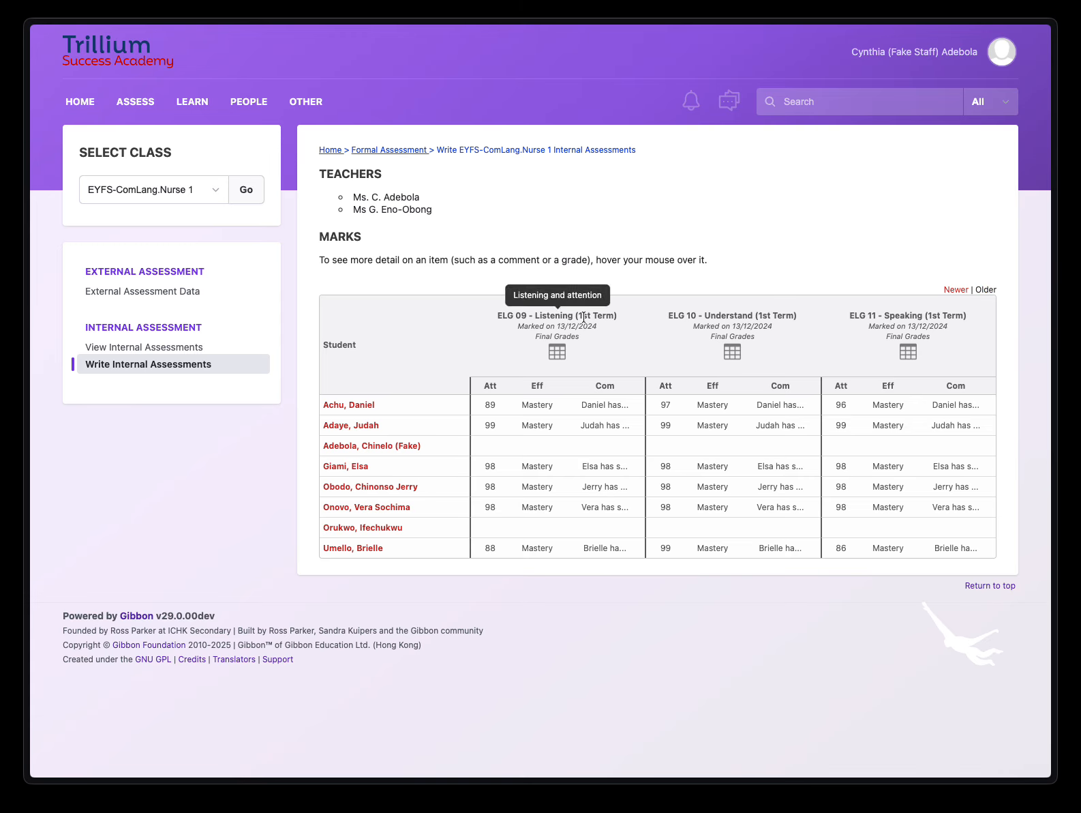
left_click(956, 292)
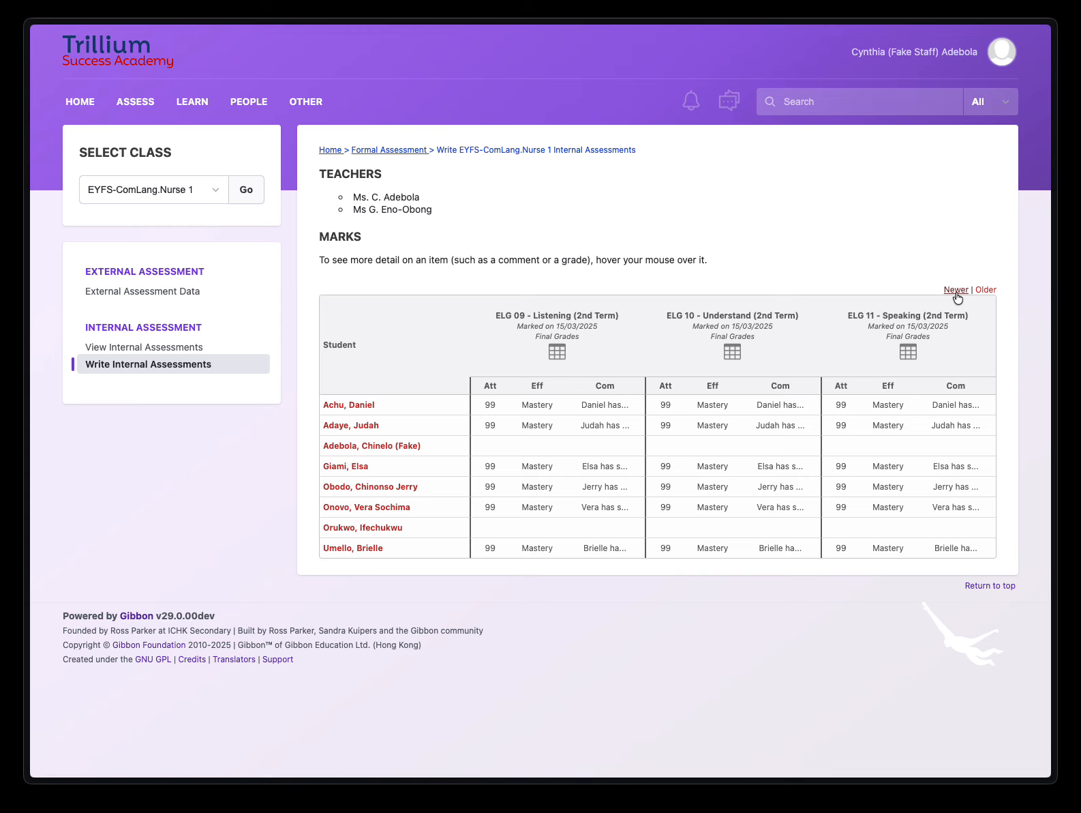
left_click(957, 291)
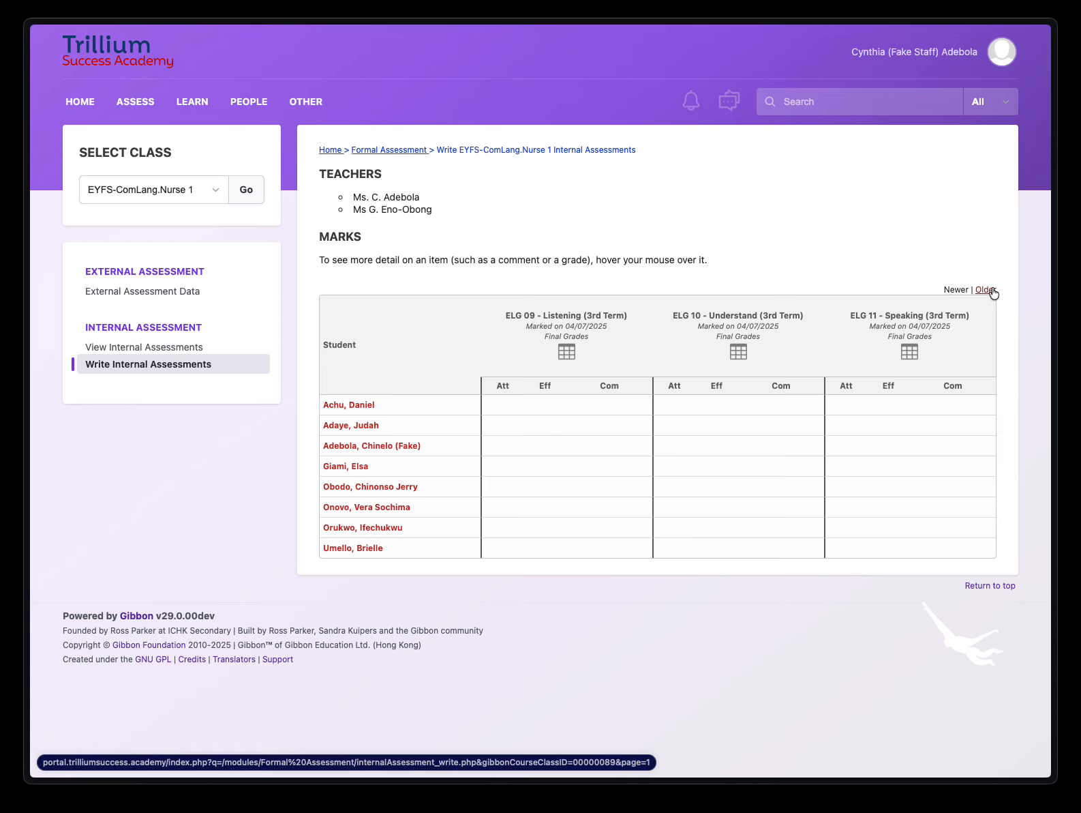
Step: Open data entry for ELG 09 - Listening (3rd Term) and set the fake student's attainment to 98% and effort to Mastery
left_click(566, 353)
scroll(480, 521, "down", 5)
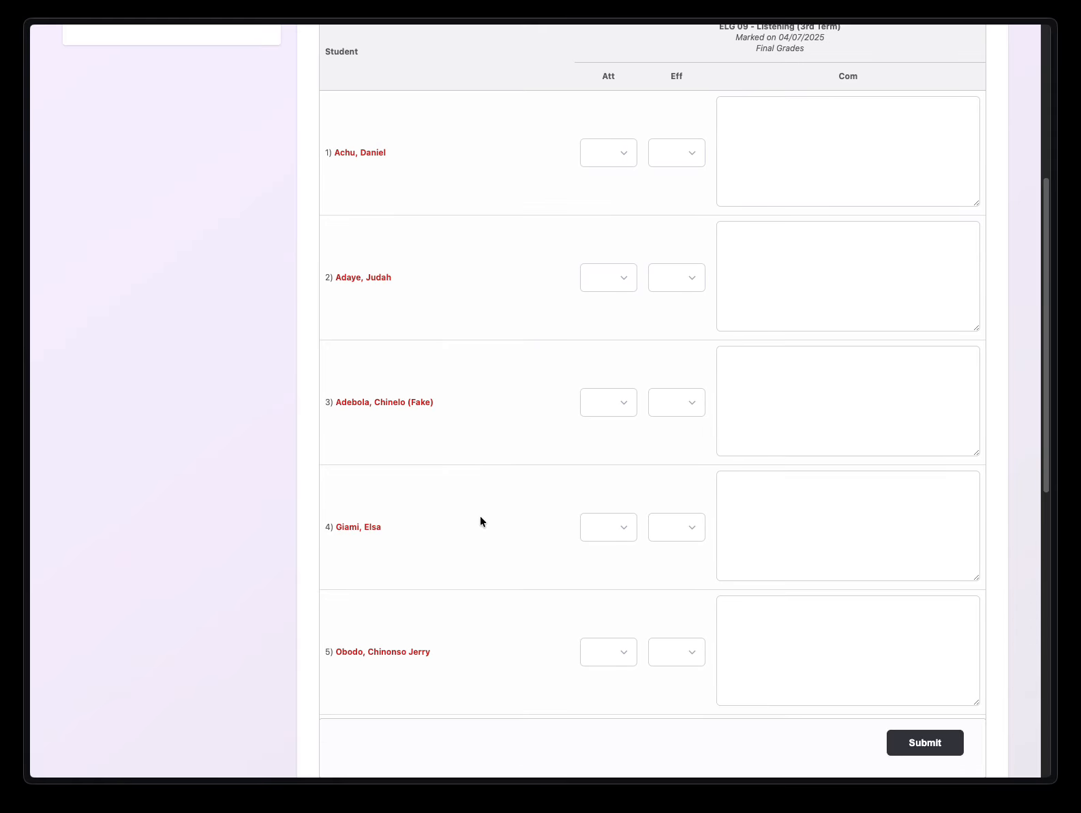
left_click(610, 404)
left_click(605, 451)
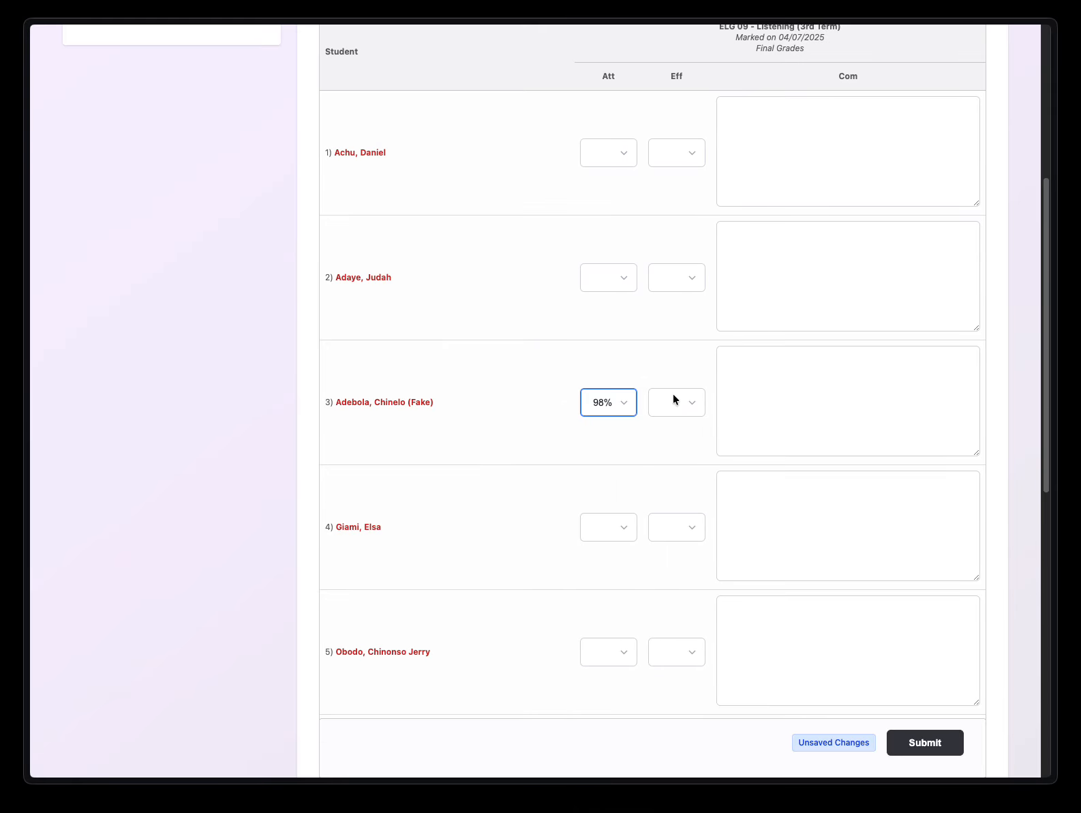
left_click(675, 402)
left_click(675, 419)
scroll(837, 398, "down", 1)
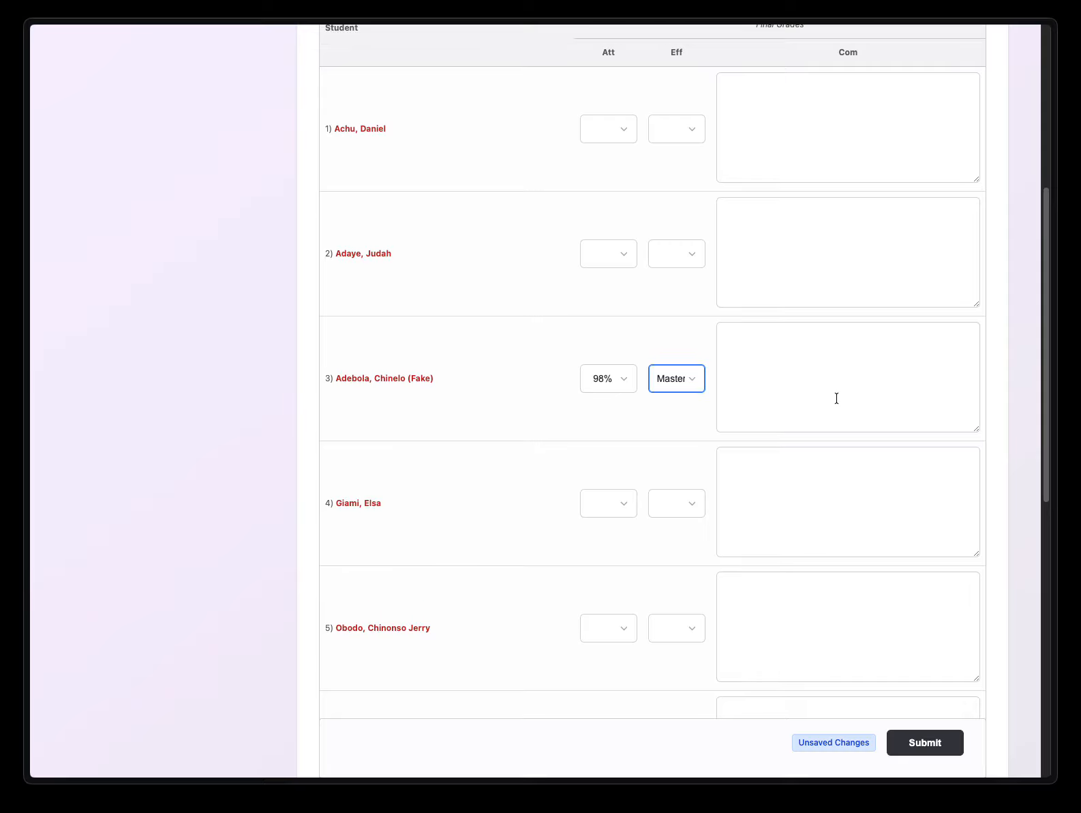
Step: Enter the fake student's ELG 09 comment, first name plus "listens to her teachers", and submit the results
left_click(836, 398)
type("Chin")
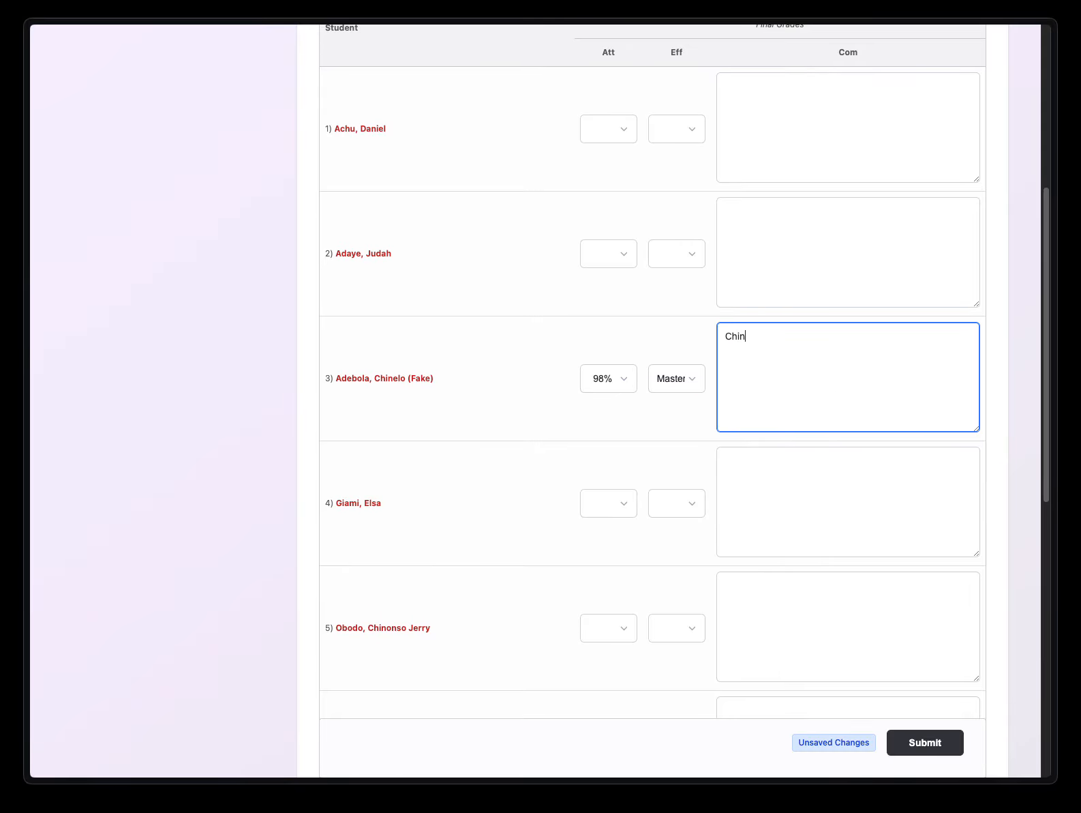
type("elo listens to her tachers")
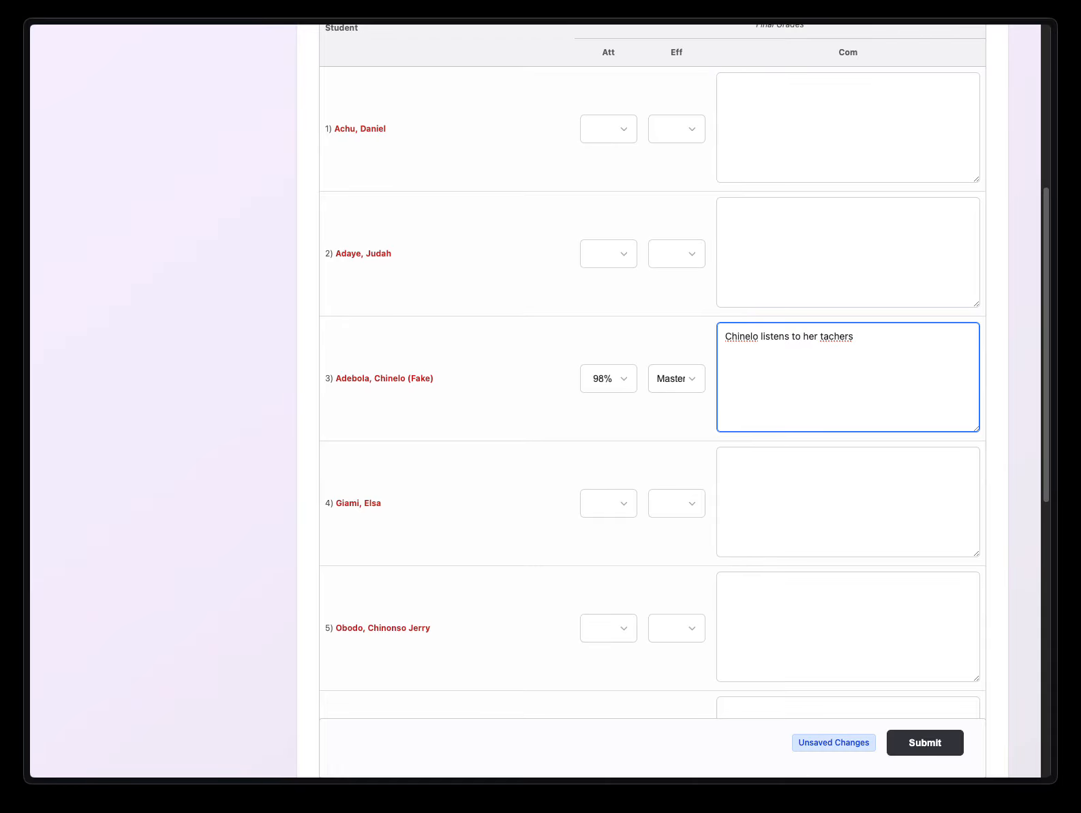
right_click(844, 336)
left_click(857, 342)
scroll(910, 685, "down", 10)
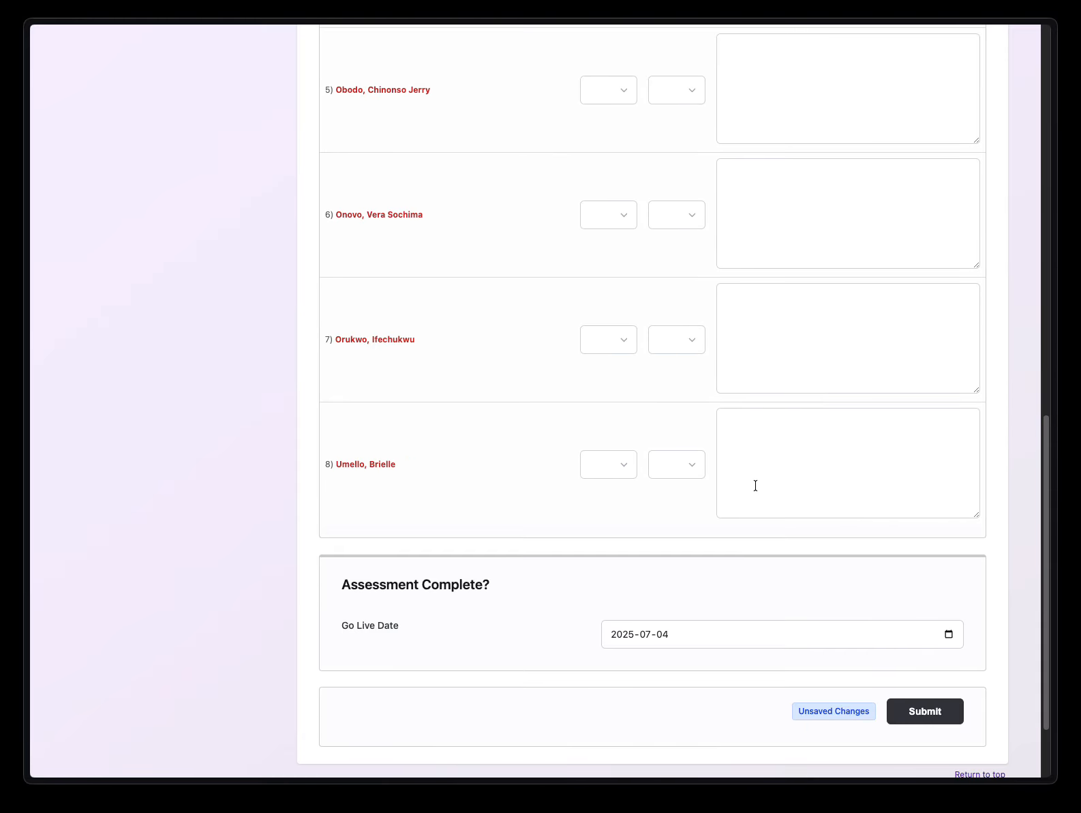
scroll(756, 486, "up", 10)
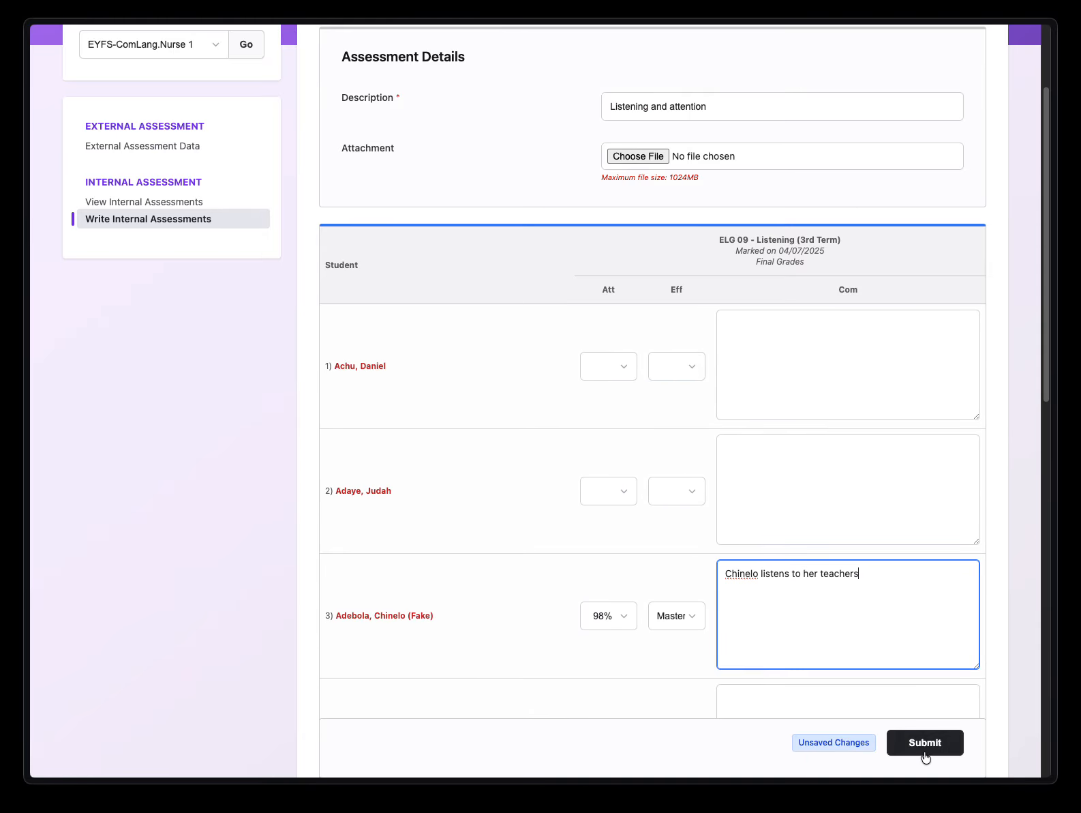
left_click(924, 752)
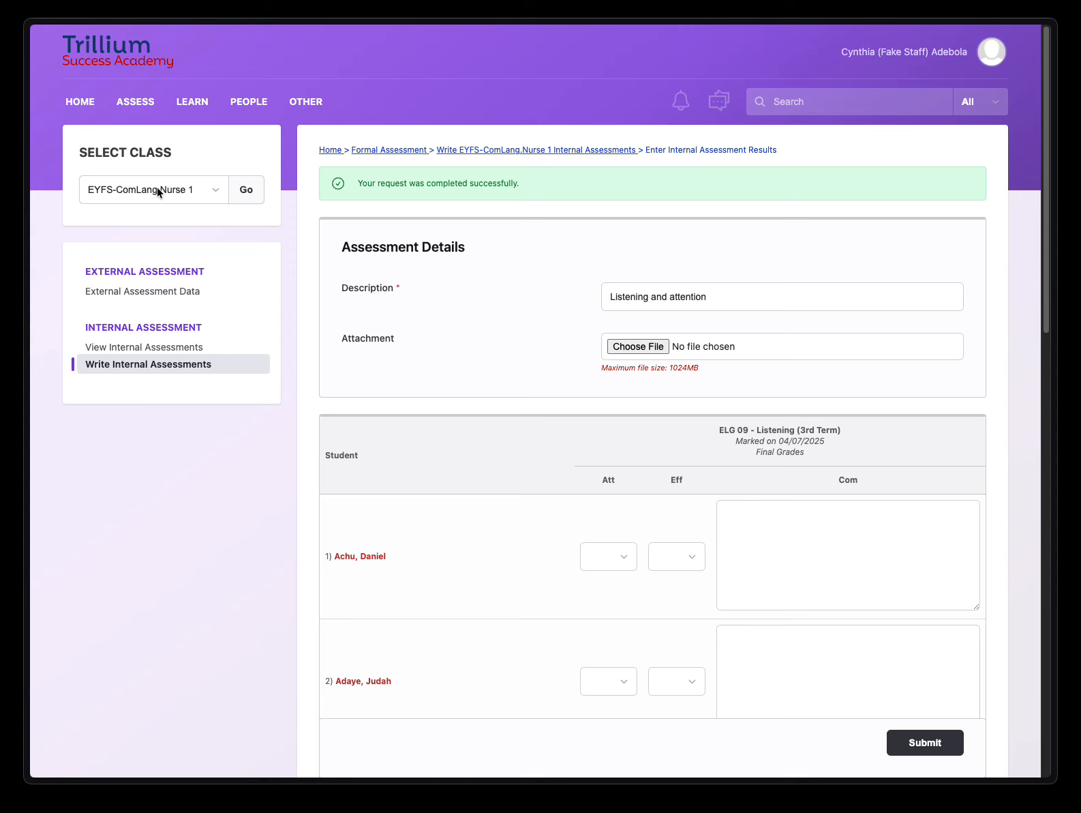
Step: Reload the EYFS-ComLang.Nurse 1 marks and review the fake student's saved ELG 09 entry
left_click(158, 192)
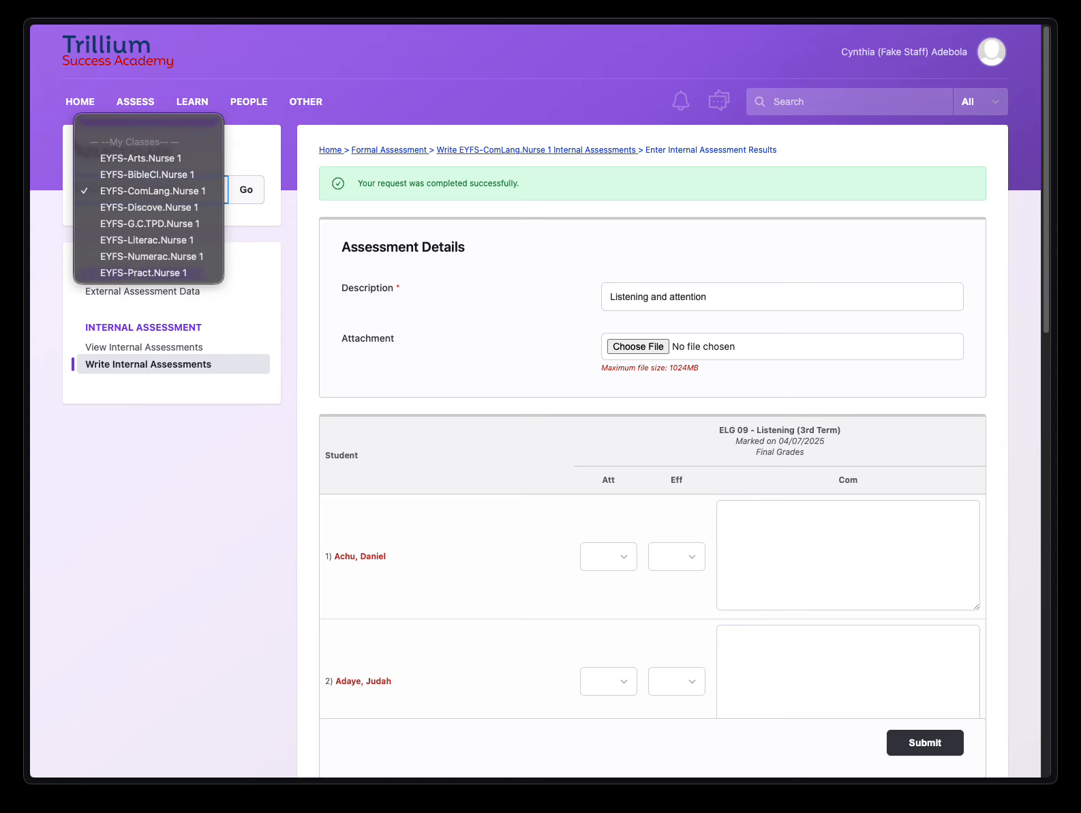
left_click(953, 741)
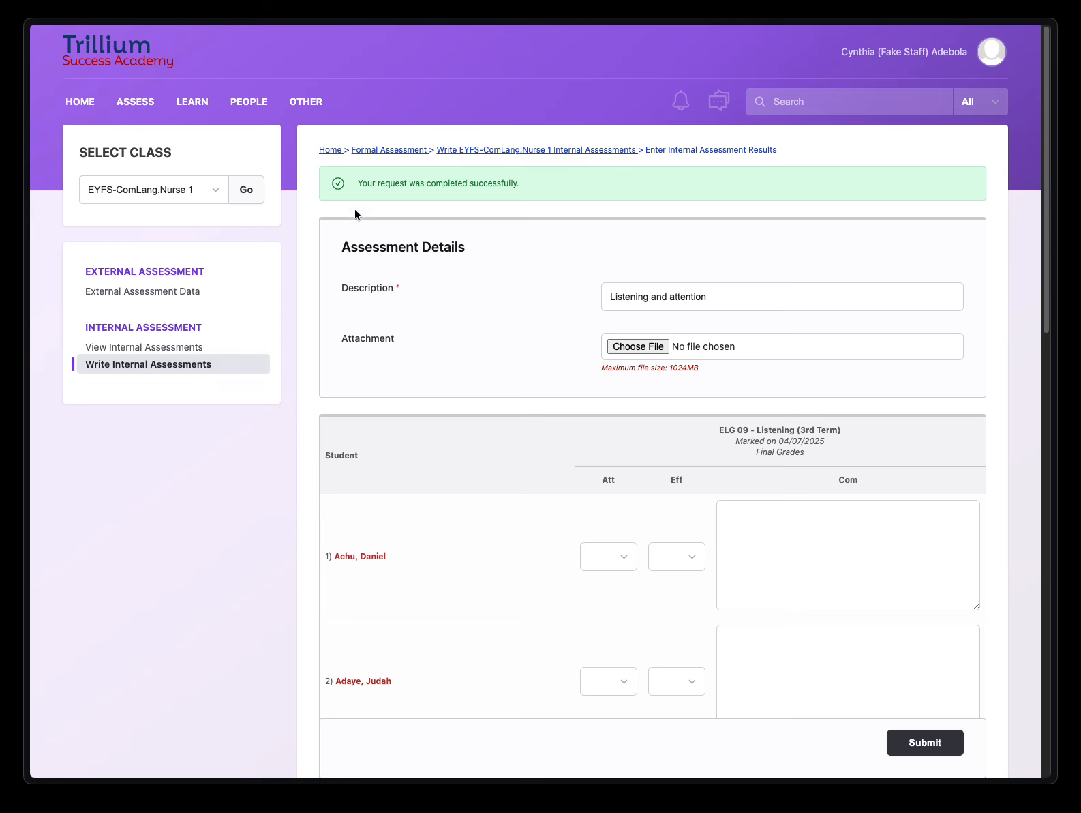
left_click_drag(358, 181, 547, 185)
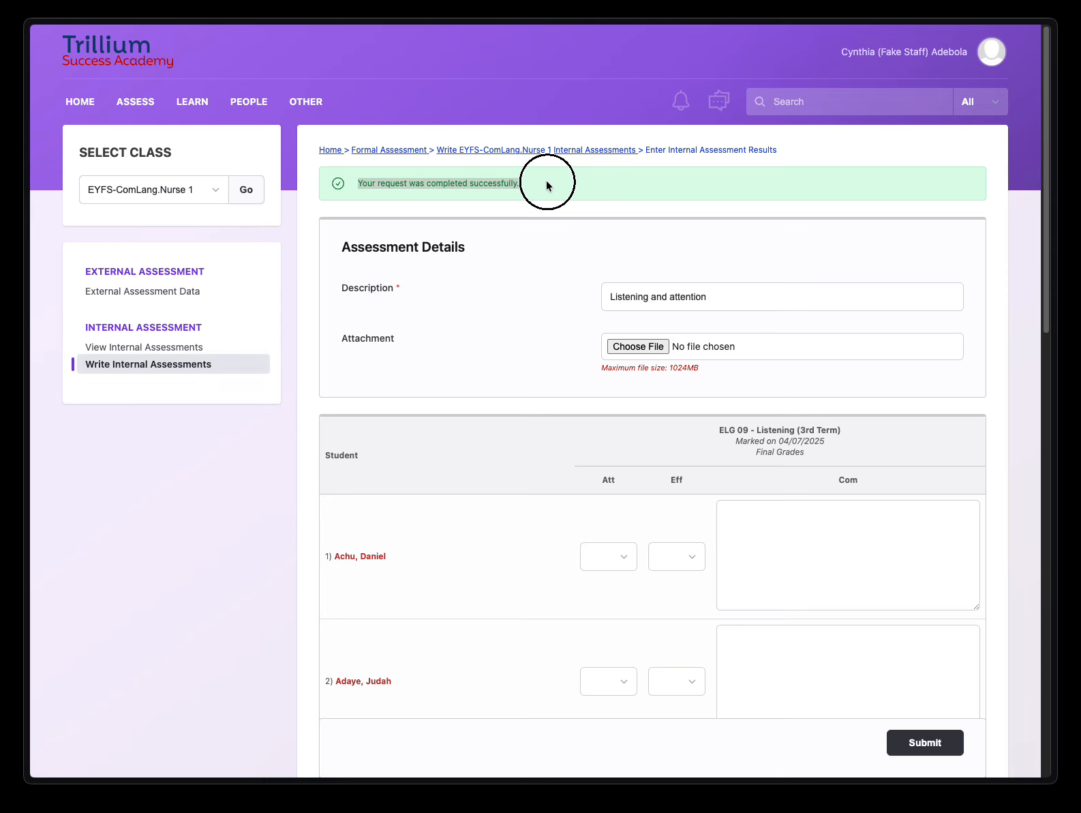
left_click(548, 184)
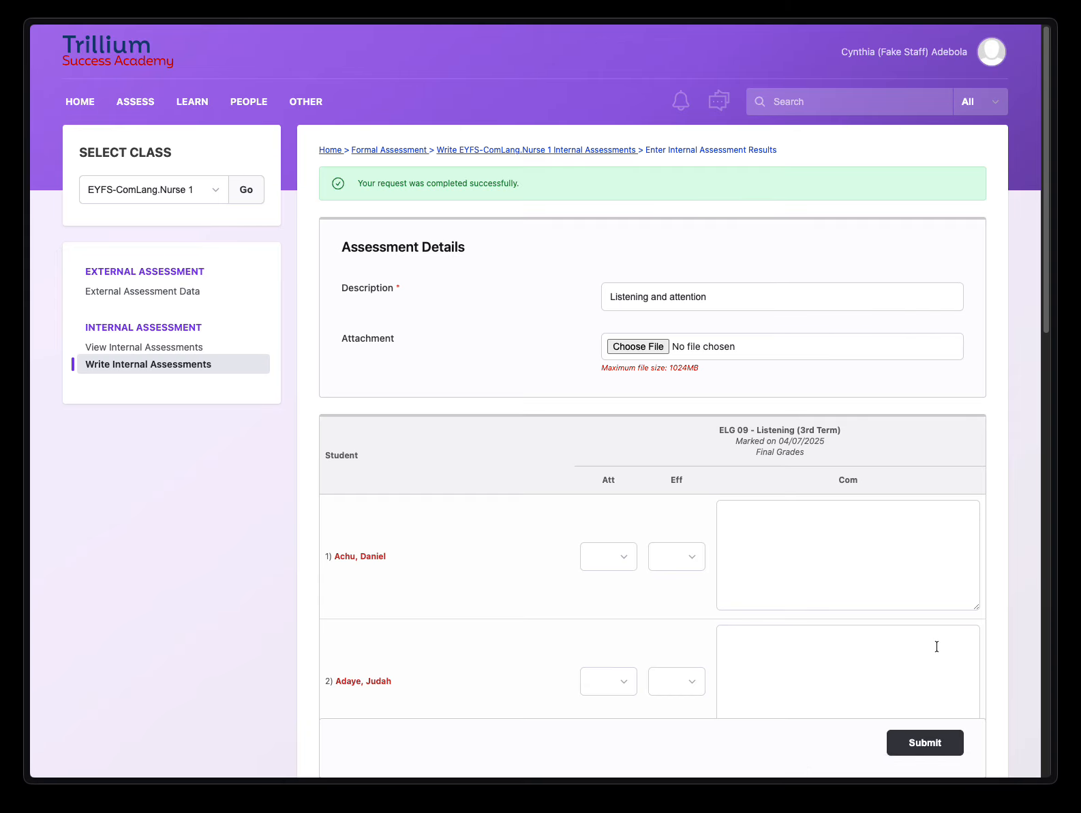
left_click(174, 196)
left_click(243, 190)
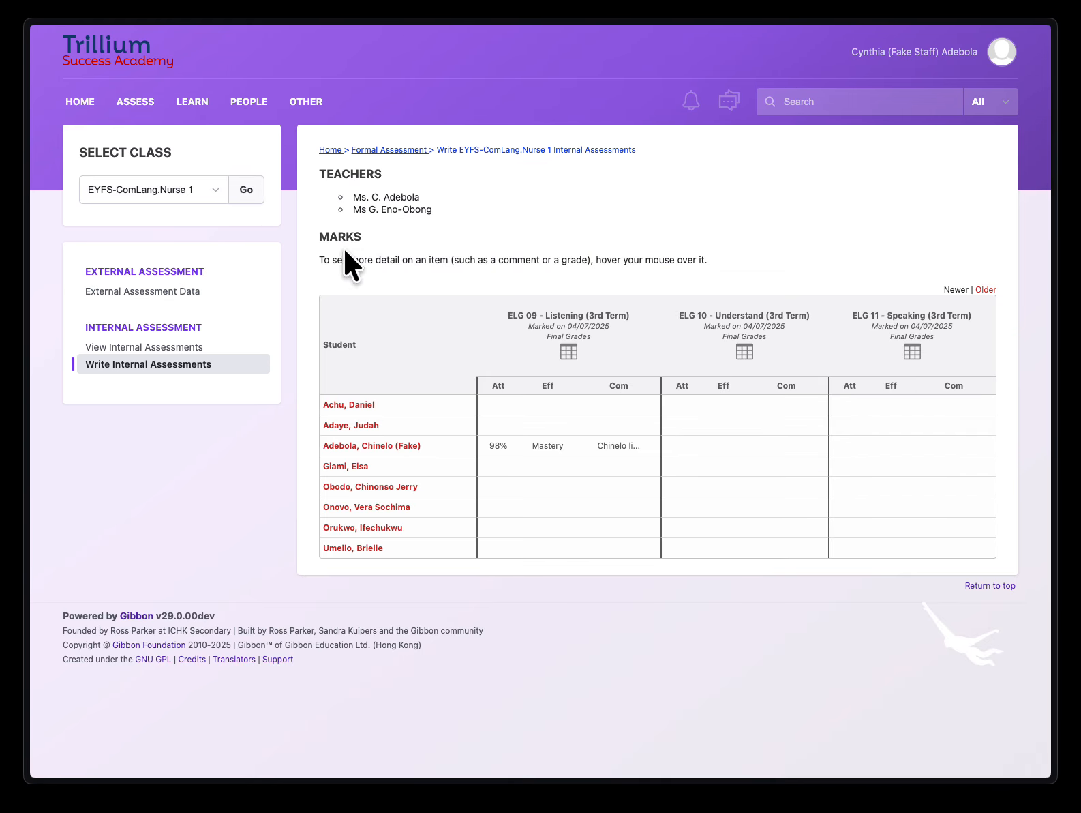
left_click(216, 198)
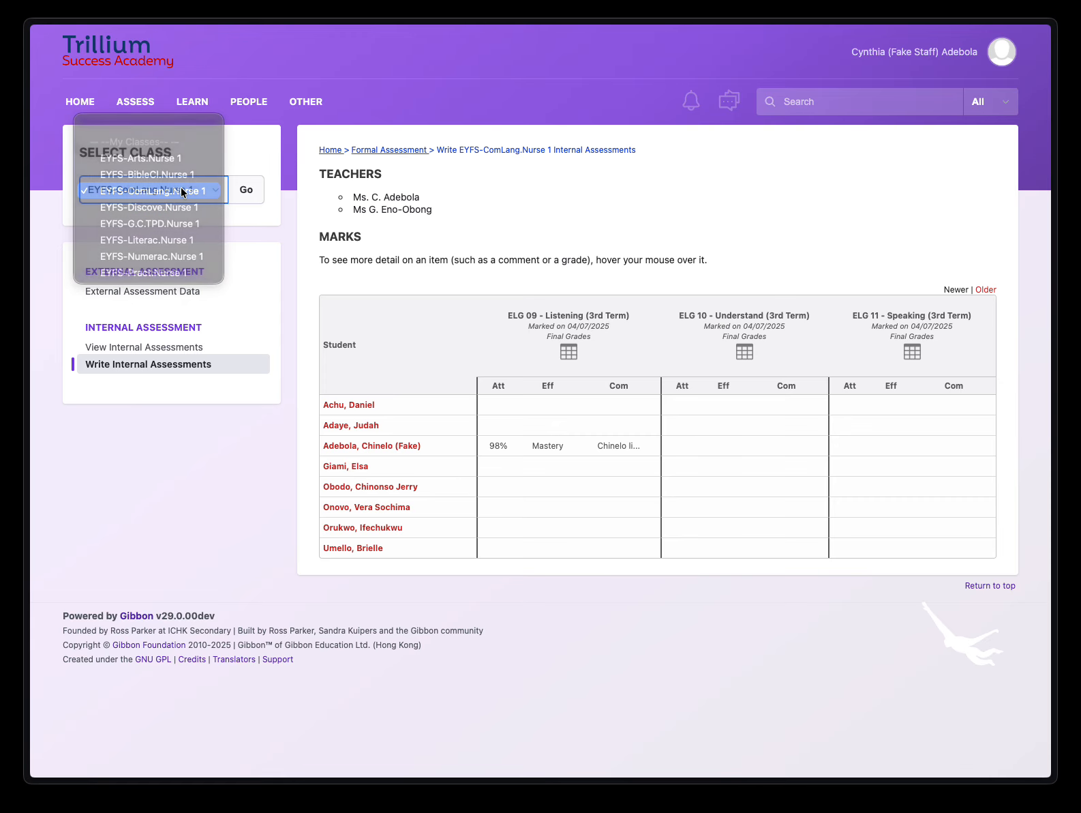
left_click(183, 192)
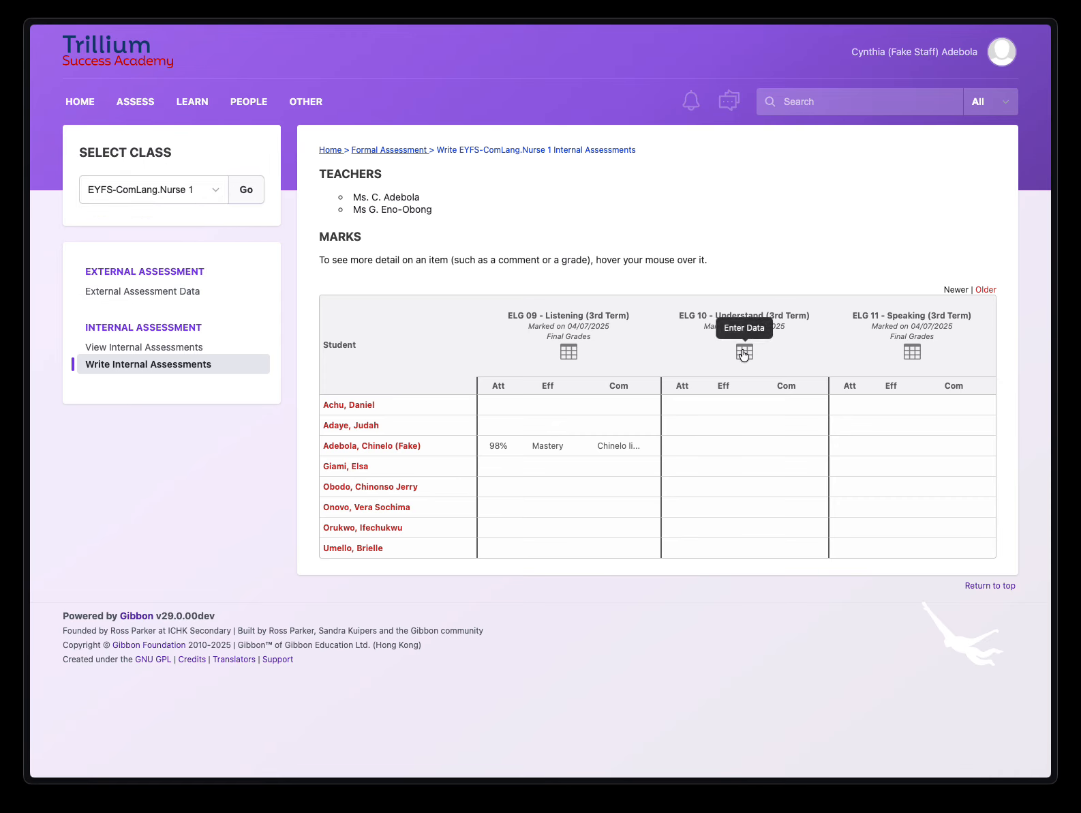
Step: Switch to the internal assessment marks of the EYFS-Pract.Nurse 1 class
left_click(157, 195)
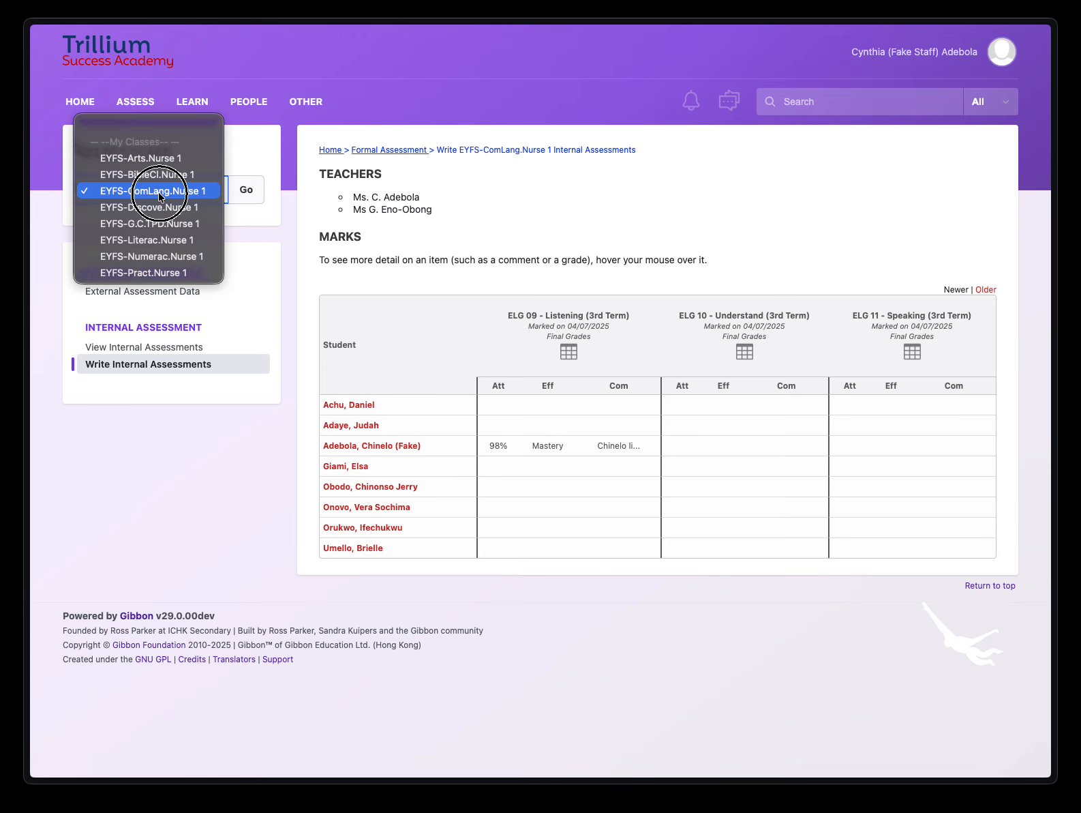
left_click(150, 273)
left_click(240, 189)
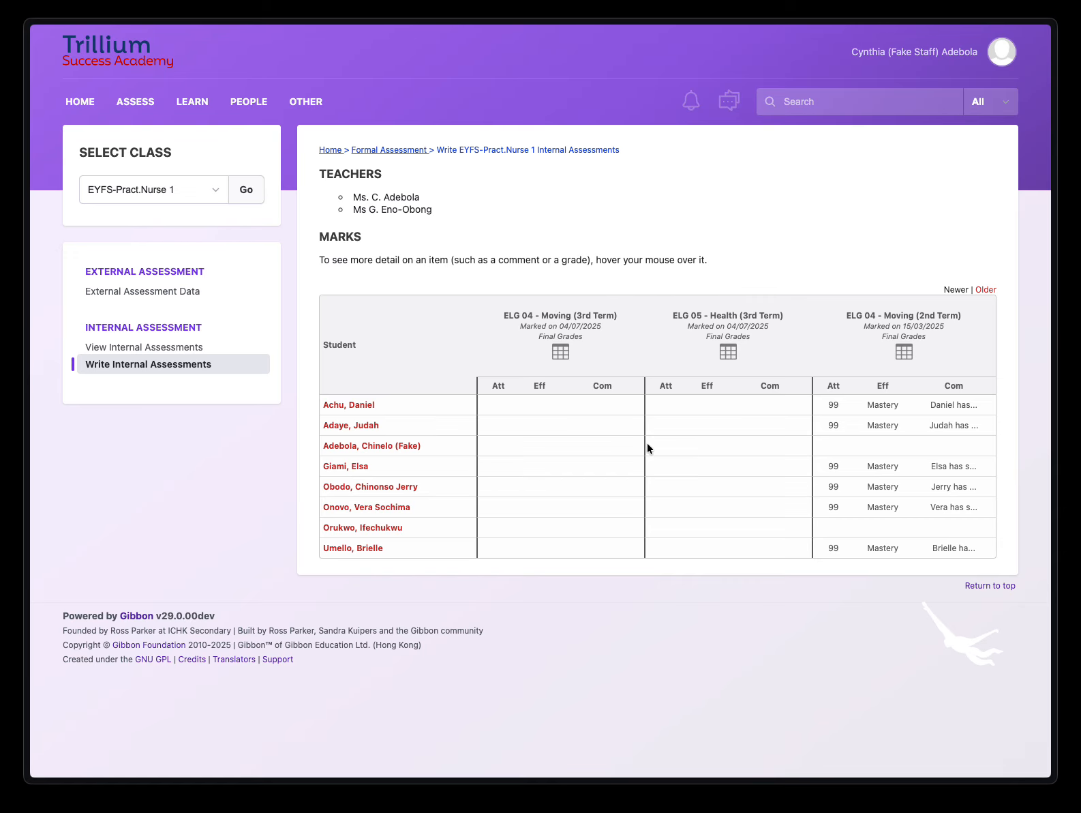
left_click(209, 187)
left_click(209, 222)
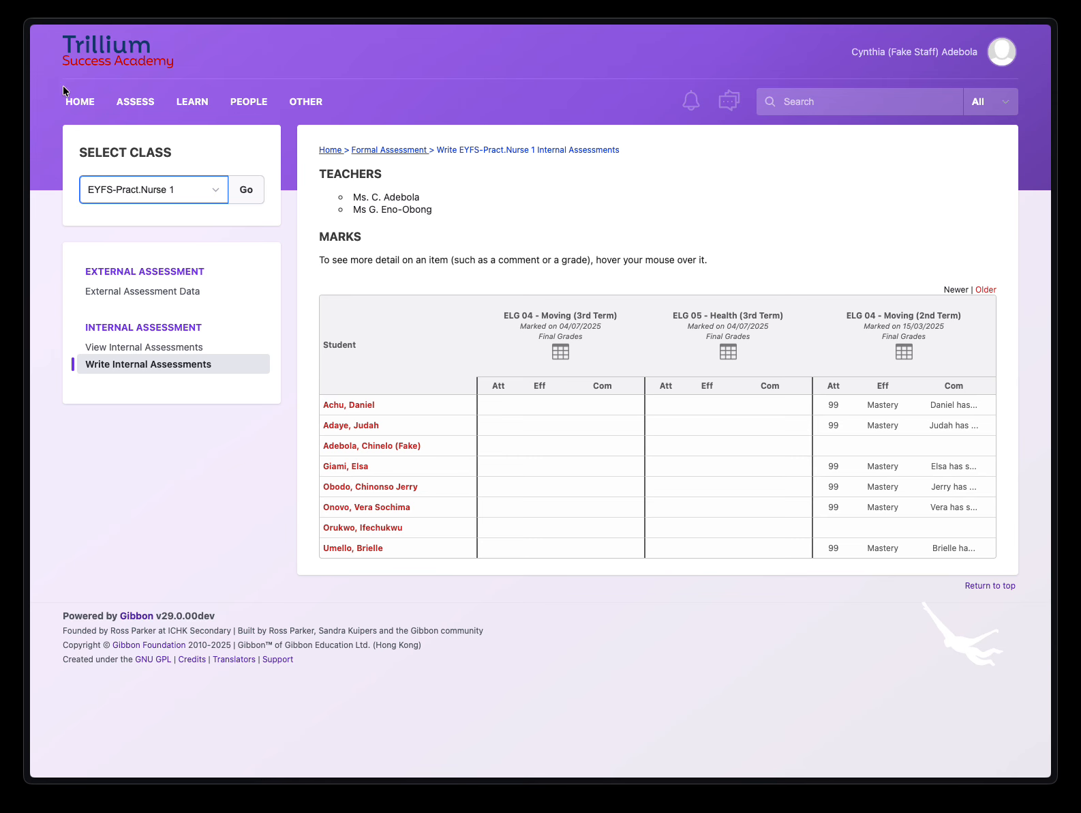
Step: Open My Reporting in the Reports module and review the Third Term Report's dates, comments deadline and Nursery 1 entry
left_click(79, 104)
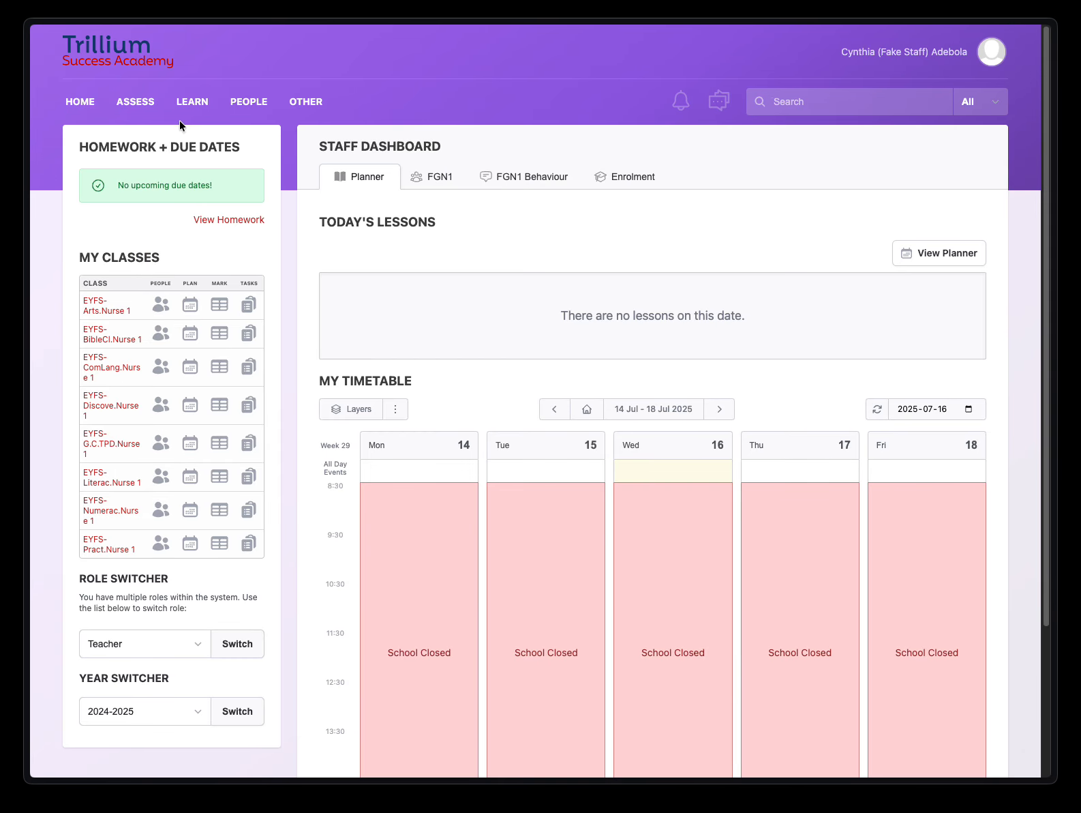
mouse_move(155, 108)
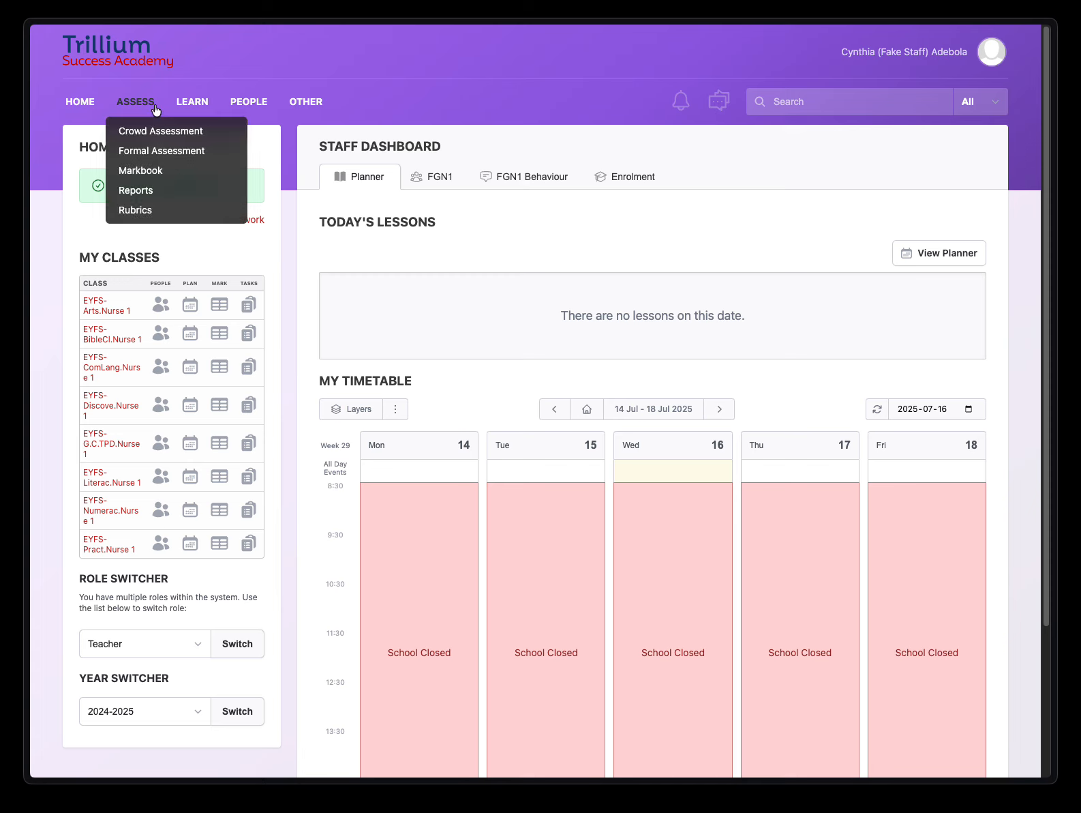
left_click(141, 194)
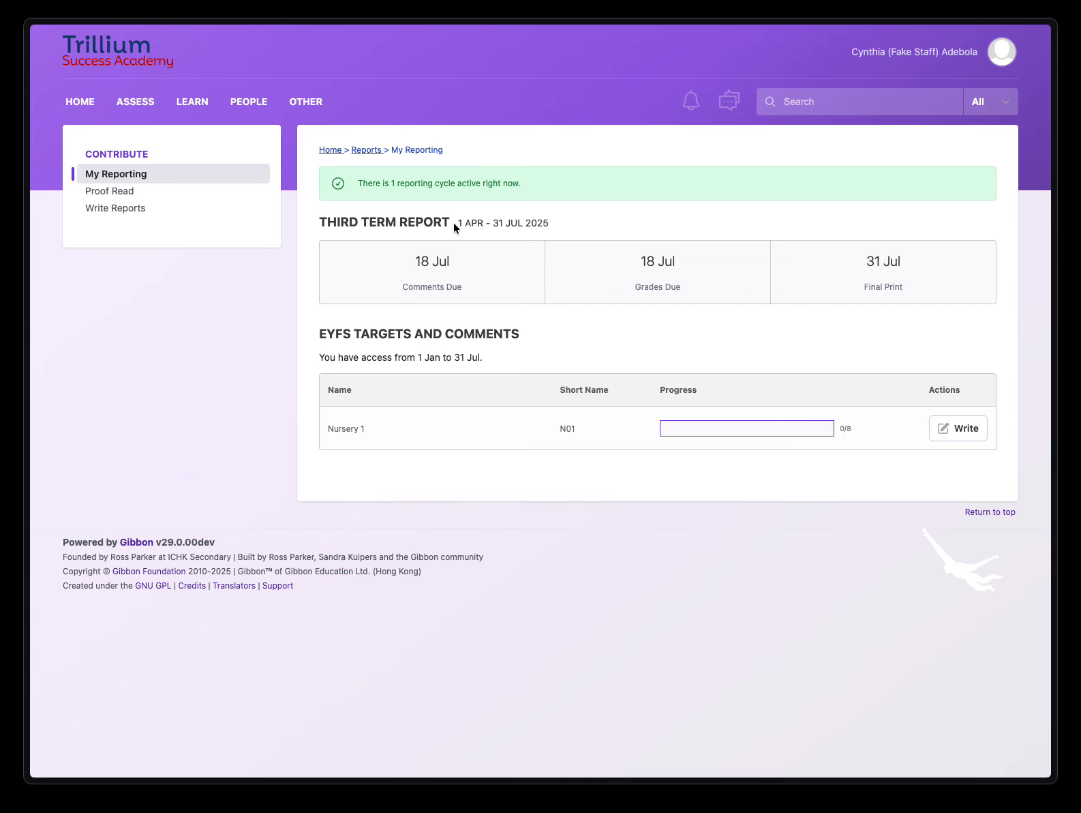
left_click_drag(456, 224, 565, 228)
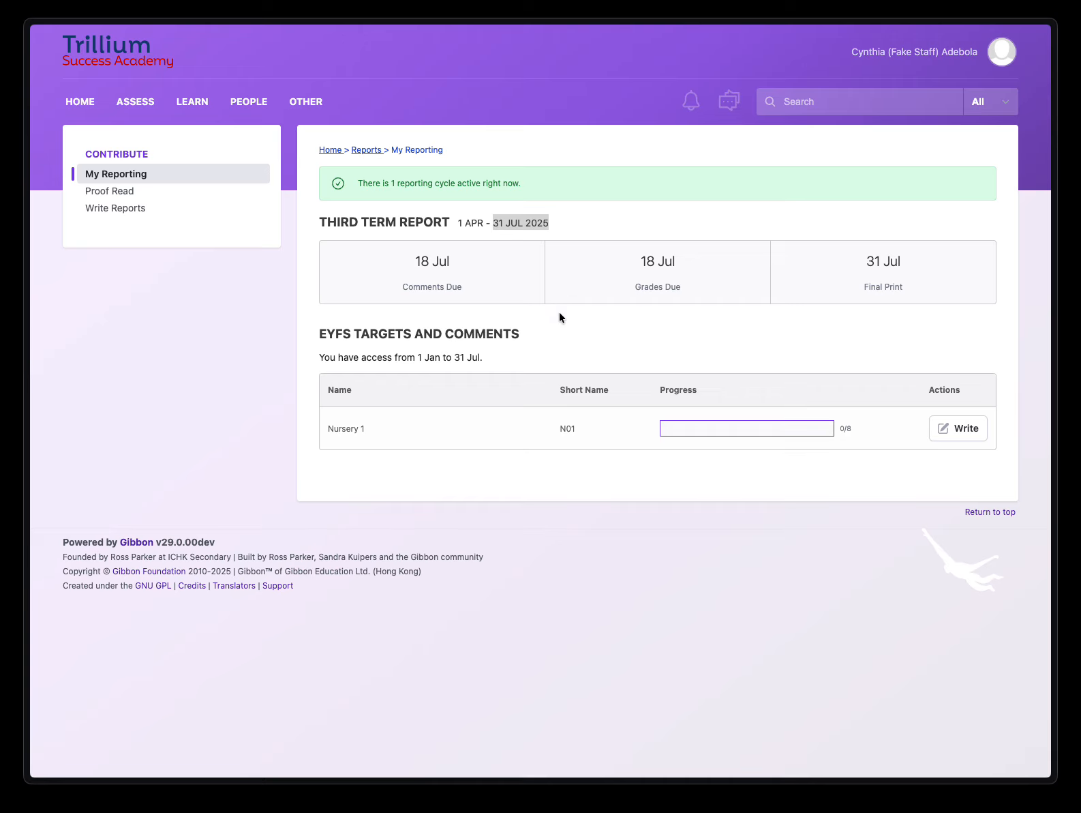
left_click_drag(410, 266, 475, 270)
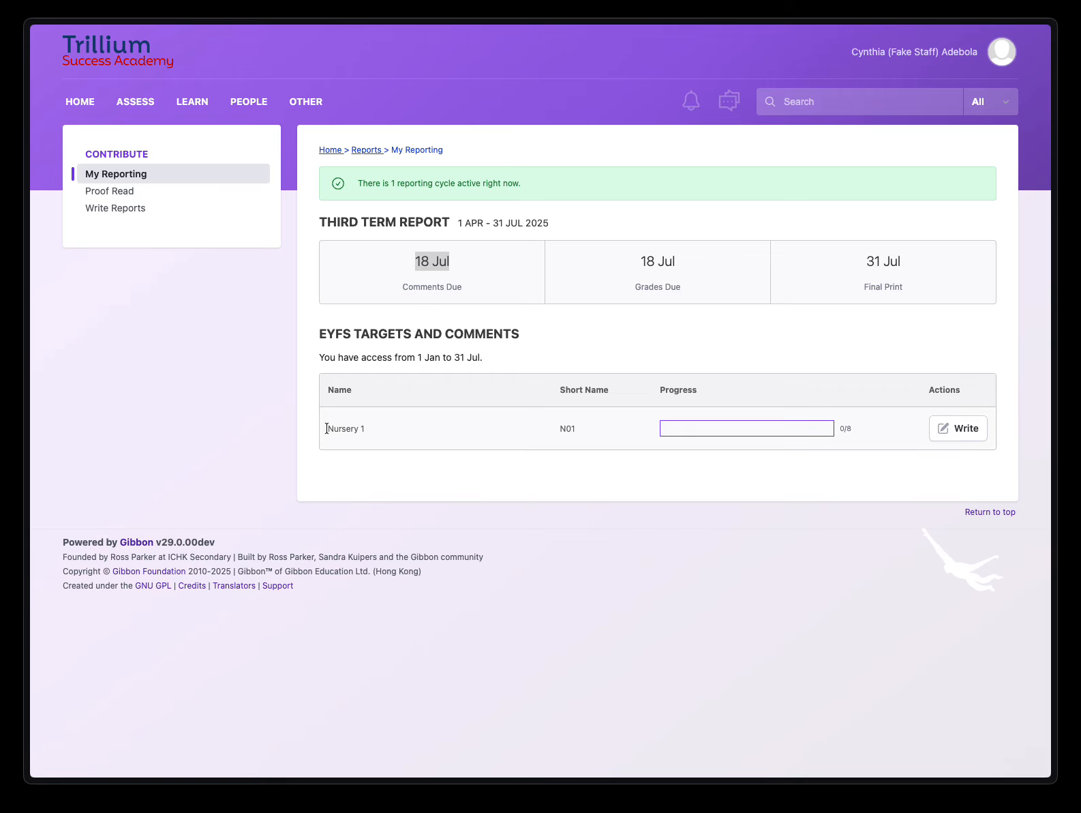
left_click_drag(326, 428, 364, 436)
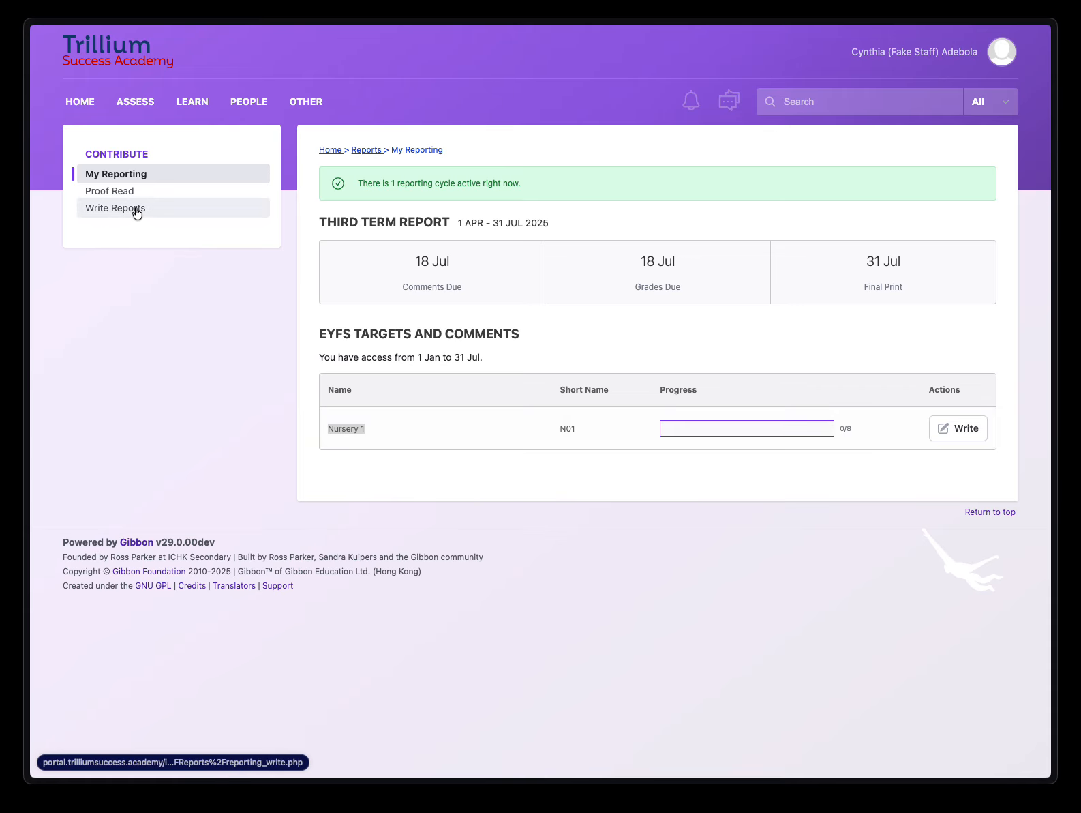
Step: Open report writing for Nursery 1, and view the N00 Pre Nursery scope to check its editing access
left_click(946, 426)
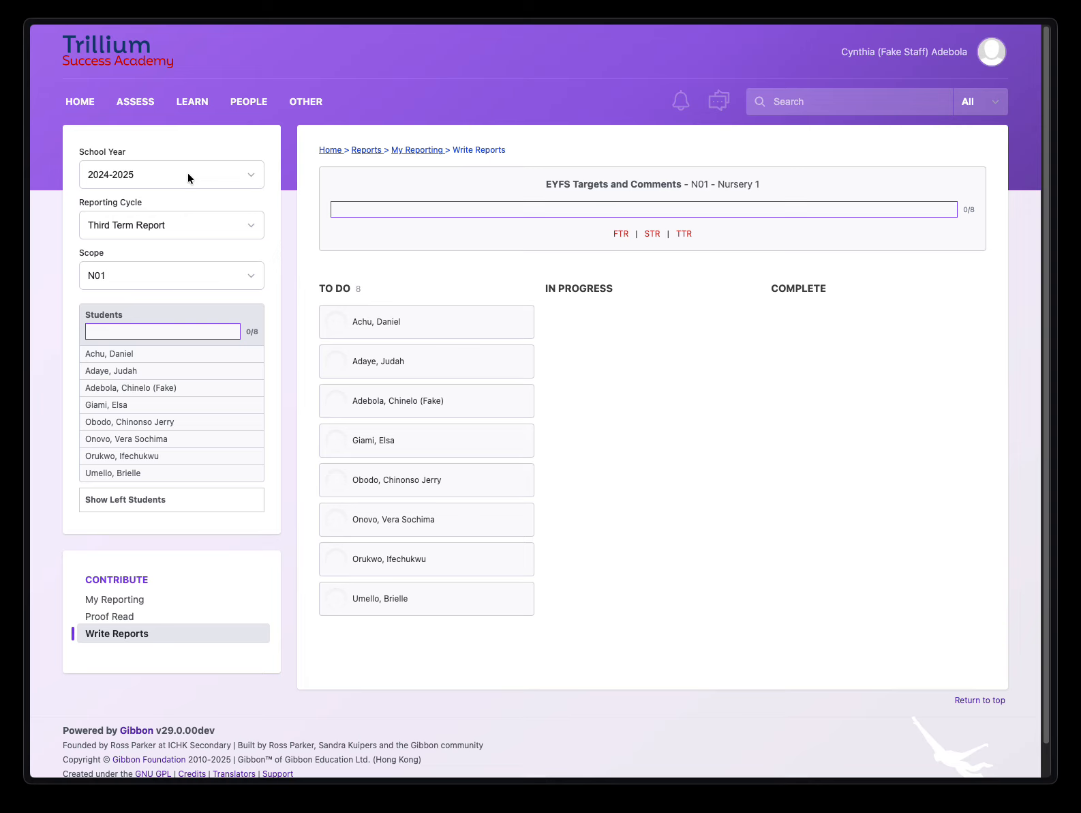
left_click(131, 272)
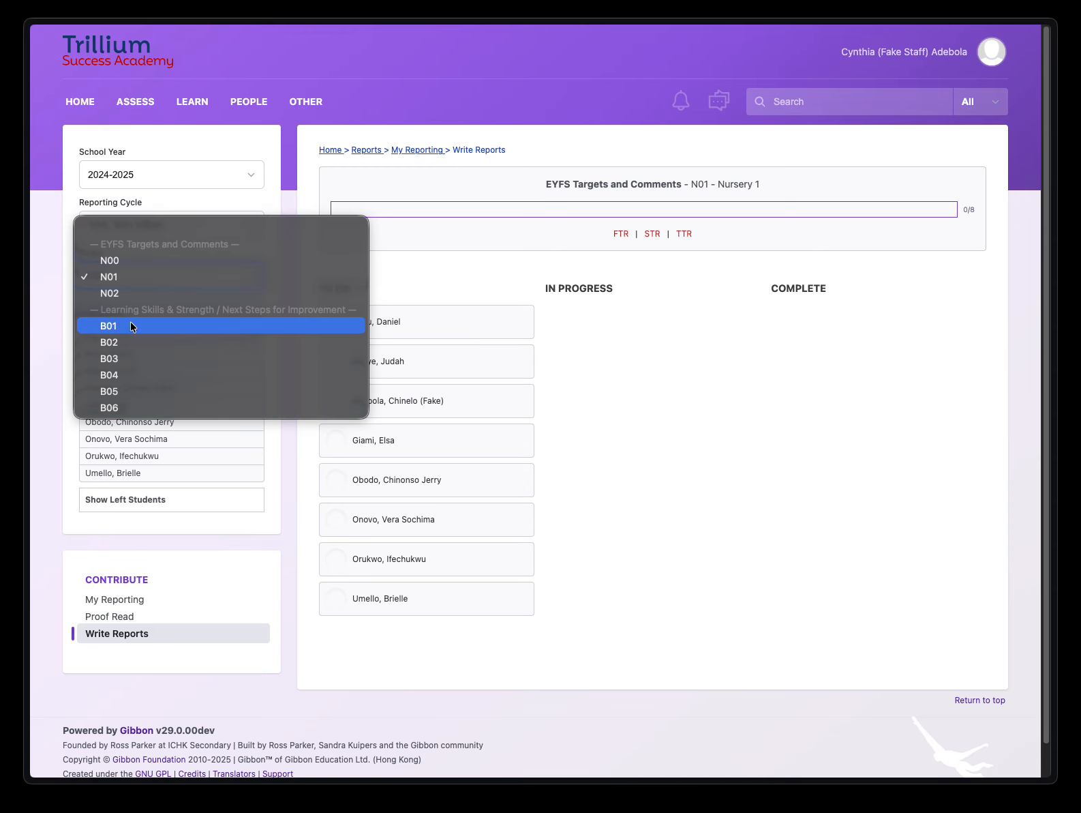
left_click(139, 260)
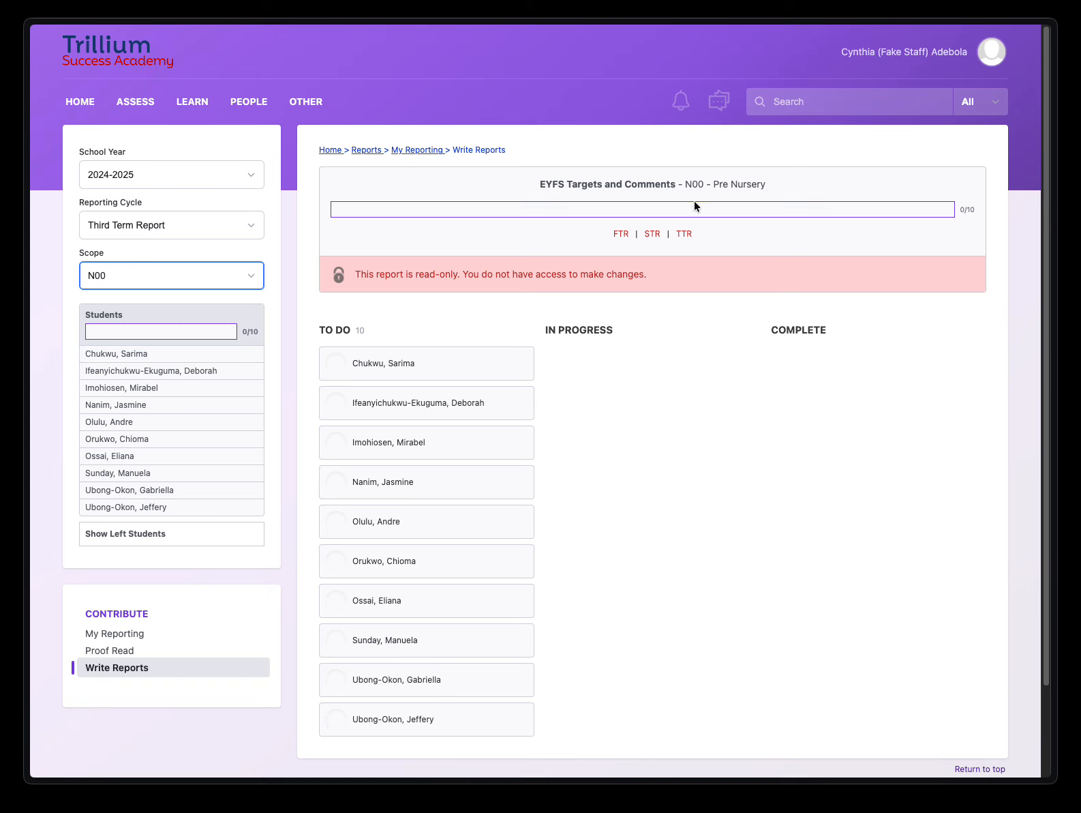
left_click_drag(713, 184, 791, 184)
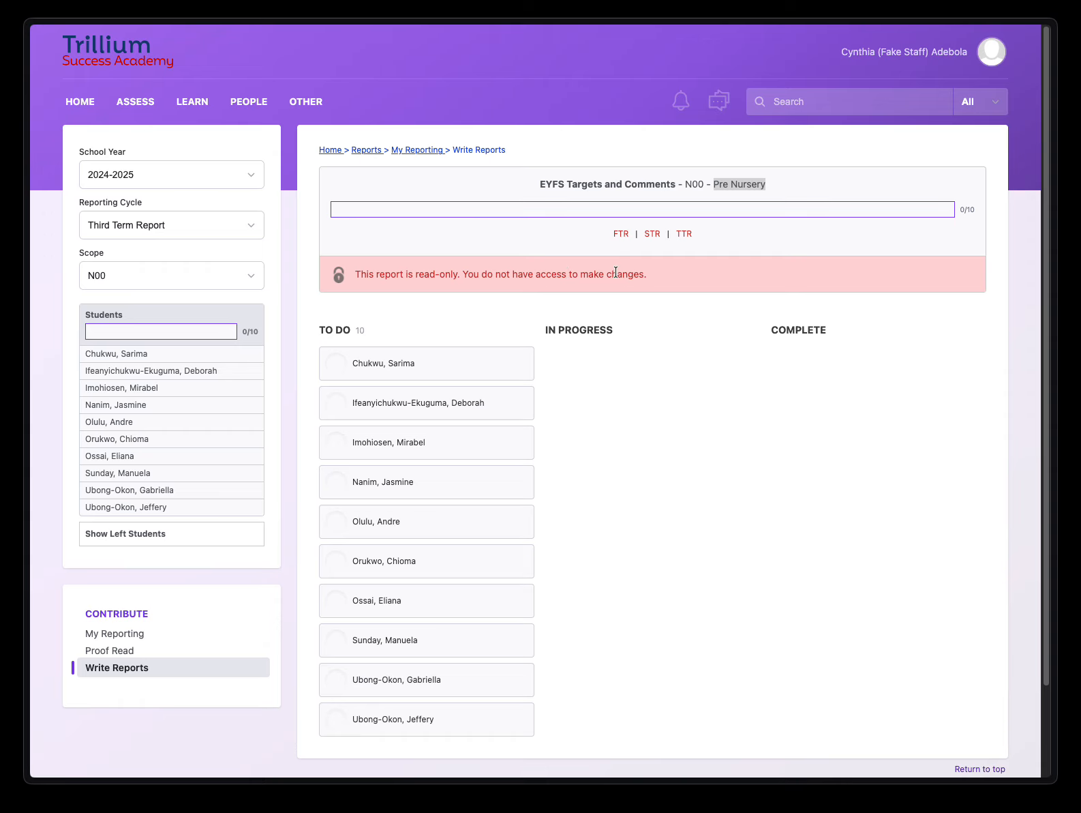
left_click(582, 275)
triple_click(358, 277)
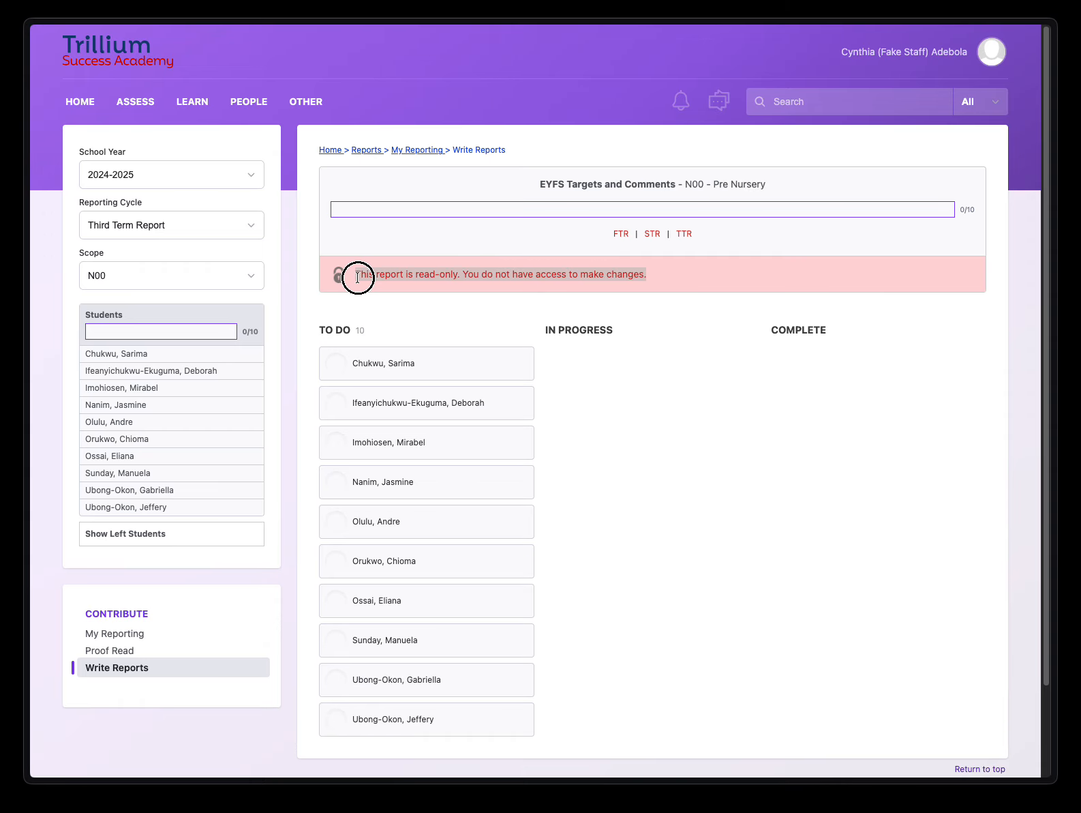
Step: Return to the N01 scope and open the first listed student's report to examine the Class Teachers Comment form
left_click(128, 268)
left_click(123, 289)
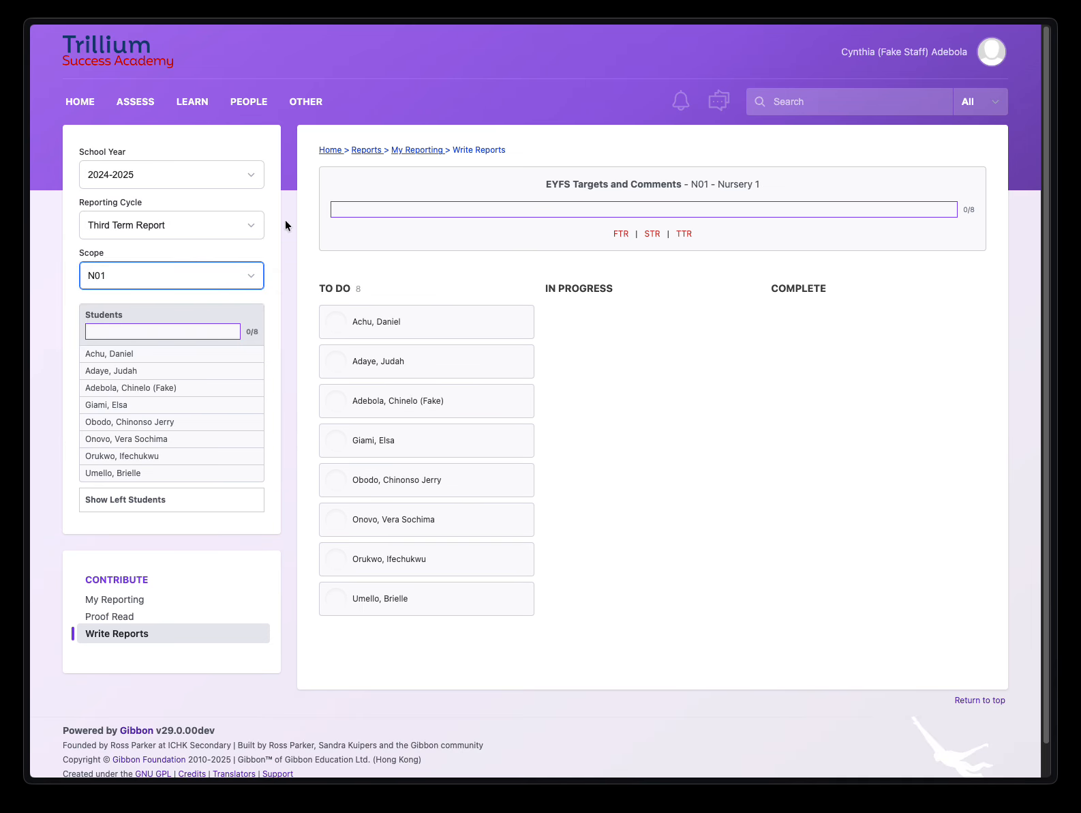
left_click(379, 332)
scroll(386, 322, "down", 3)
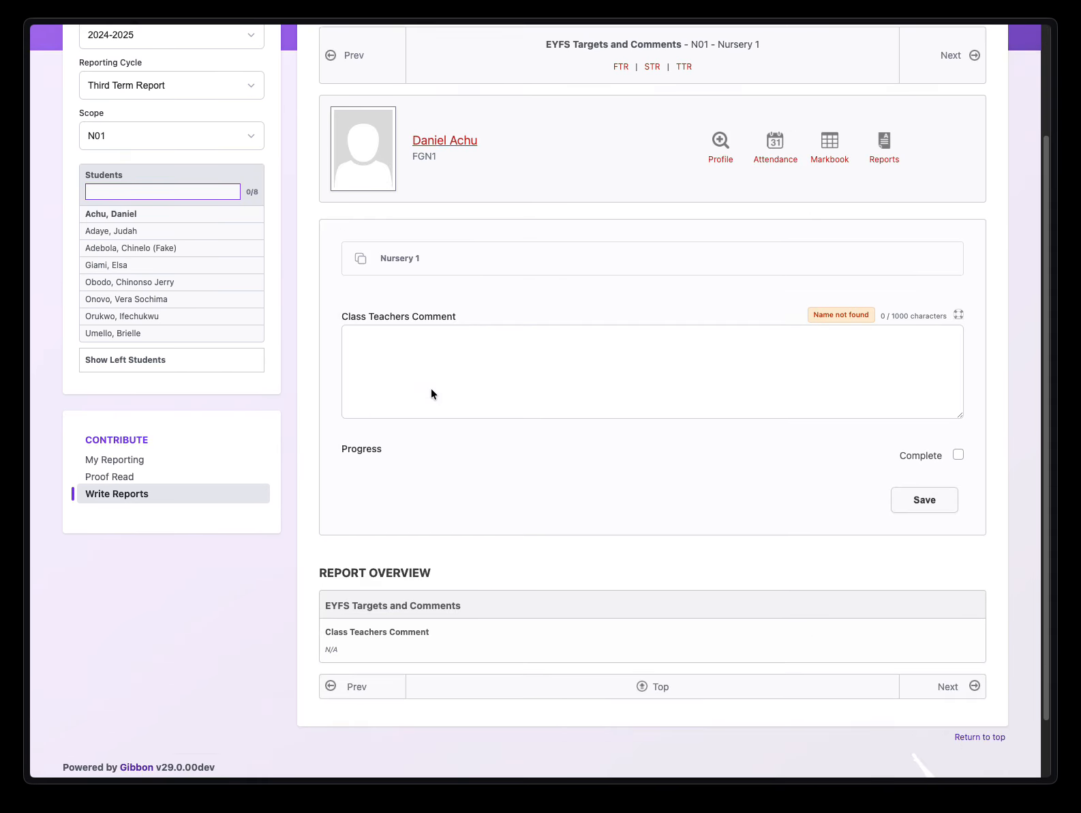
scroll(372, 225, "up", 3)
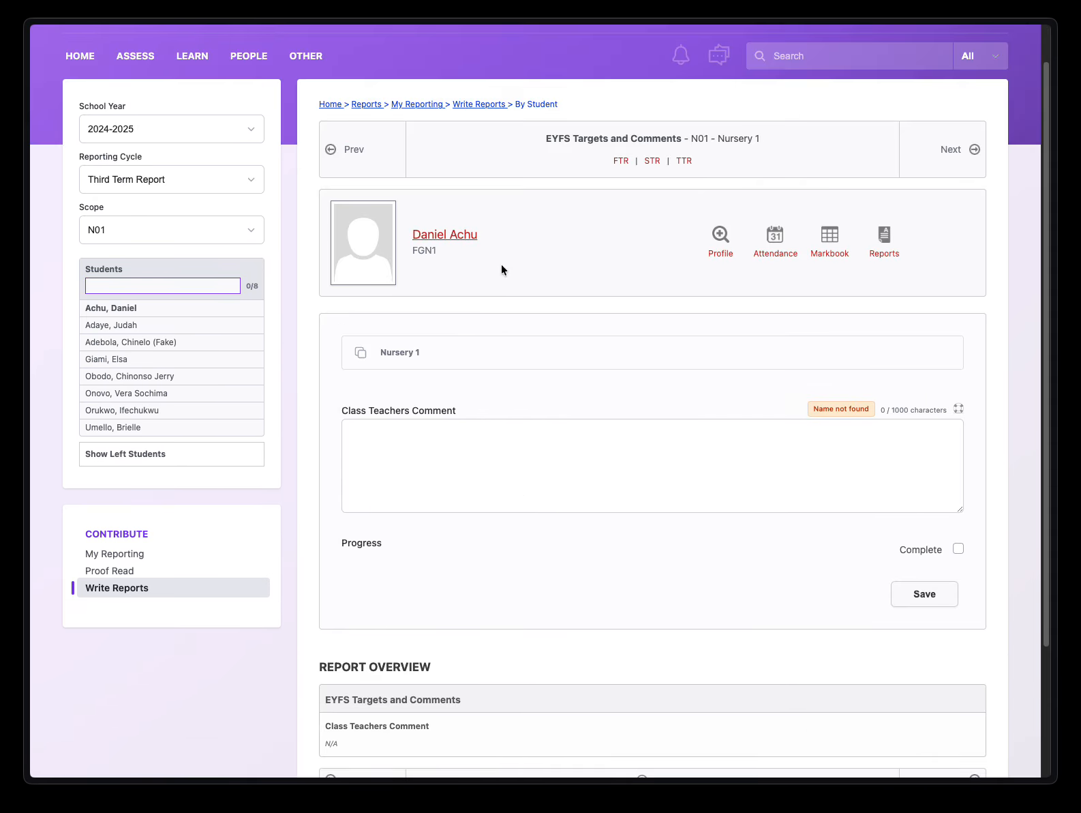
Step: Enter the fake student's teacher comment: first name plus "has behaved her self all through out 3rd Term. We are happy to see her grow!"
left_click(148, 349)
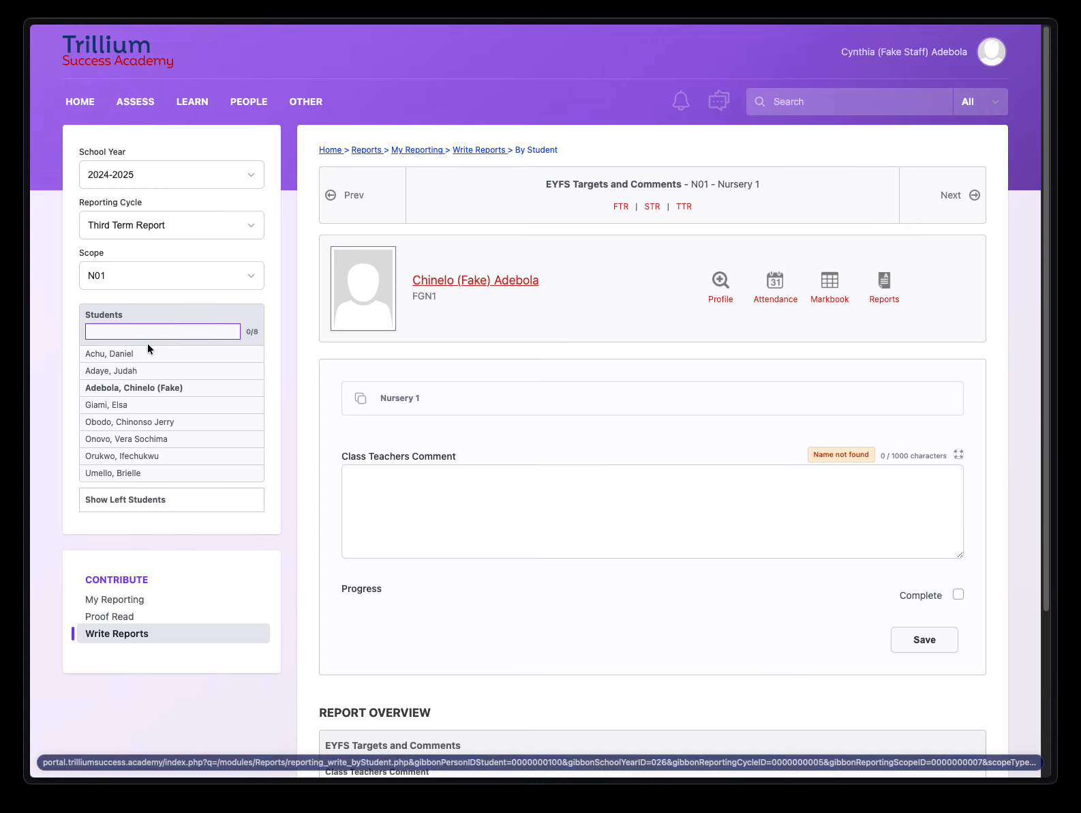
scroll(487, 441, "down", 1)
left_click(492, 411)
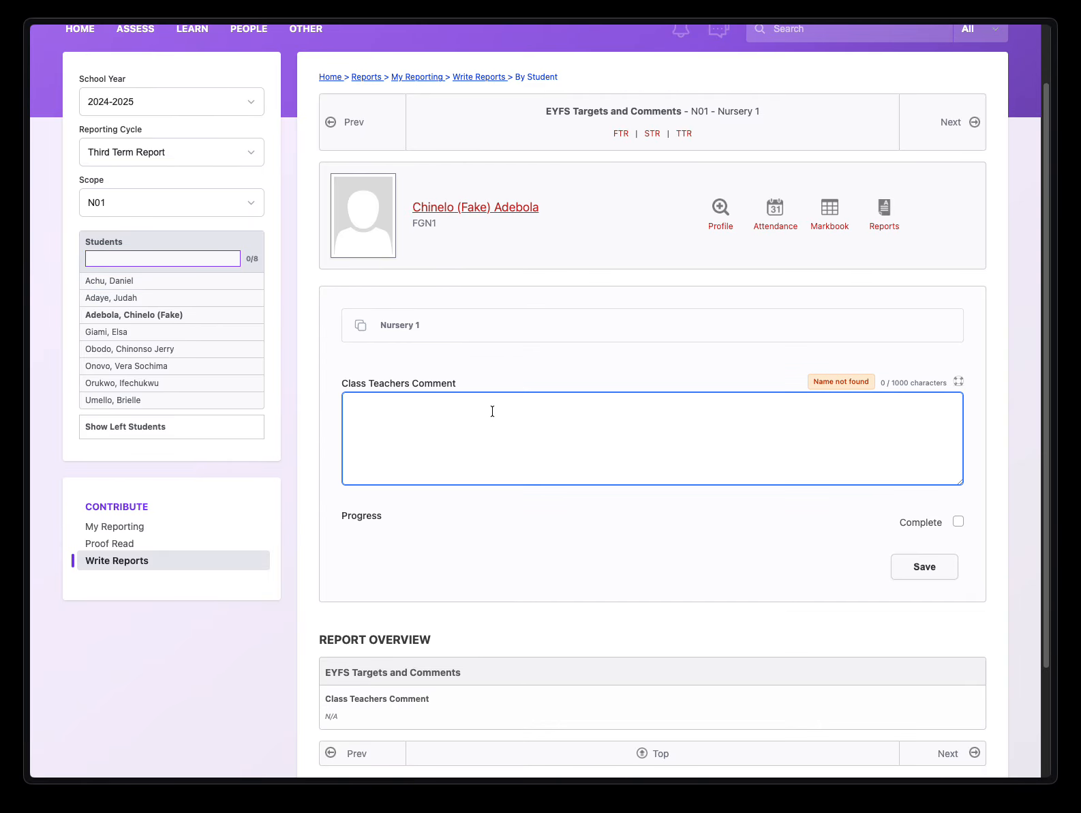
type("Chin")
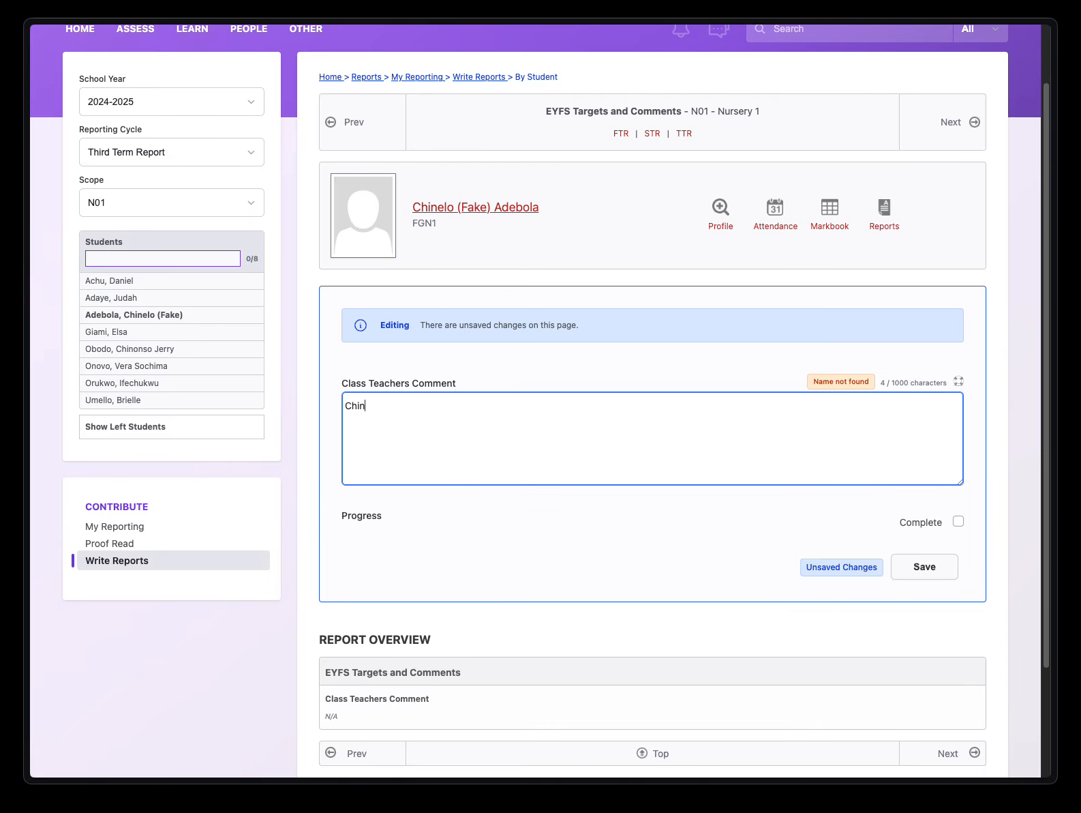
type("elo has behaved her se")
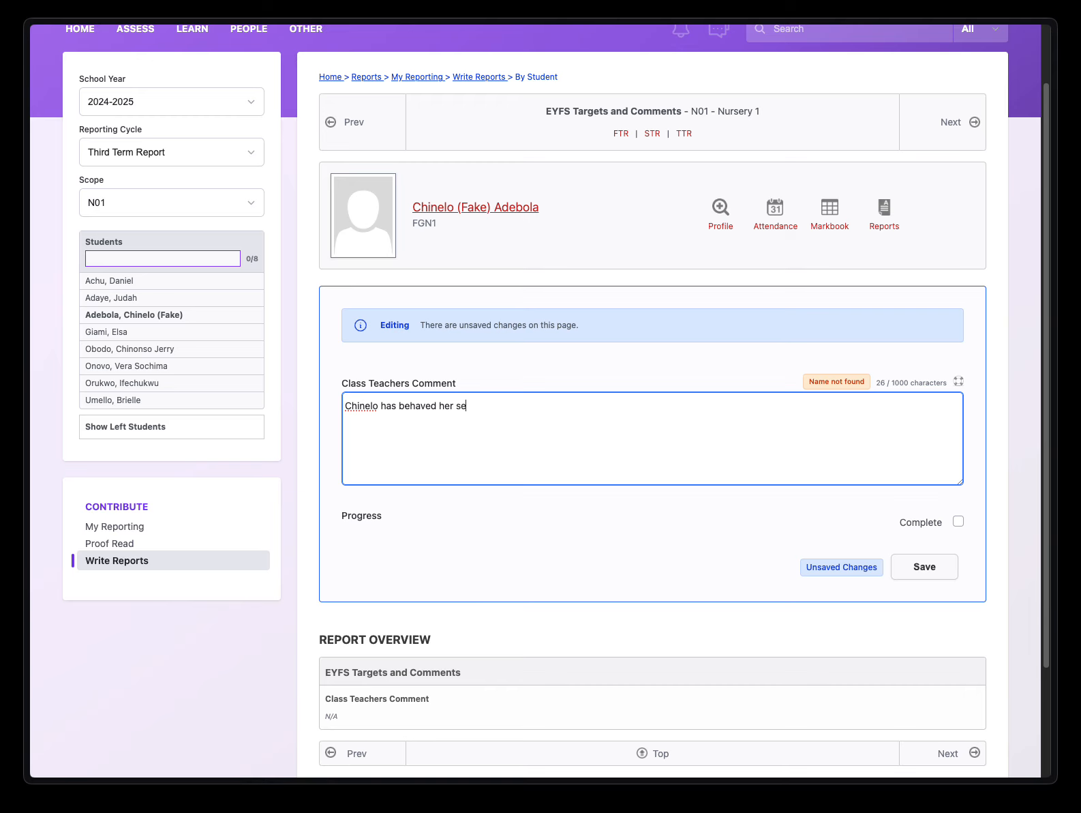
type("lf all through out 3rd Term. We a")
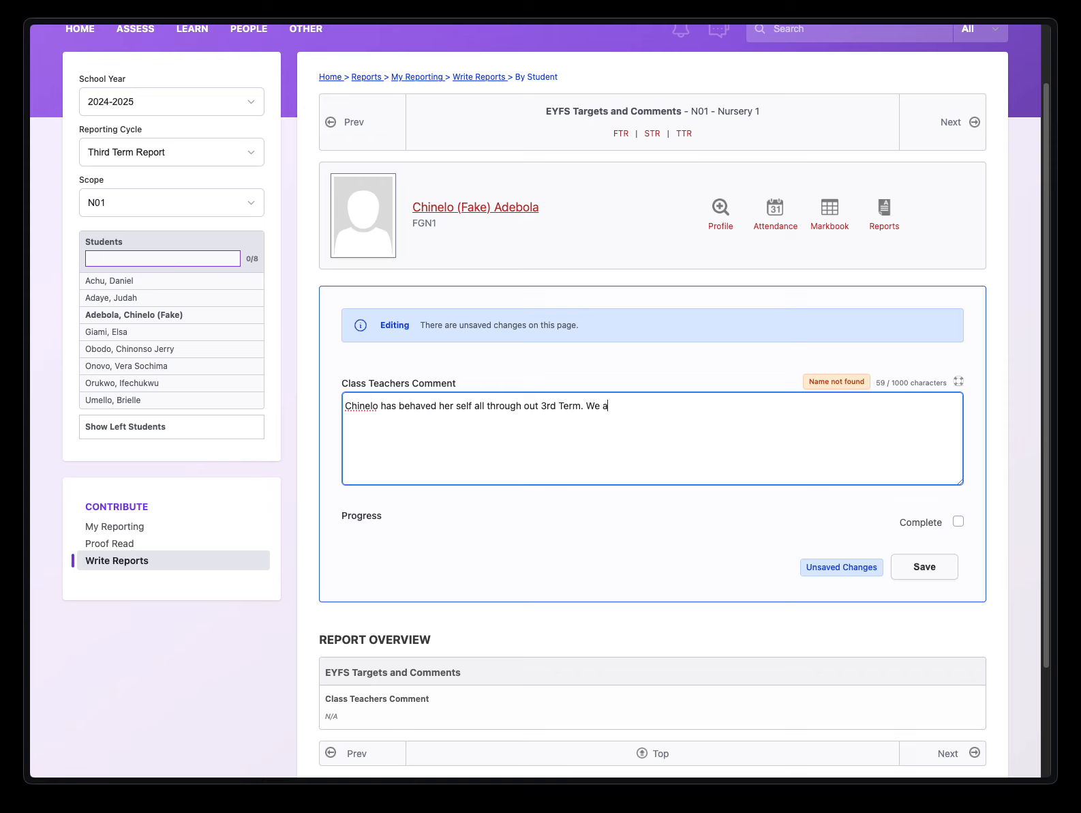
type("re happy to see her grow!")
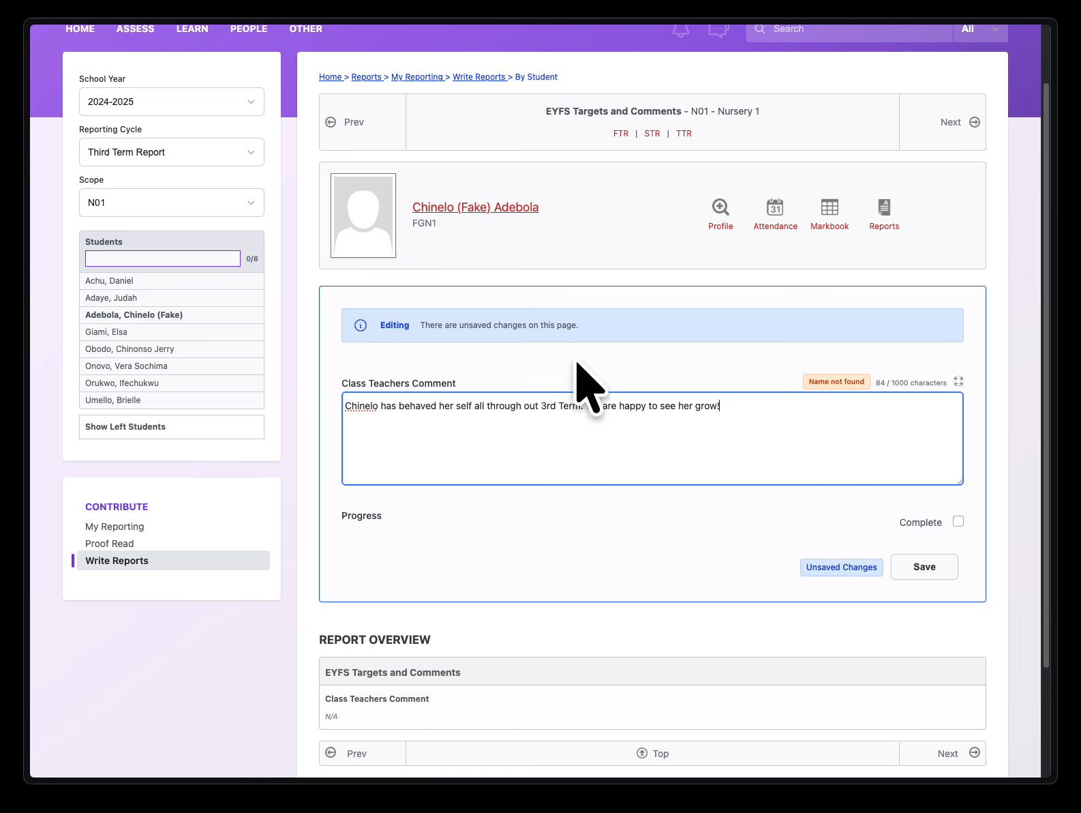
Step: Mark the fake student's report comment as complete, and save it while advancing to the next student
left_click(958, 521)
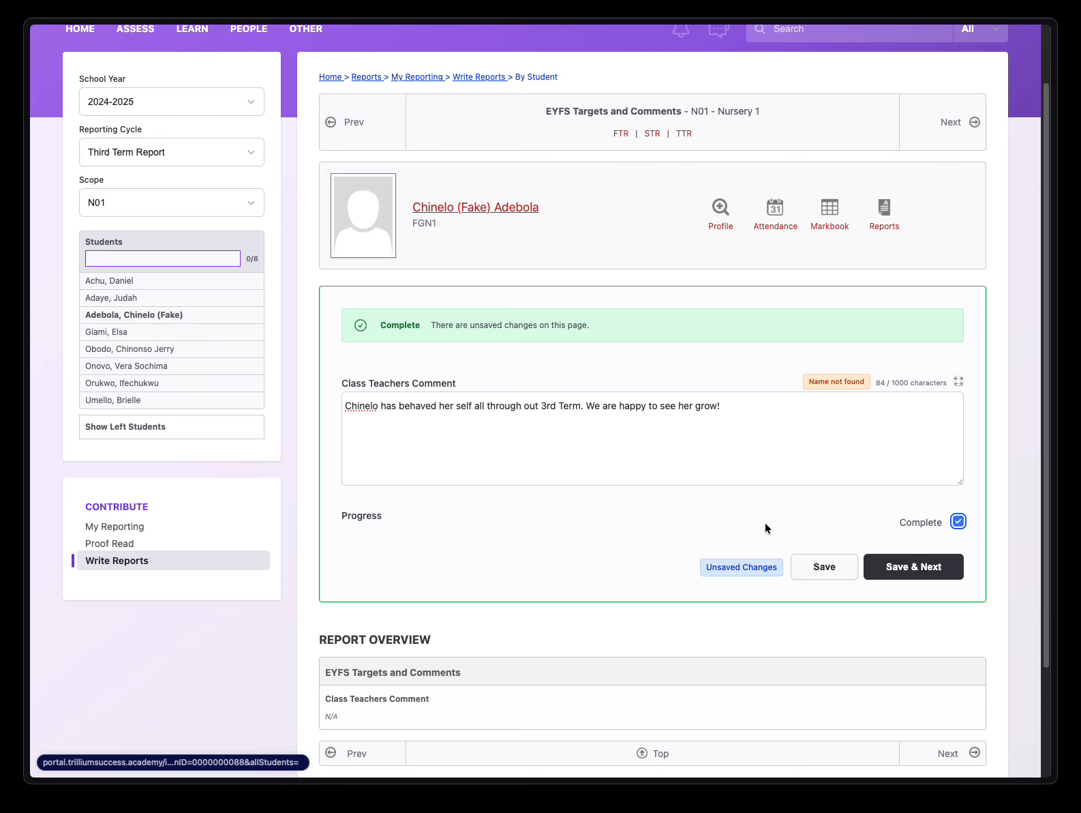
left_click(897, 567)
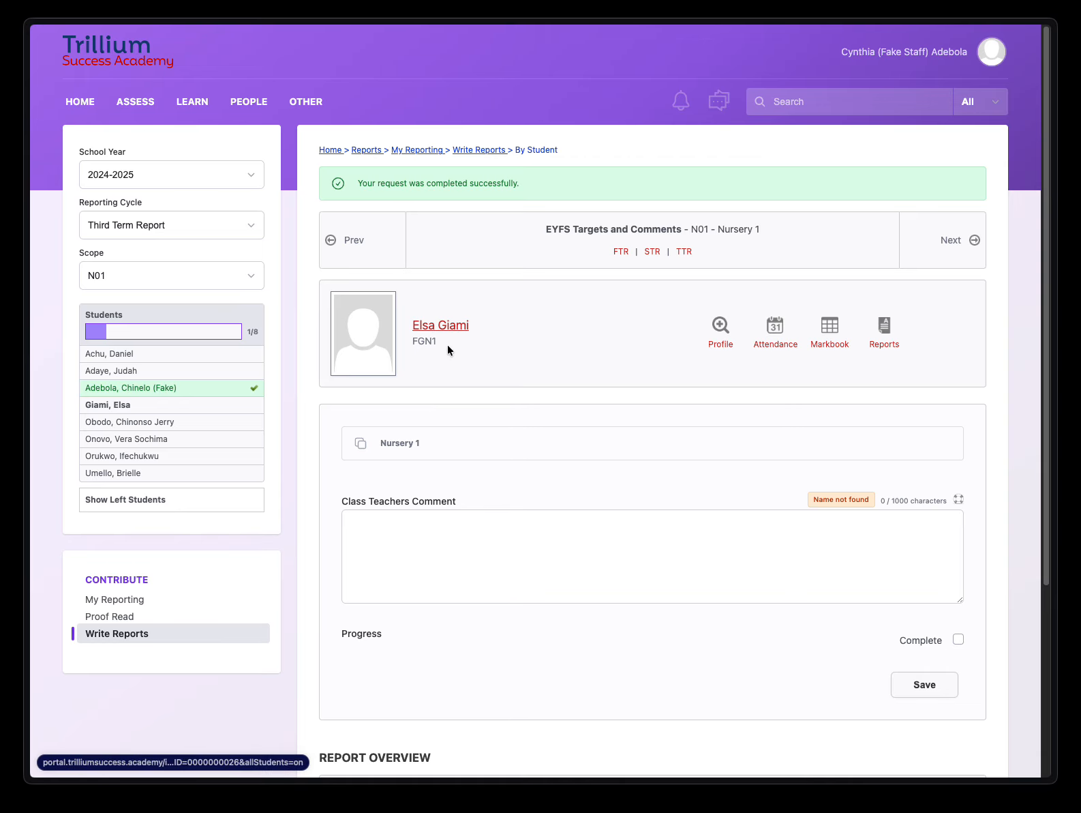
scroll(490, 471, "down", 2)
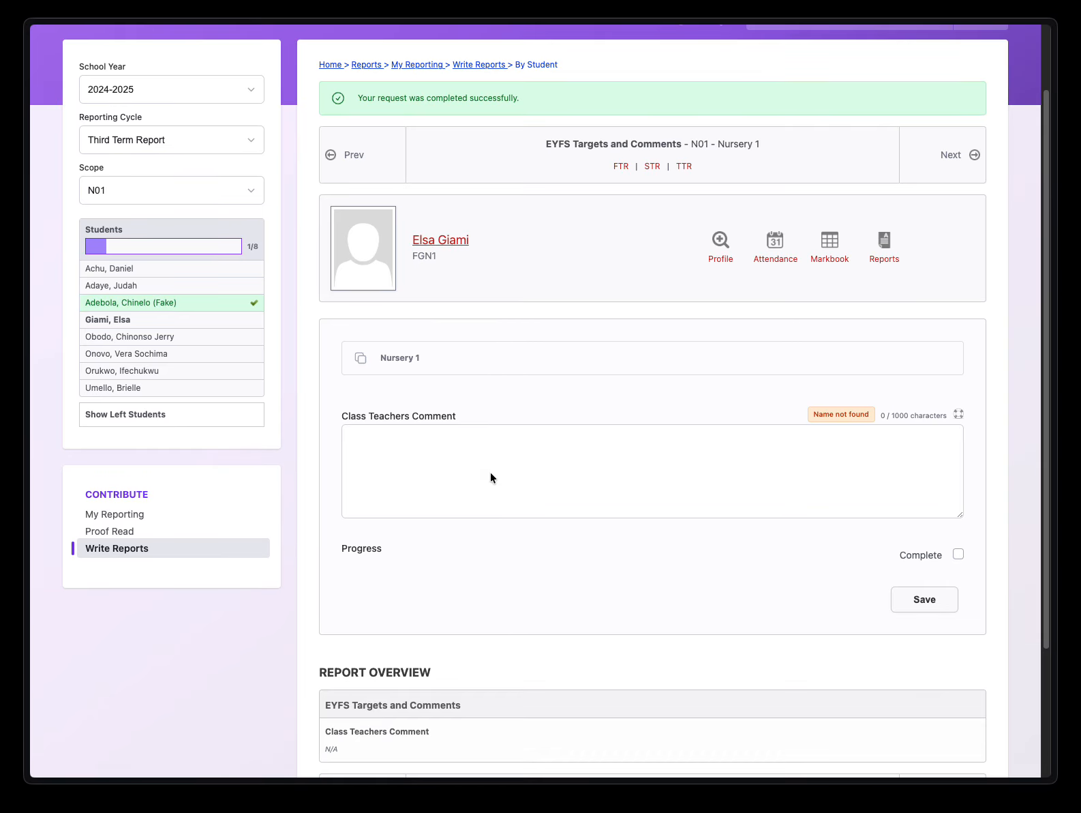
Step: Reopen the fake student's report and compare the saved Class Teachers Comment with its entry in the Report Overview
left_click(168, 306)
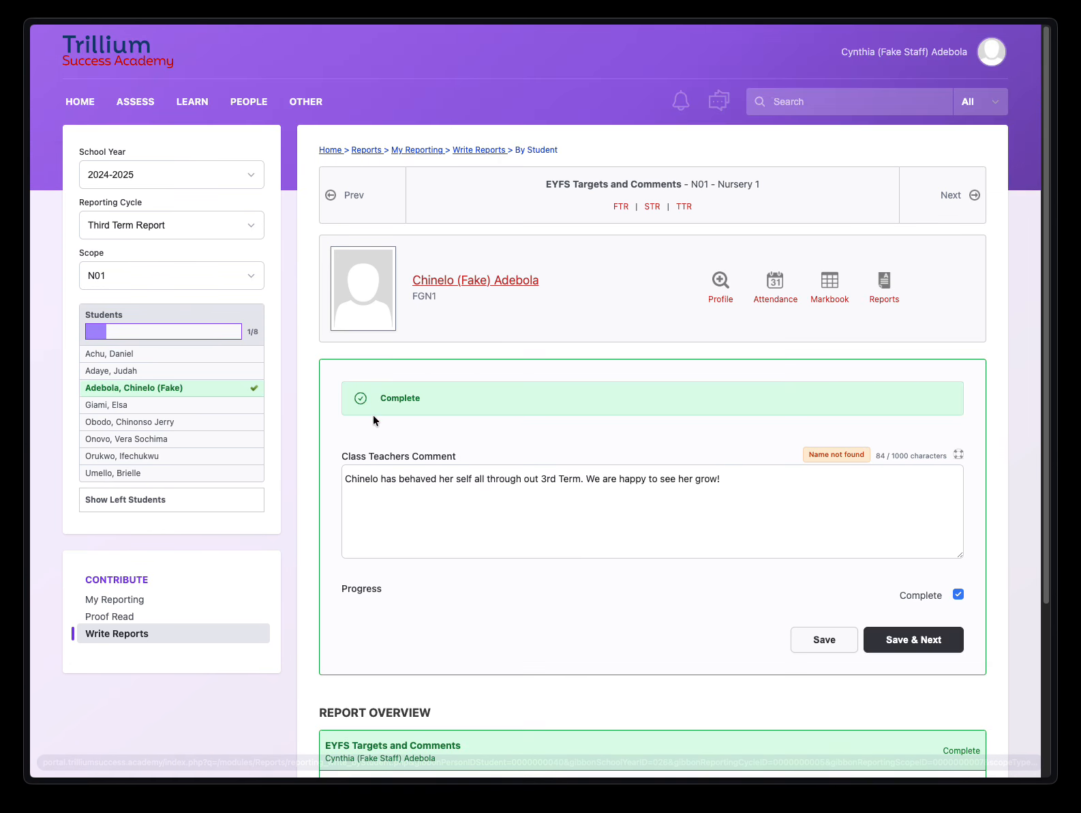
scroll(382, 409, "down", 5)
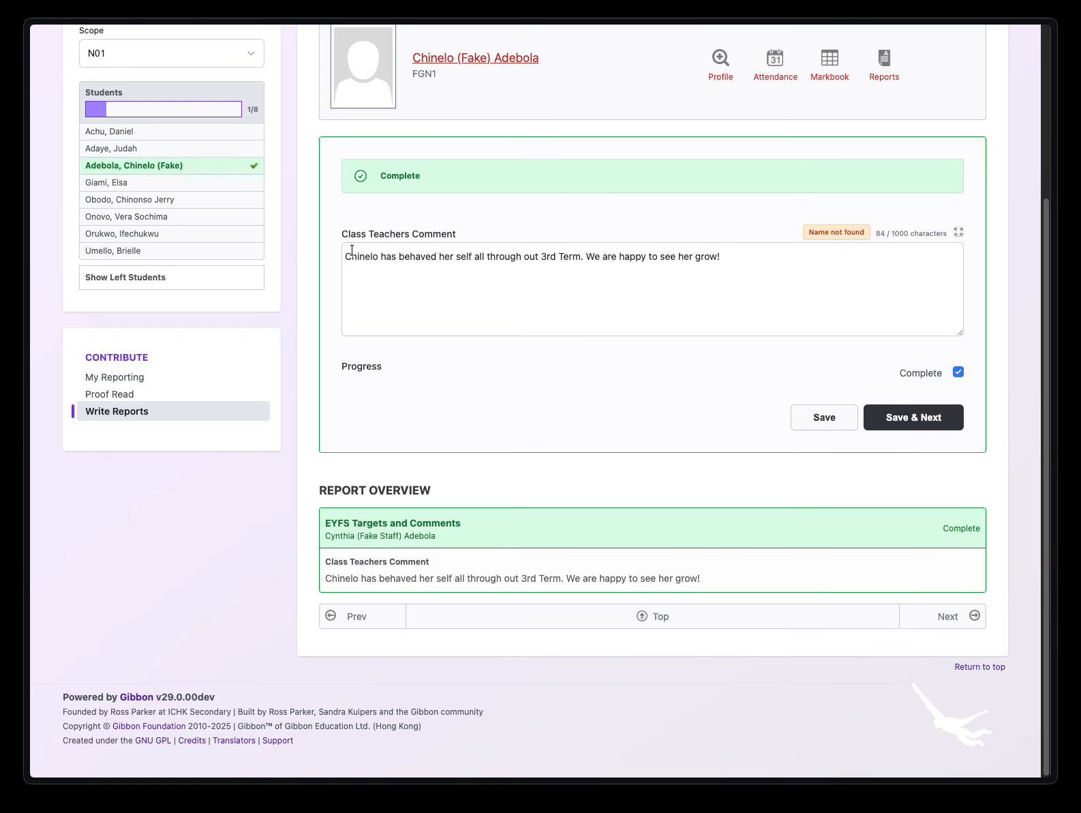
left_click_drag(346, 256, 741, 250)
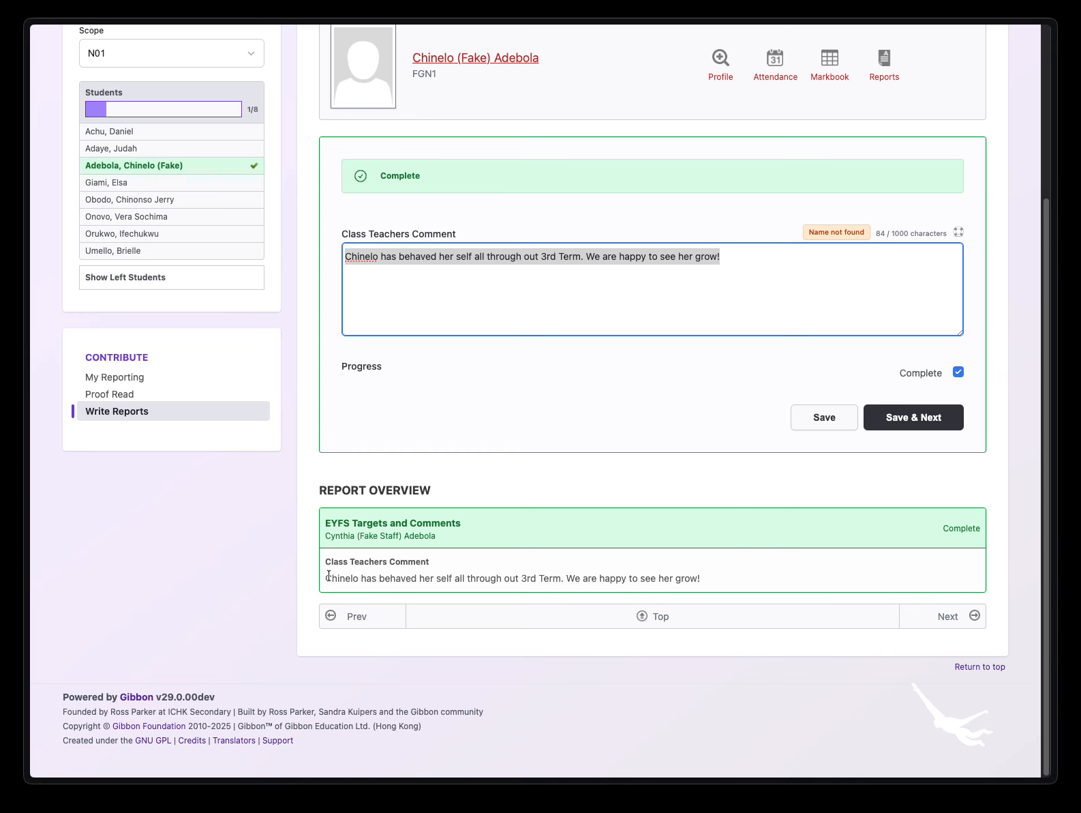
left_click_drag(327, 577, 700, 579)
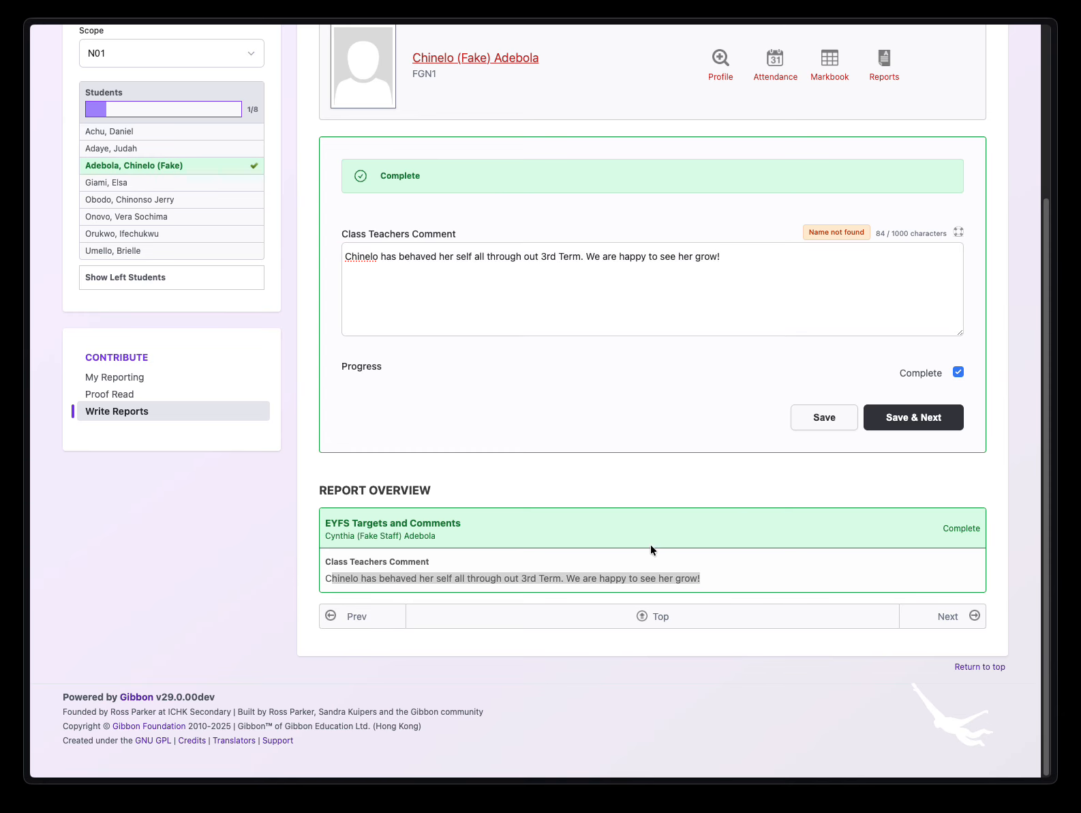
scroll(593, 512, "up", 3)
scroll(593, 507, "up", 1)
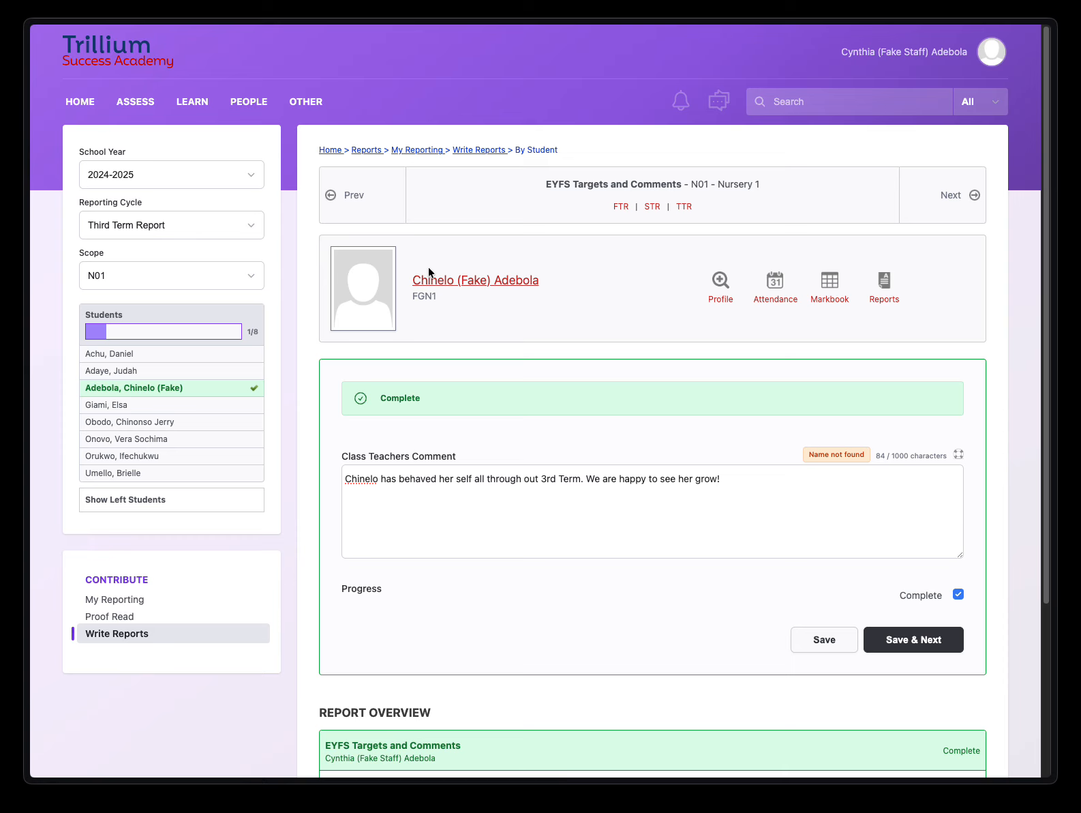
Step: Revisit the My Reporting overview in Reports, and open Write Internal Assessments in the Formal Assessment module
mouse_move(129, 104)
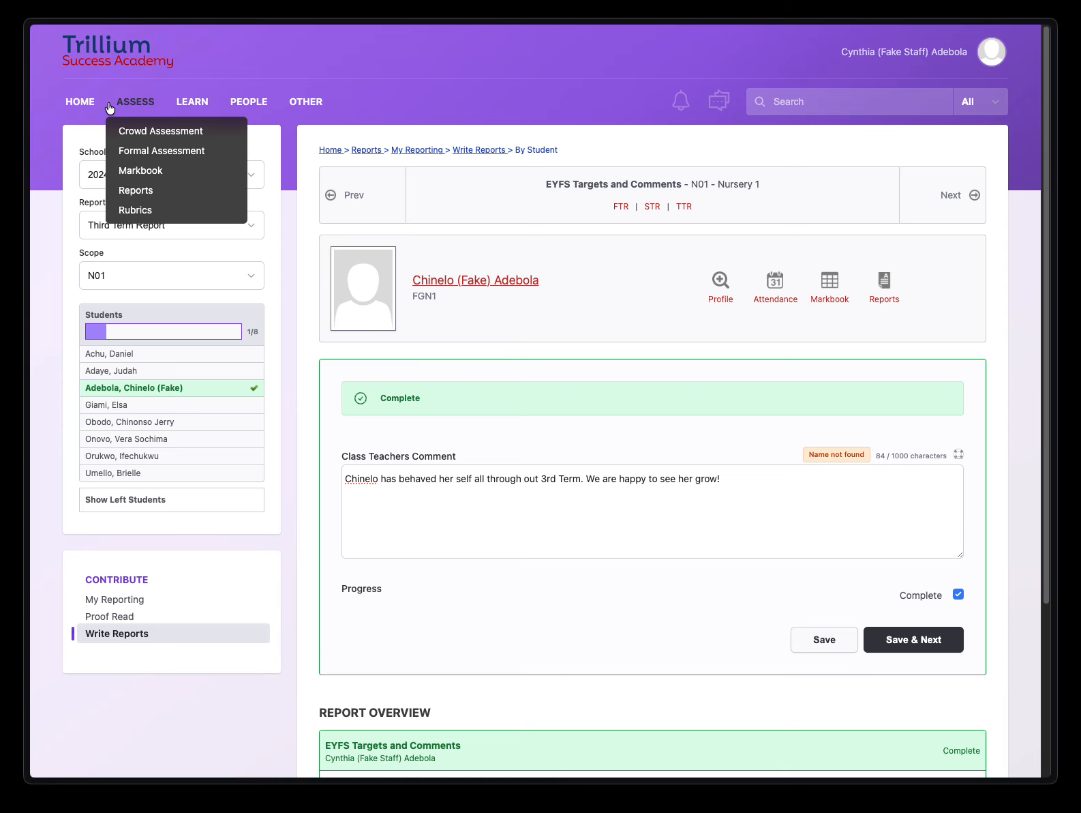
left_click(132, 195)
mouse_move(138, 105)
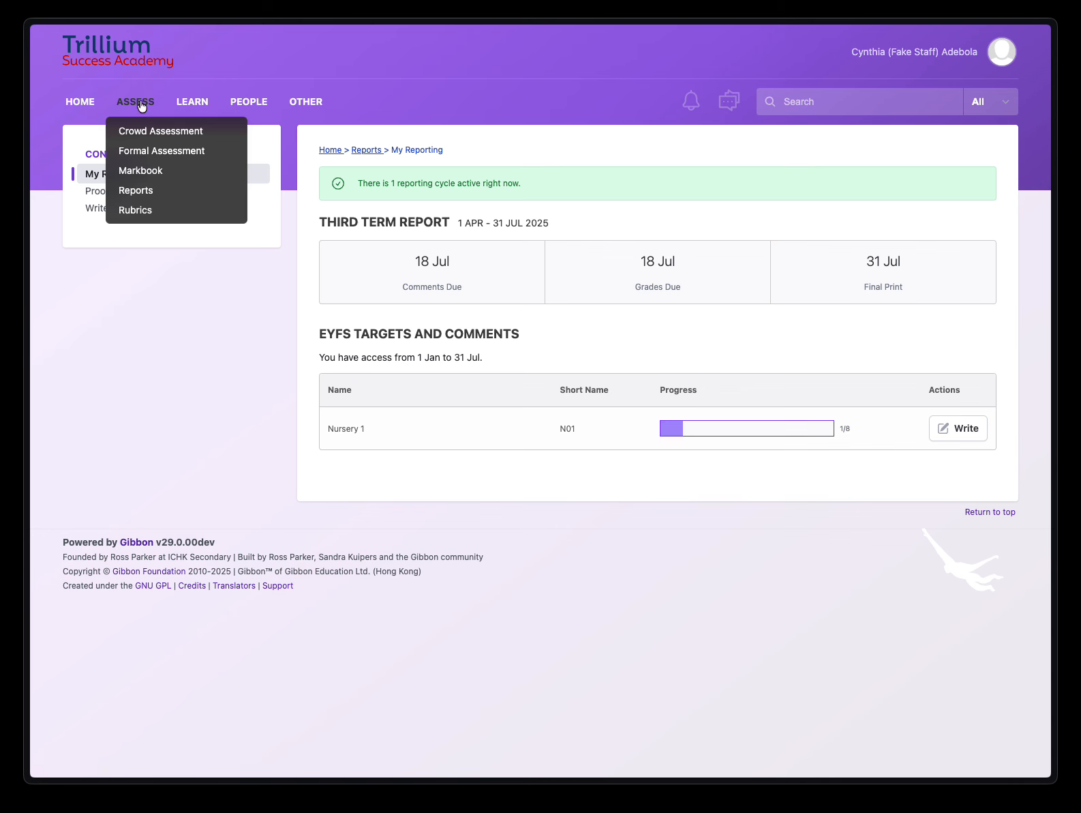
left_click(142, 150)
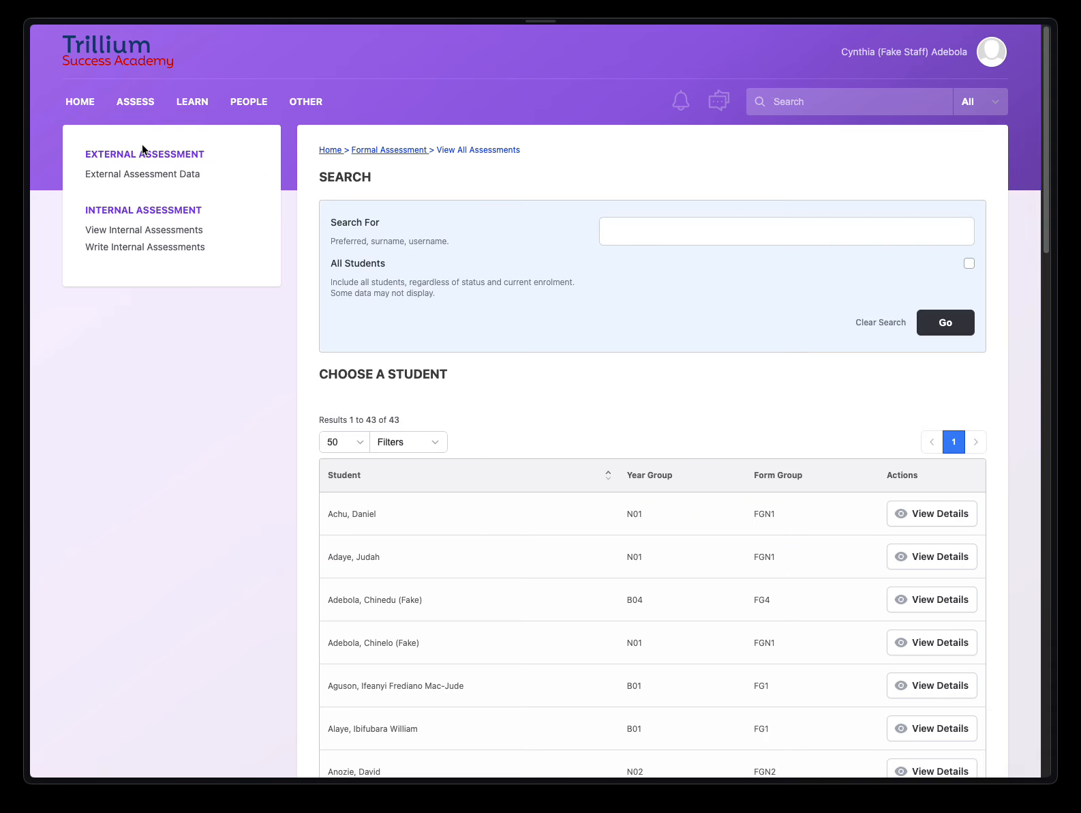
left_click(117, 235)
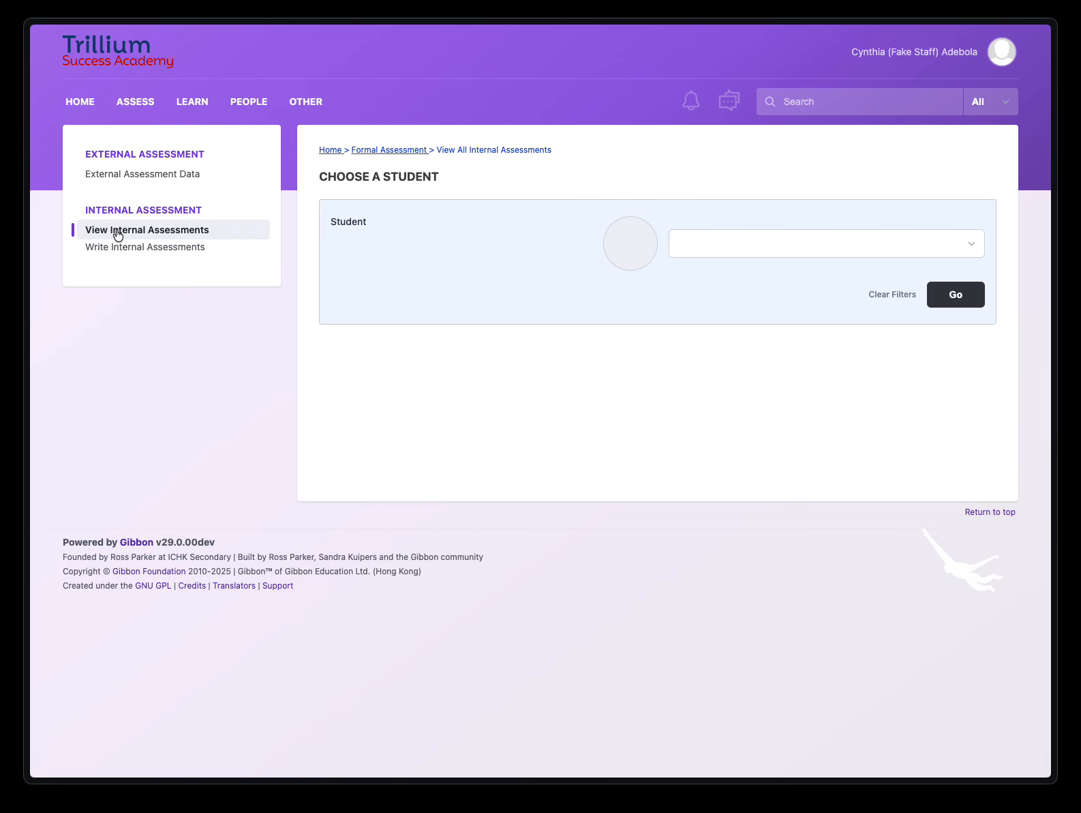
left_click(119, 249)
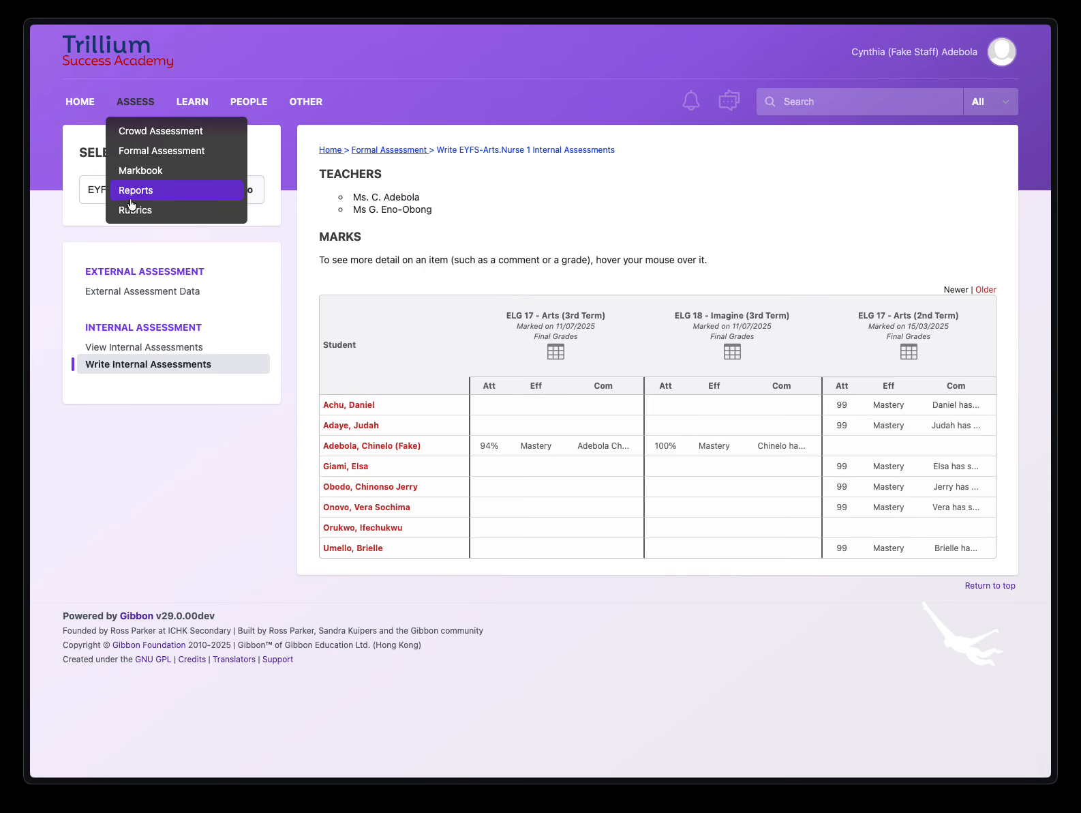
mouse_move(10, 237)
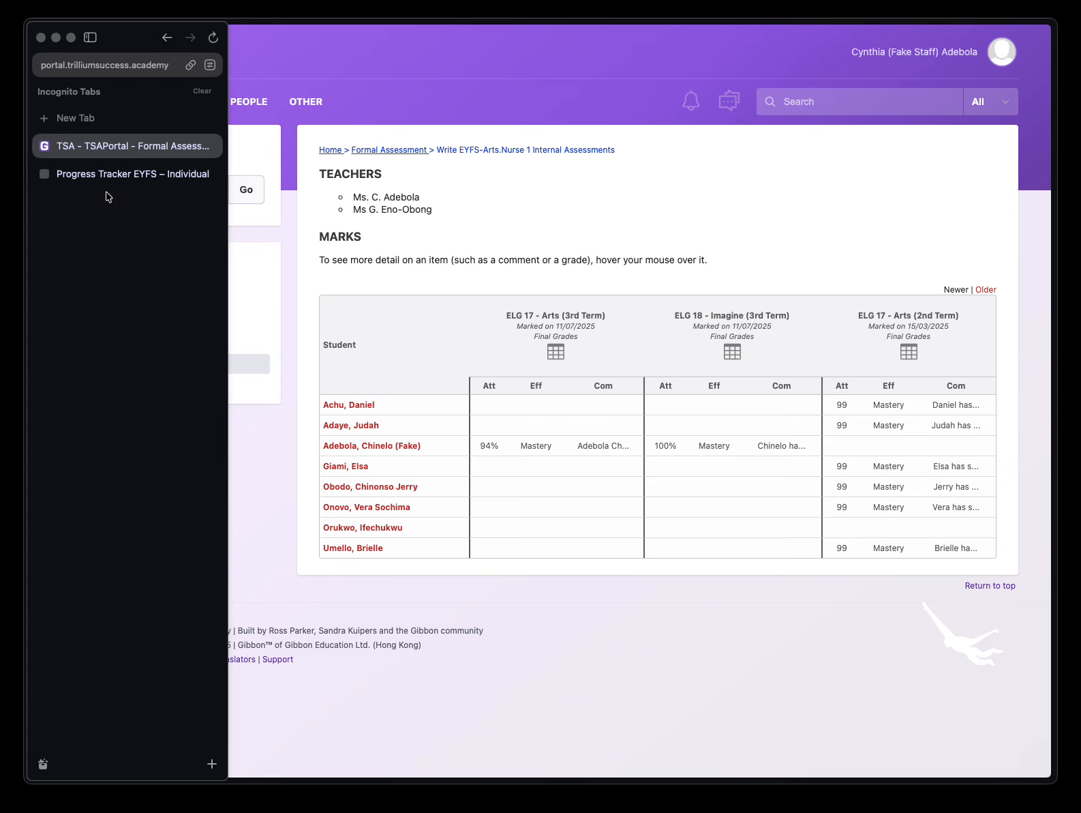